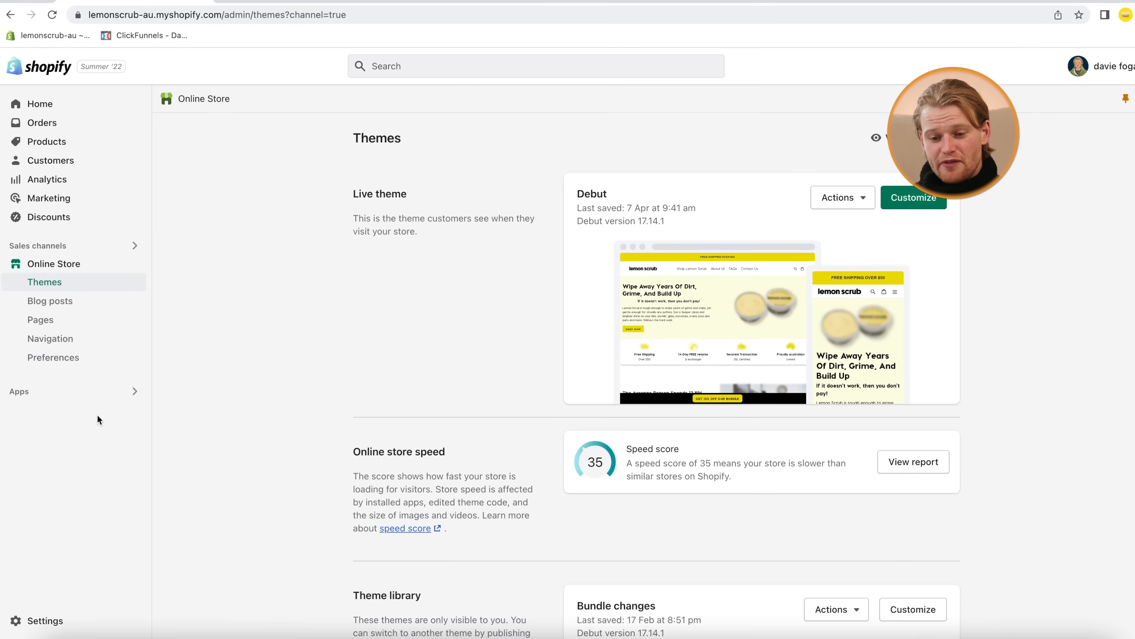
# Search Shopify apps for 'tiktok' and add TikTok as a sales channel
pyautogui.click(101, 393)
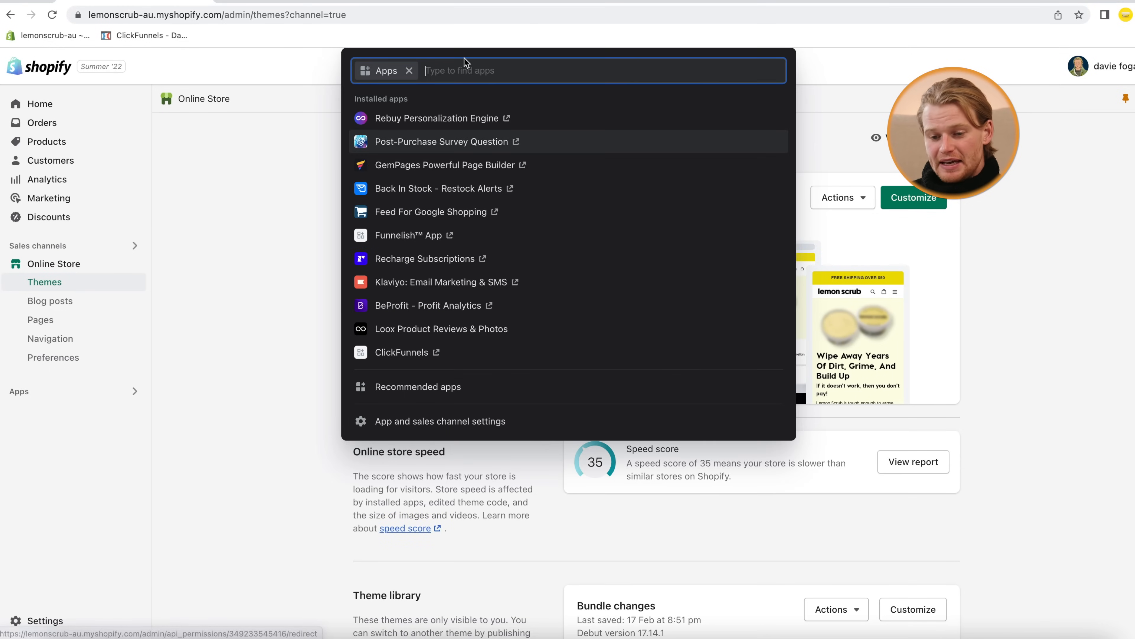
pyautogui.write('tiktok')
pyautogui.press('Return')
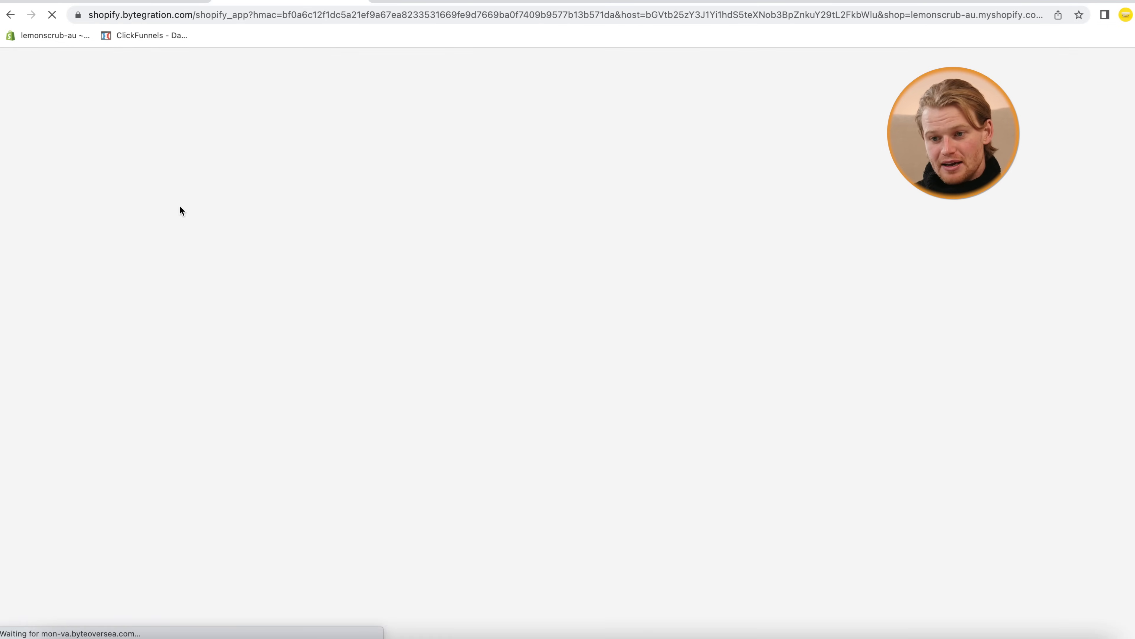
pyautogui.click(831, 110)
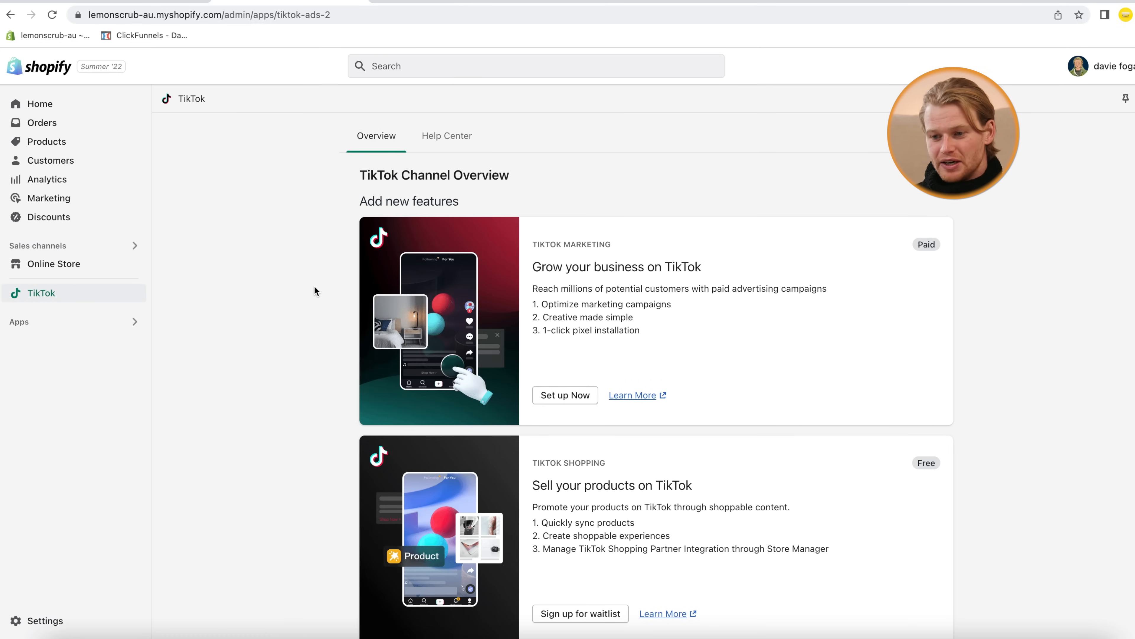
pyautogui.scroll(-1, 315, 291)
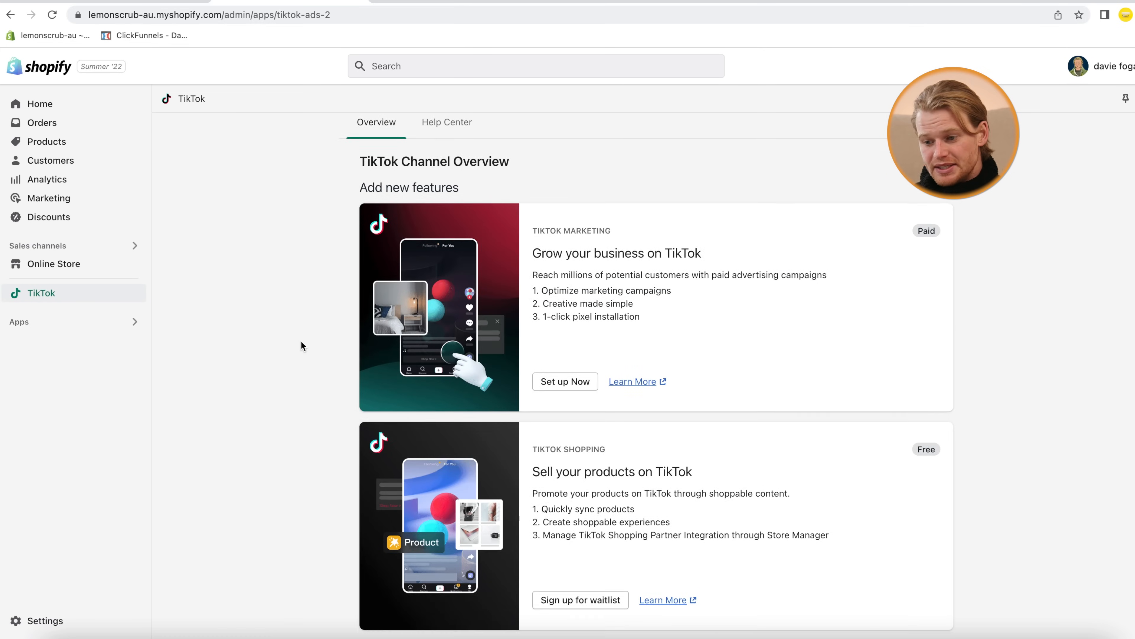
# Start TikTok marketing setup and begin a new TikTok For Business account with the account e-mail
pyautogui.click(569, 381)
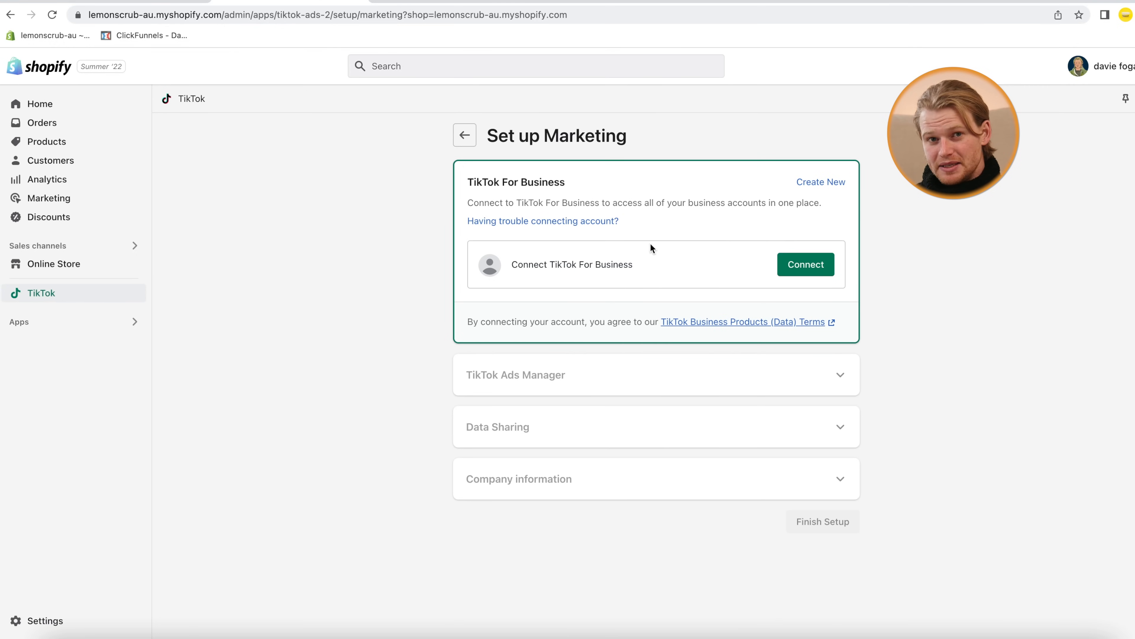
pyautogui.click(821, 183)
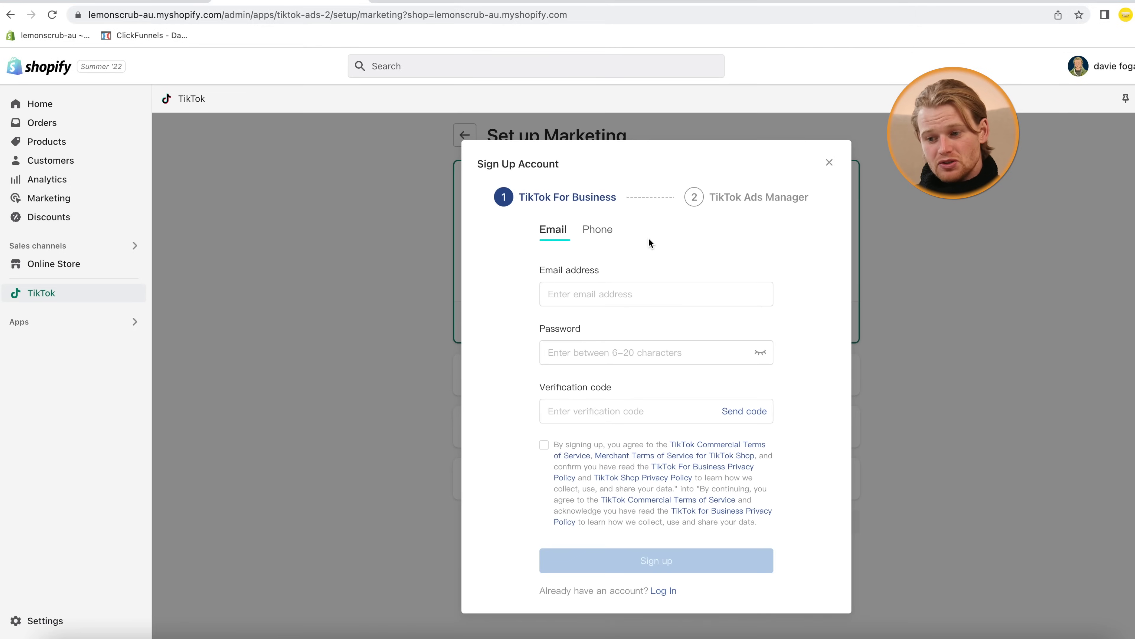
pyautogui.click(673, 293)
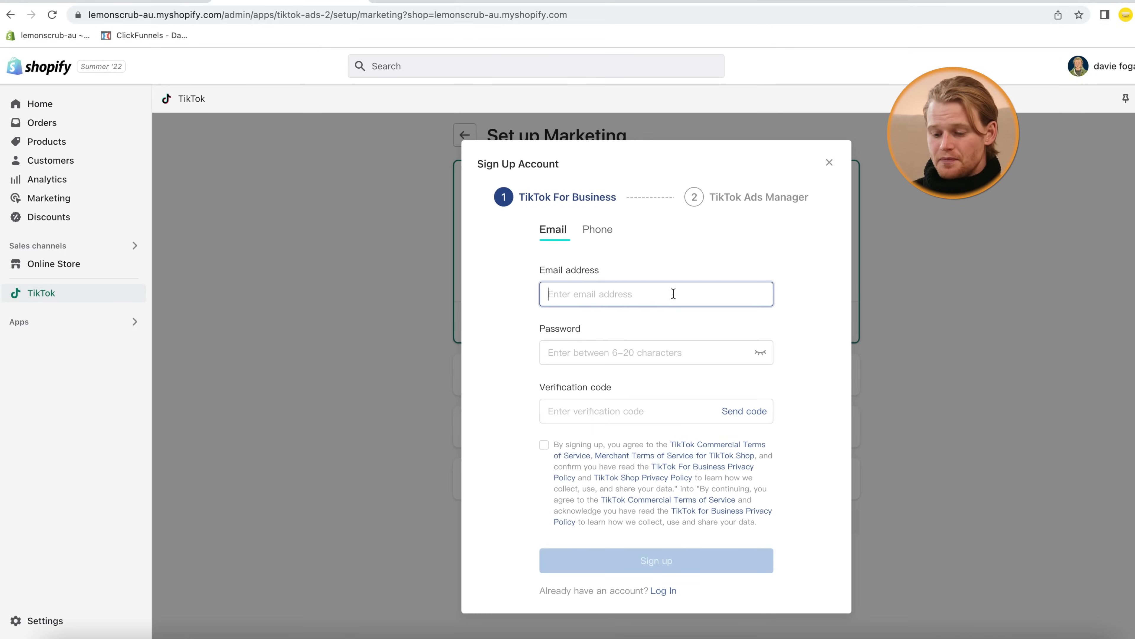
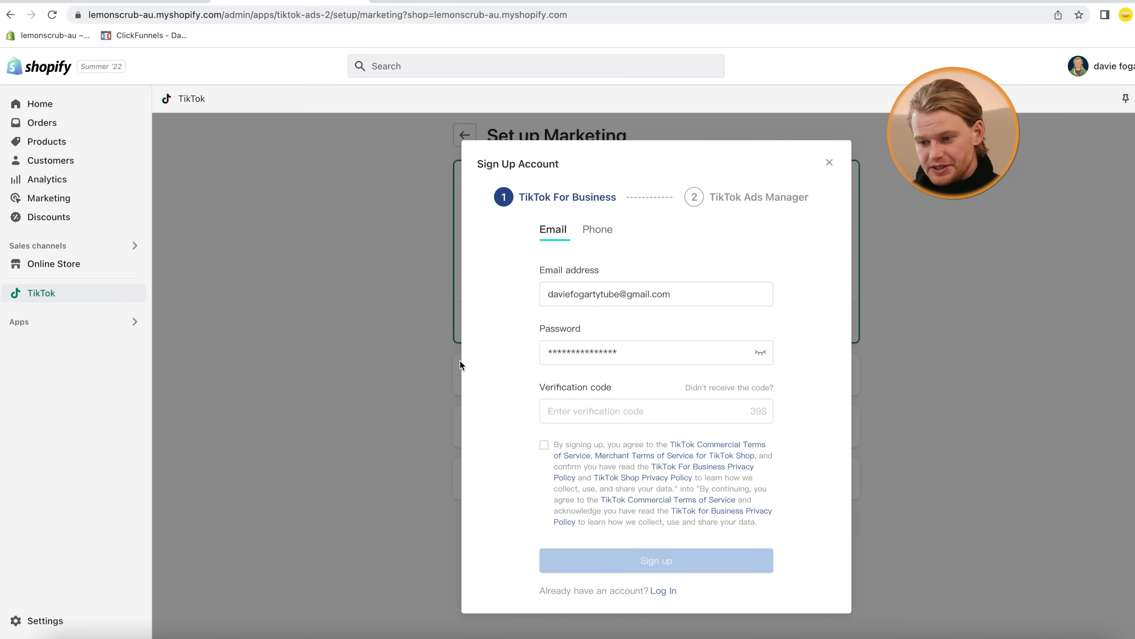
# Paste the emailed verification code, accept the terms, sign up and connect the account to Shopify
pyautogui.click(608, 414)
pyautogui.hotkey('ctrl', 'v')
pyautogui.click(545, 445)
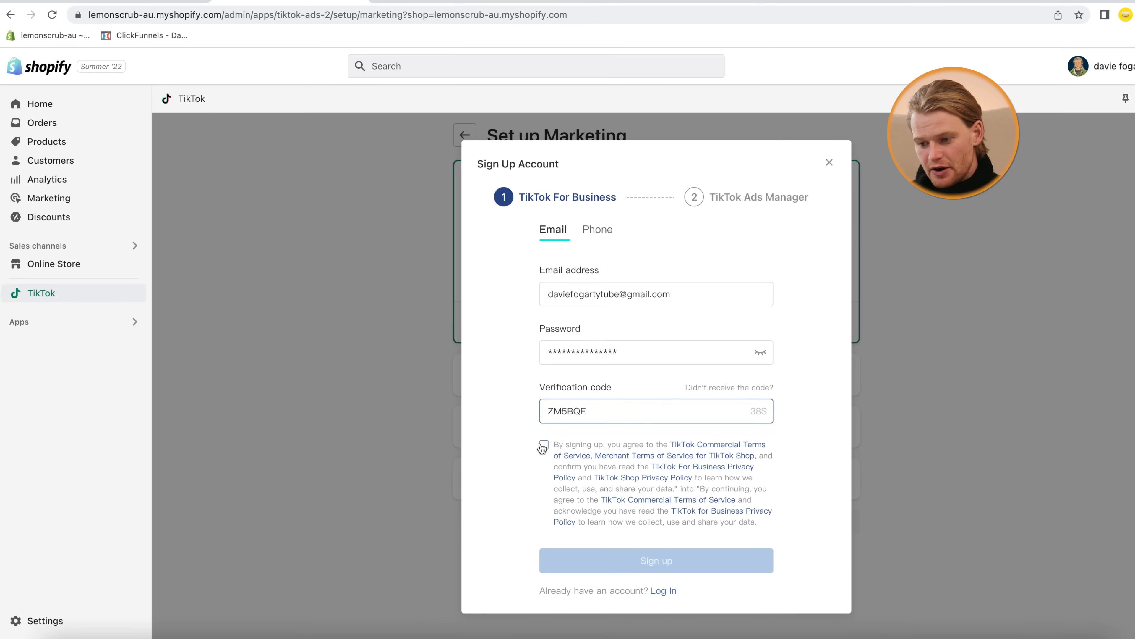
pyautogui.click(640, 572)
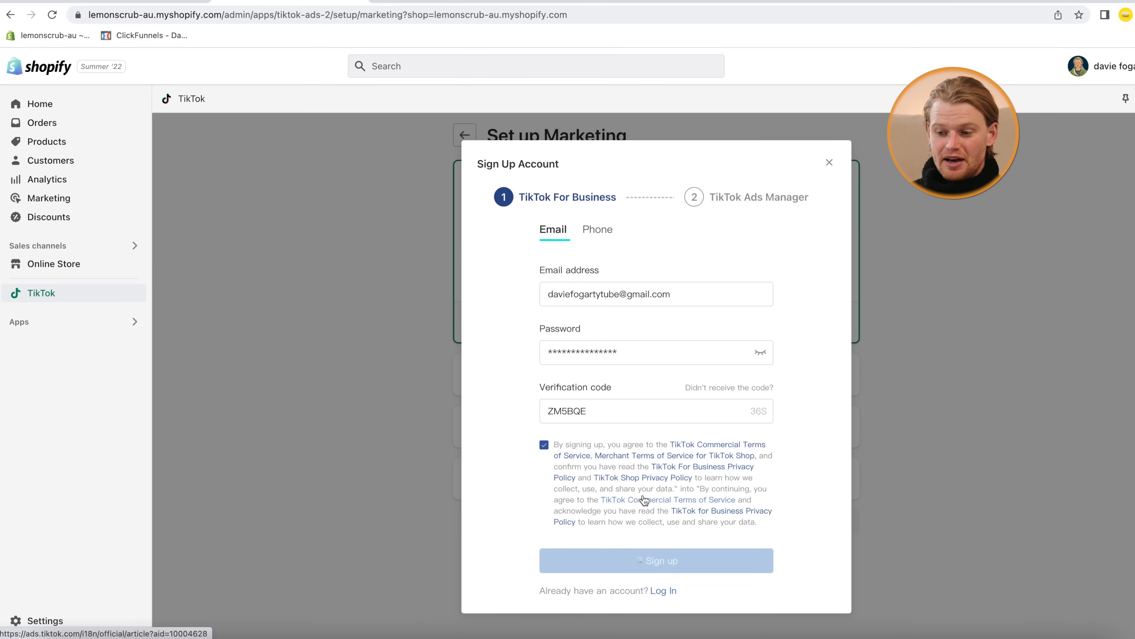
pyautogui.click(805, 497)
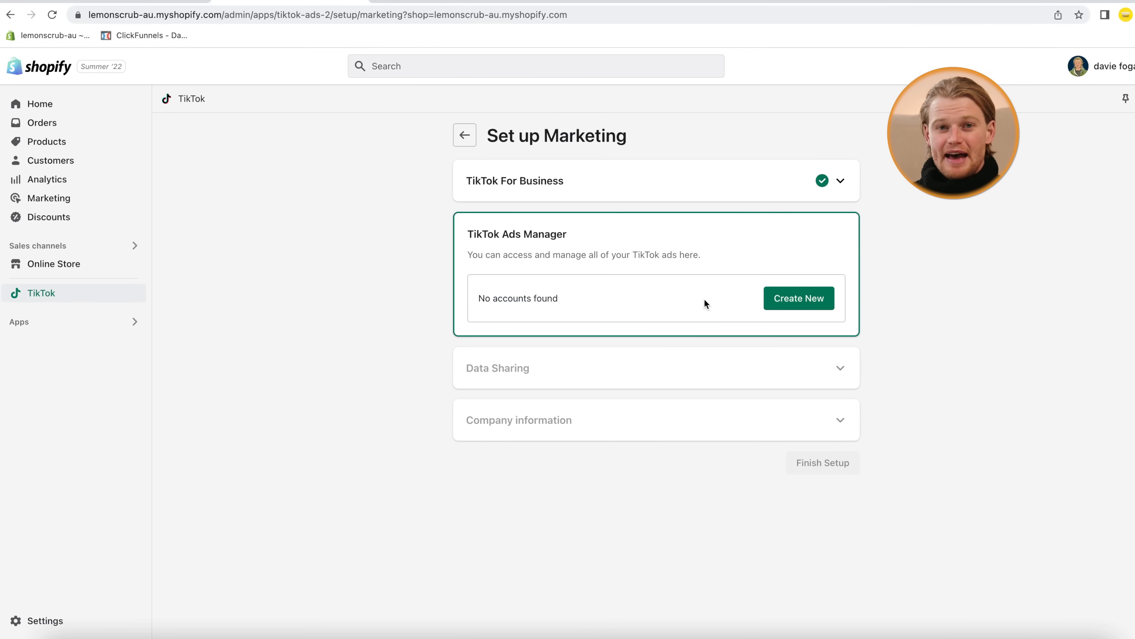
# Create and connect a TikTok Ads Manager account with business name 'Lemon Scrub Au'
pyautogui.click(799, 299)
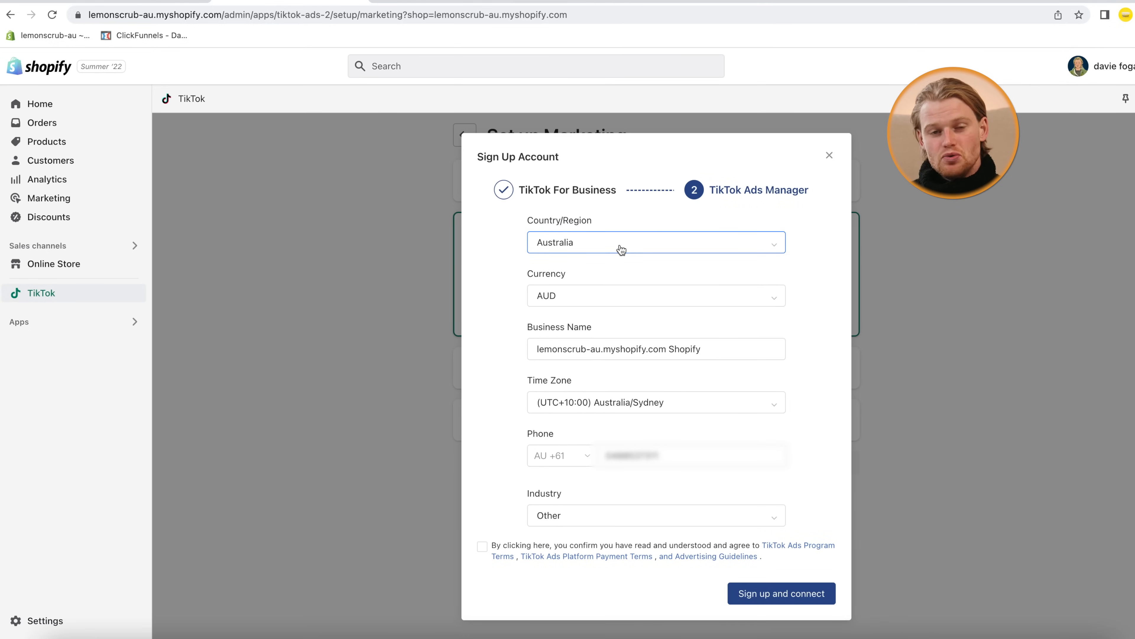
pyautogui.moveTo(751, 347); pyautogui.dragTo(404, 345)
pyautogui.write('Lemon Scrub Au')
pyautogui.click(482, 546)
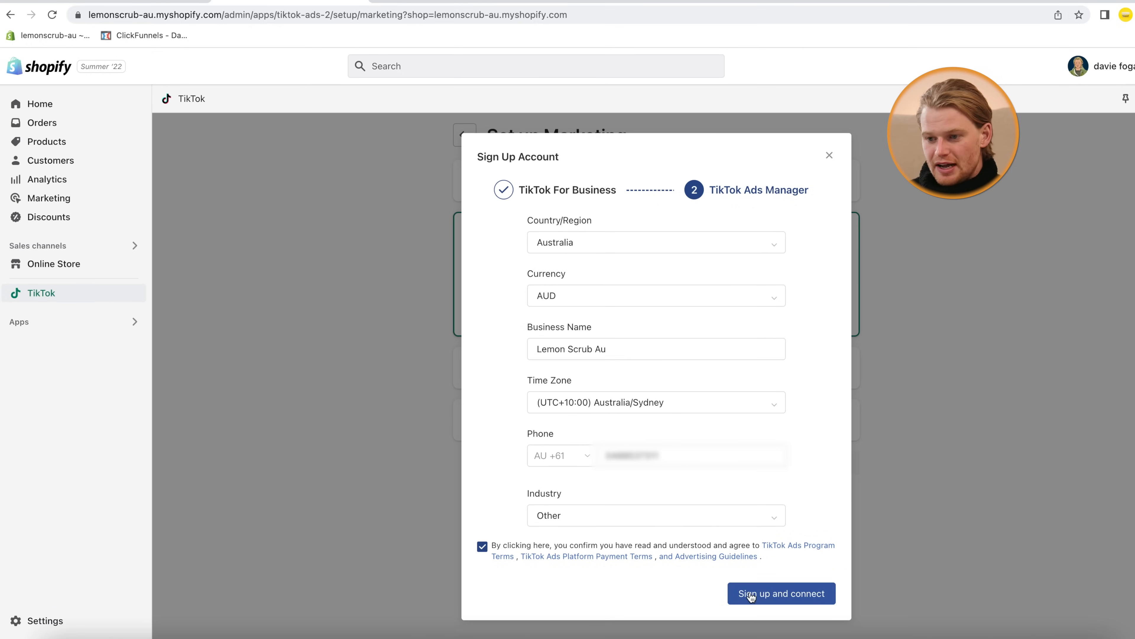
pyautogui.click(751, 595)
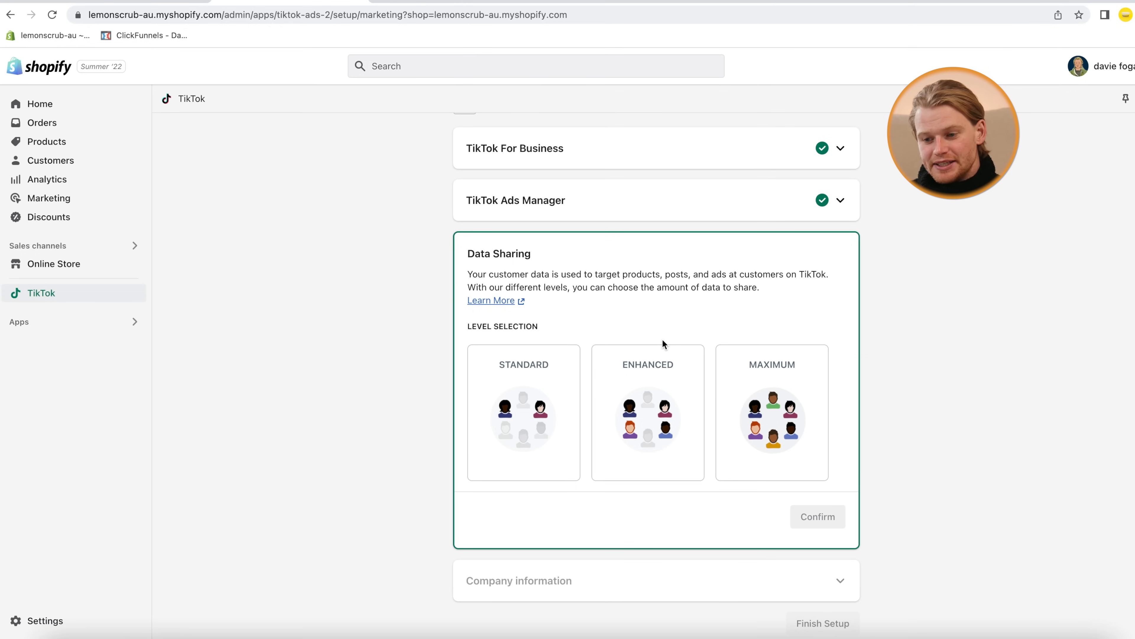
# Choose Enhanced data sharing and confirm it
pyautogui.click(649, 405)
pyautogui.scroll(-3, 683, 495)
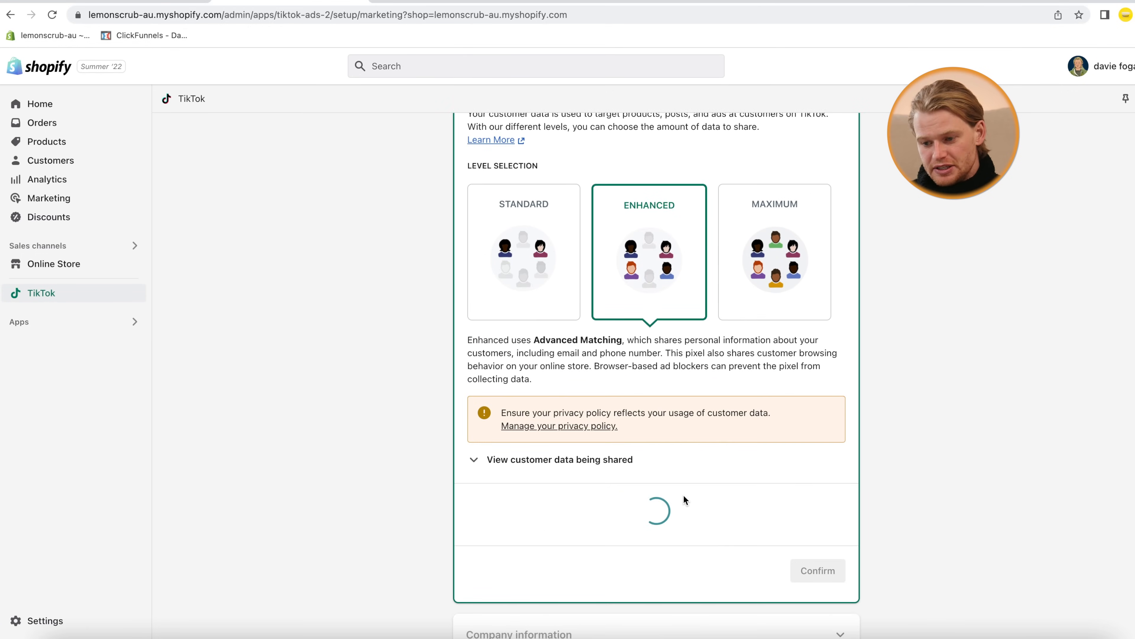
pyautogui.scroll(-1, 683, 494)
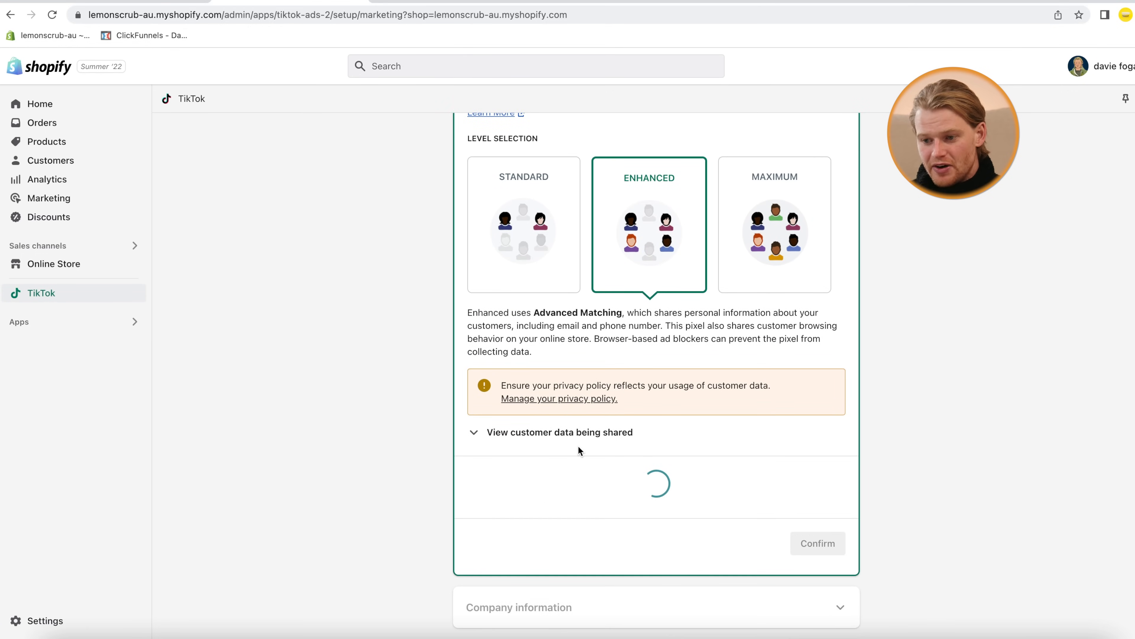
pyautogui.scroll(-1, 580, 447)
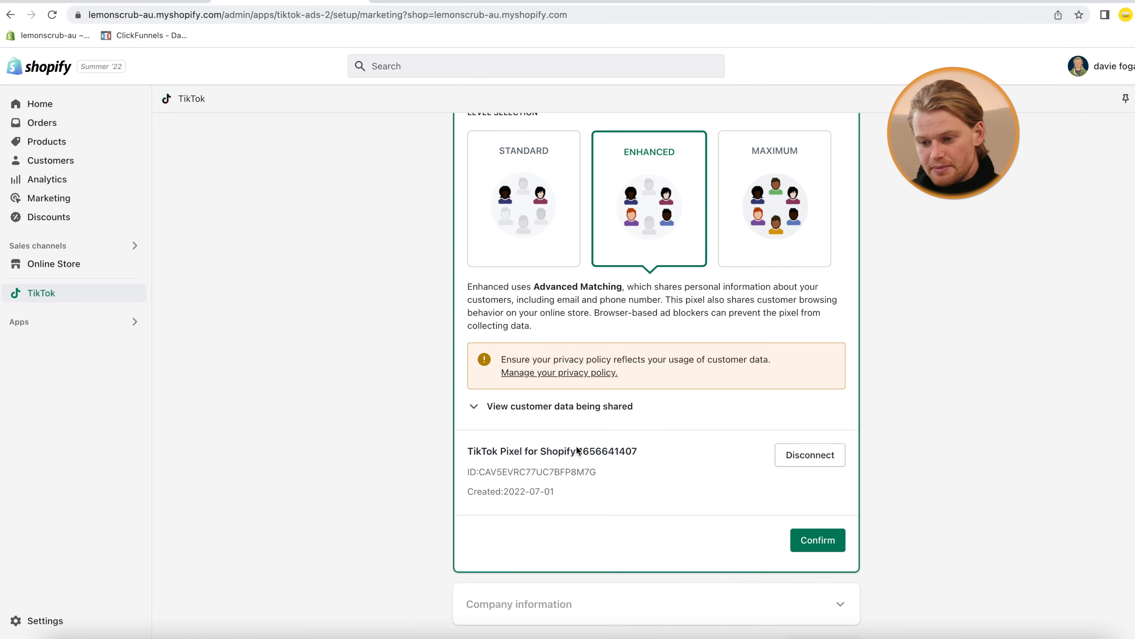
pyautogui.scroll(-1, 576, 450)
pyautogui.click(817, 517)
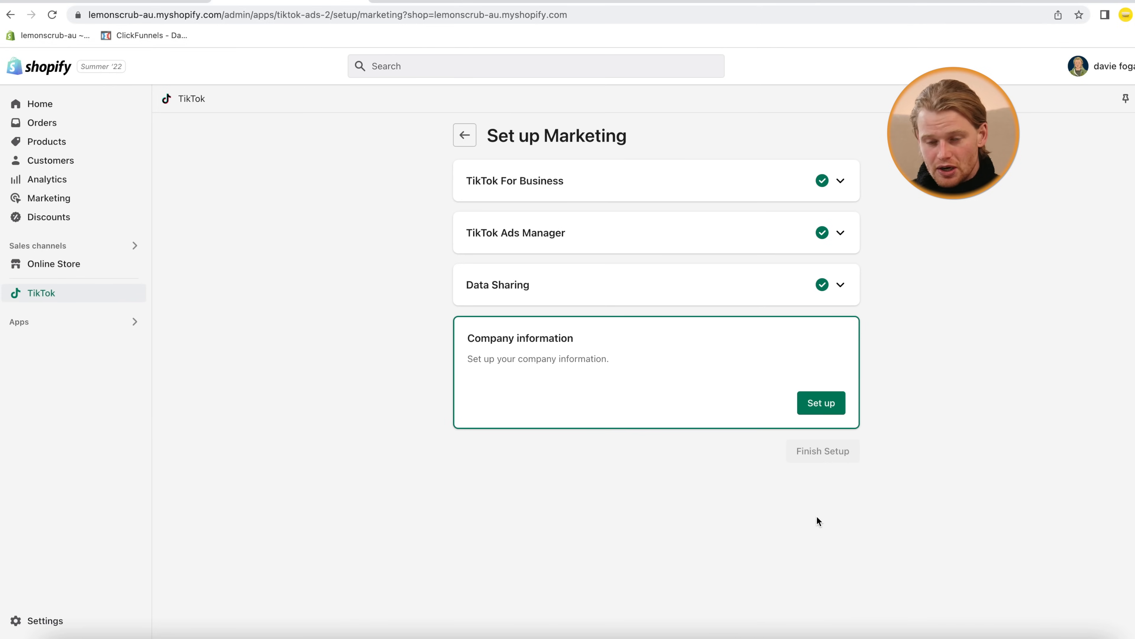
# Review the company information form and confirm it with Automatic payment
pyautogui.click(742, 426)
pyautogui.scroll(-5, 659, 425)
pyautogui.scroll(4, 659, 419)
pyautogui.scroll(-4, 660, 418)
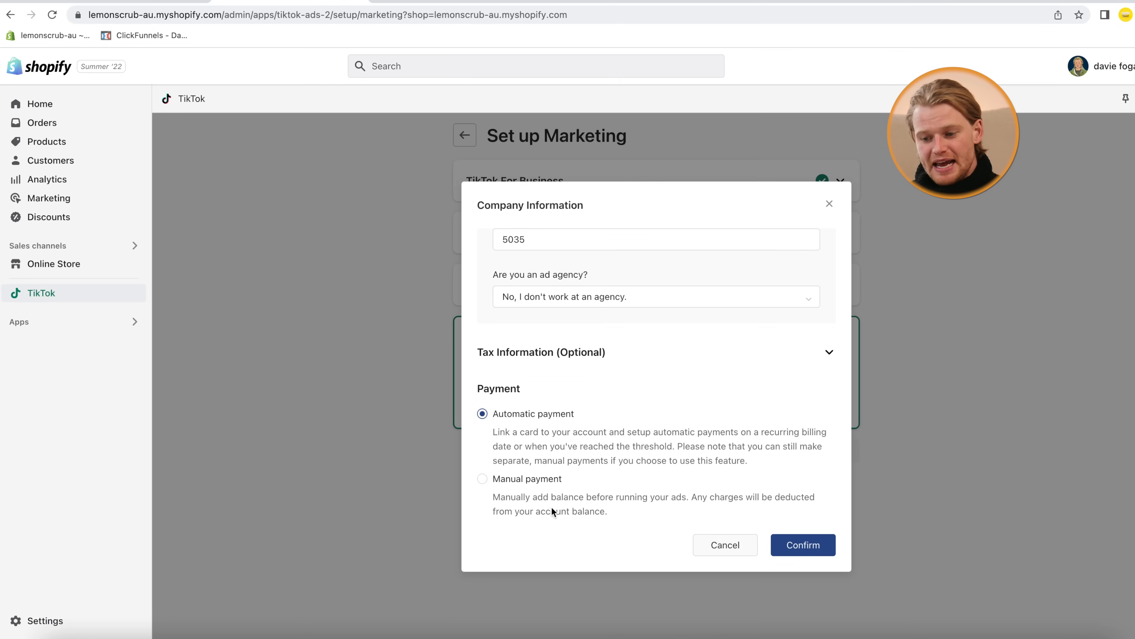
pyautogui.click(811, 544)
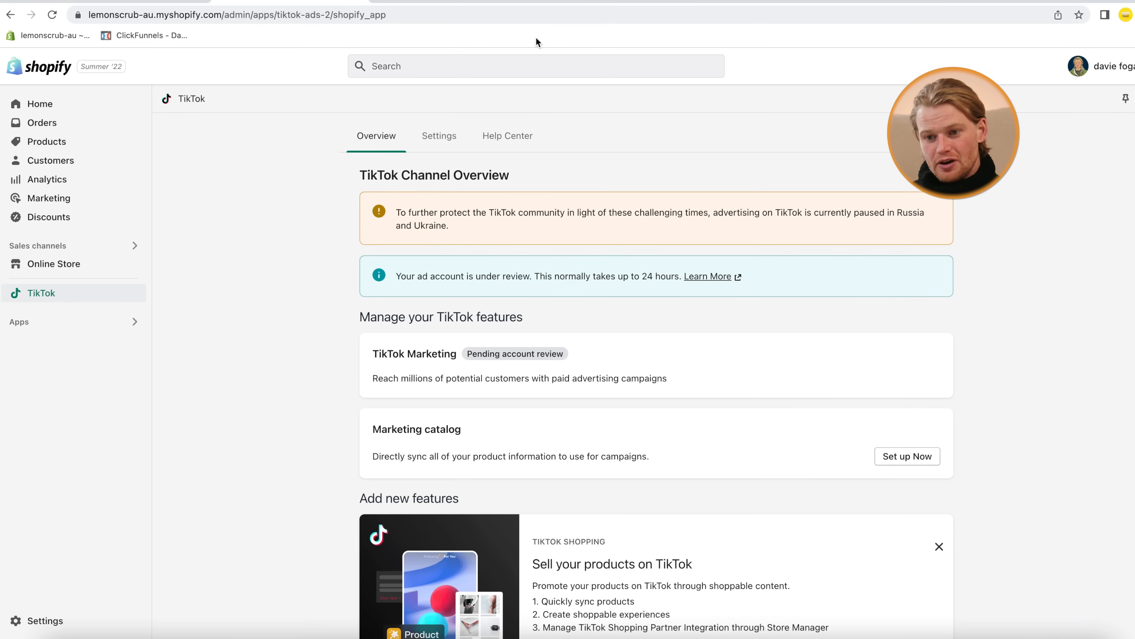
# Open ads.tiktok.com in a new tab and show the list of ad accounts
pyautogui.click(541, 1)
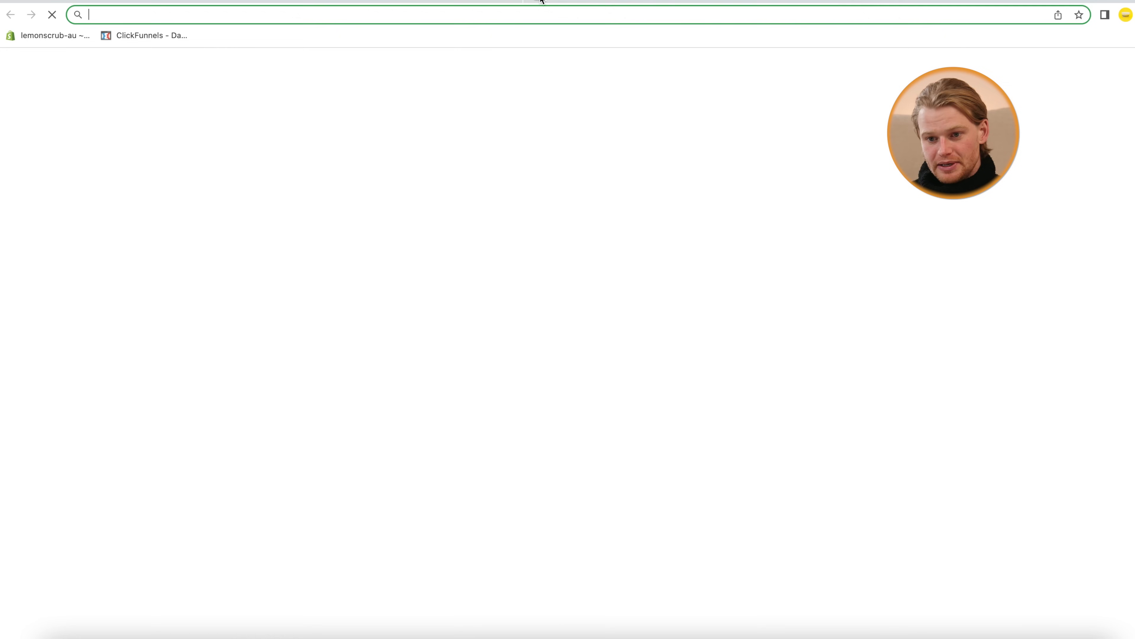
pyautogui.write('ads.tik')
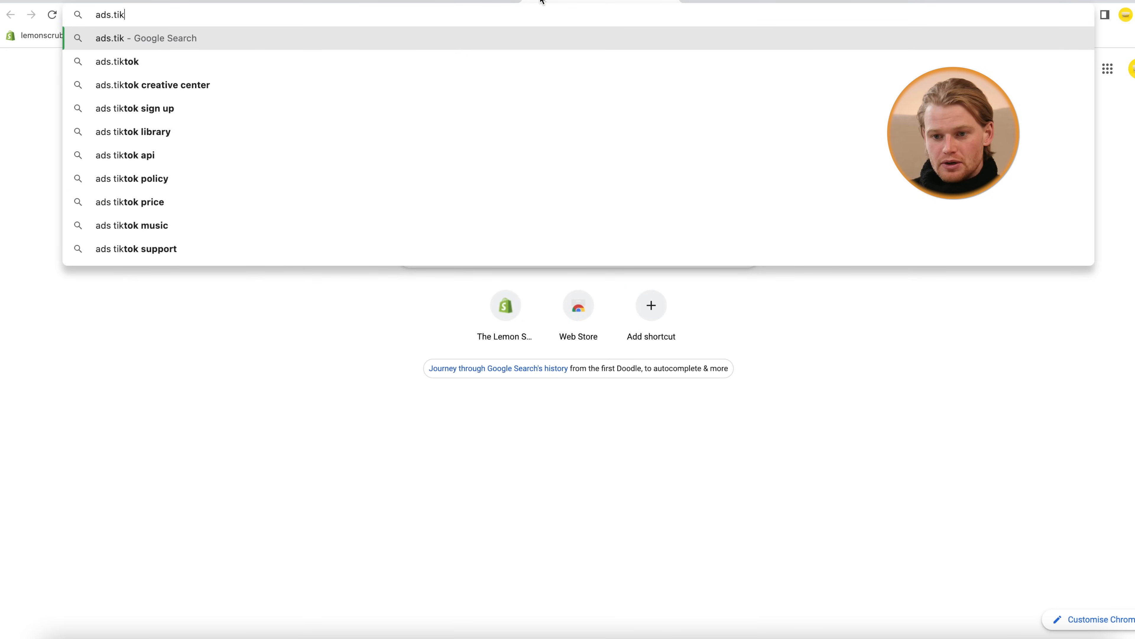
pyautogui.write('tok')
pyautogui.press('Return')
pyautogui.click(943, 72)
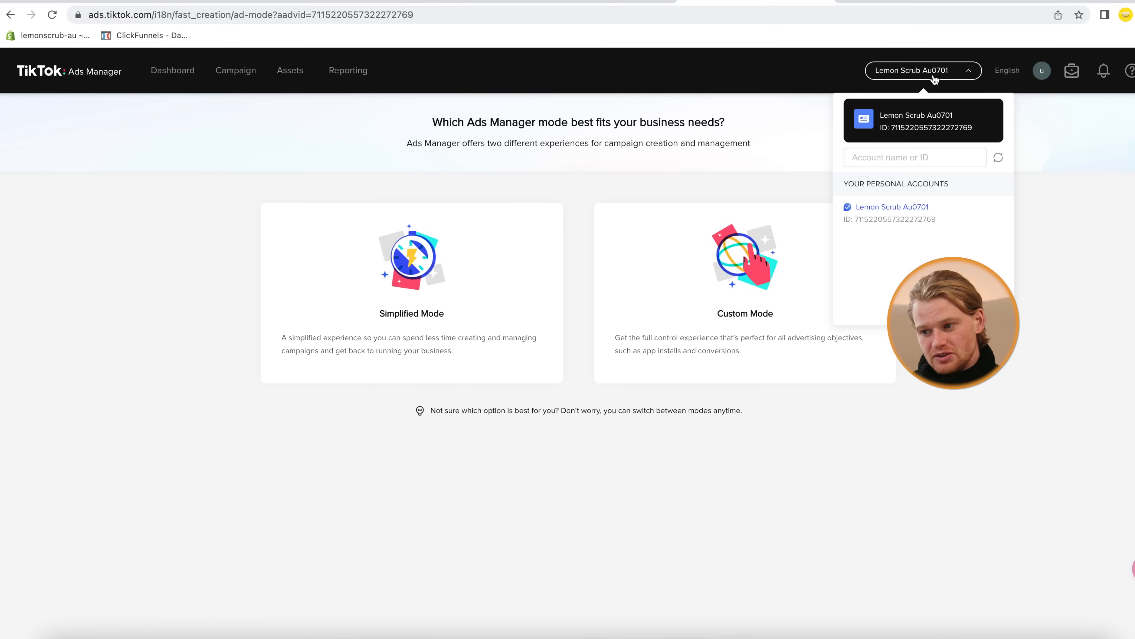
# Load the Lemon Scrub store at trylemonscrub.com.au in another tab
pyautogui.click(852, 1)
pyautogui.write('a')
pyautogui.press('BackSpace')
pyautogui.write('trelem')
pyautogui.press('BackSpace')
pyautogui.press('BackSpace')
pyautogui.press('BackSpace')
pyautogui.press('BackSpace')
pyautogui.write('yle')
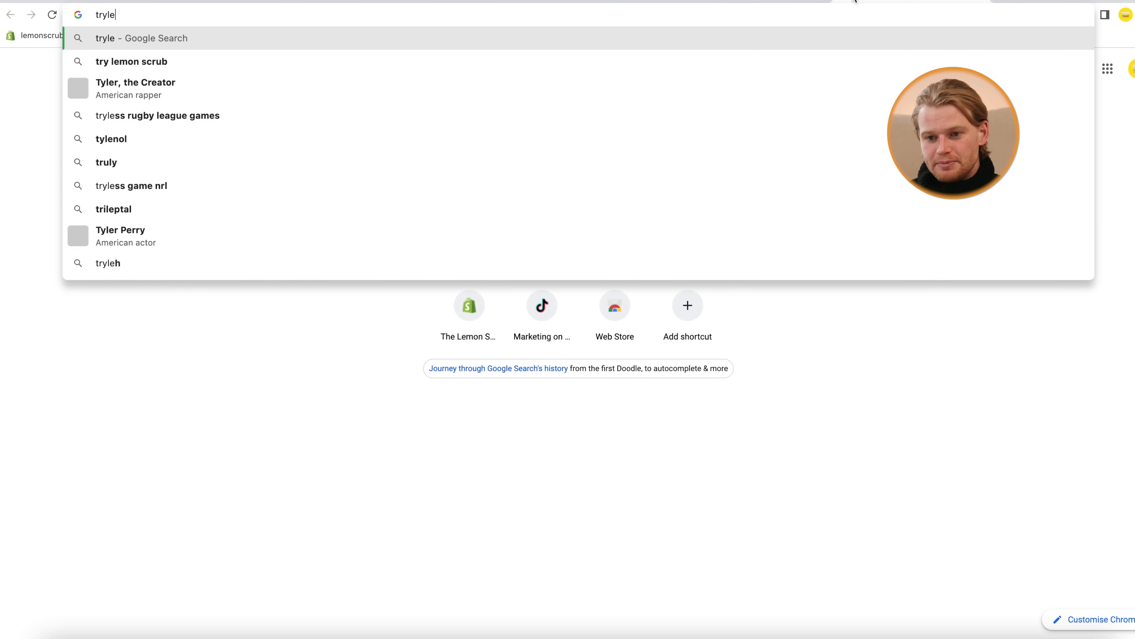
pyautogui.write('monscrub.com.au')
pyautogui.press('Return')
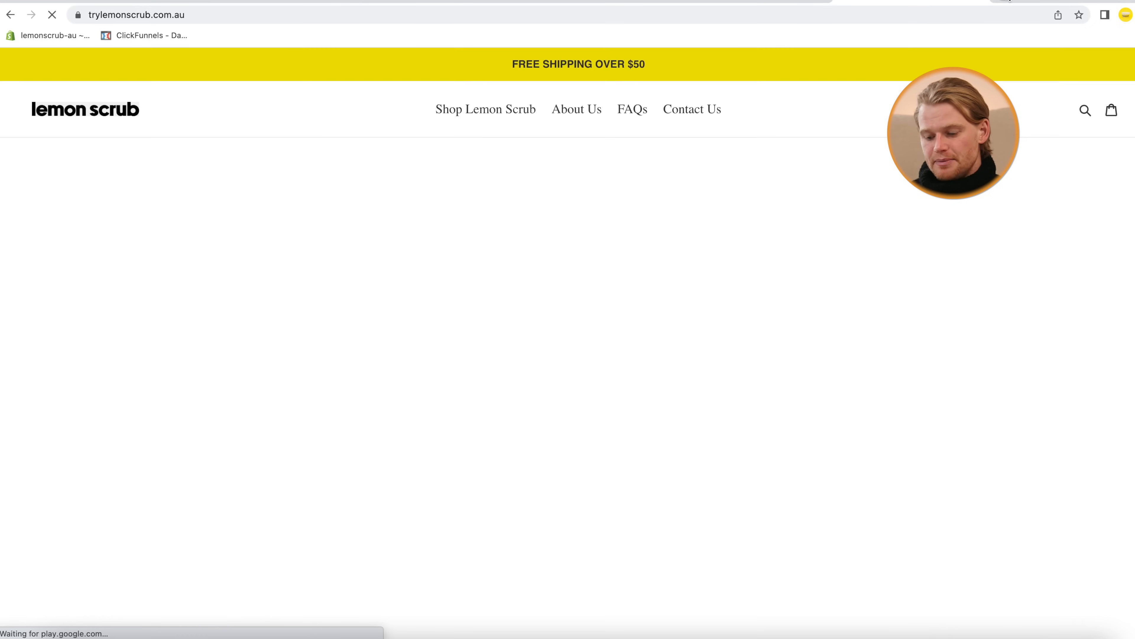
# Search for 'tiktok pixel helper' and add the TikTok Pixel Helper extension to Chrome
pyautogui.hotkey('ctrl', 't')
pyautogui.write('tiktok pixel helper')
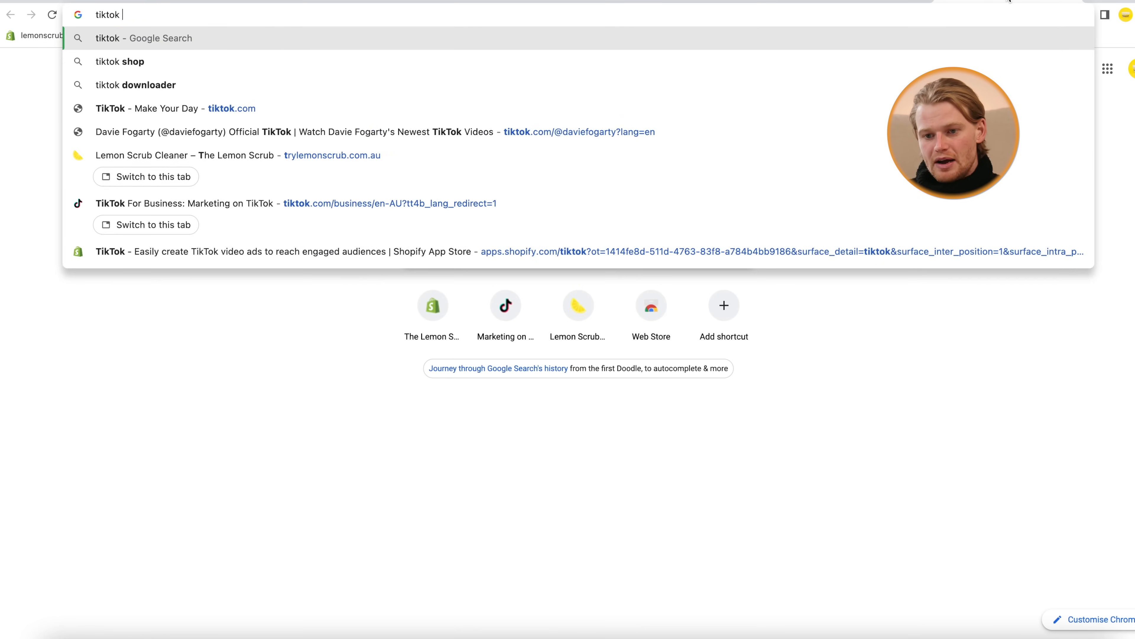
pyautogui.press('Return')
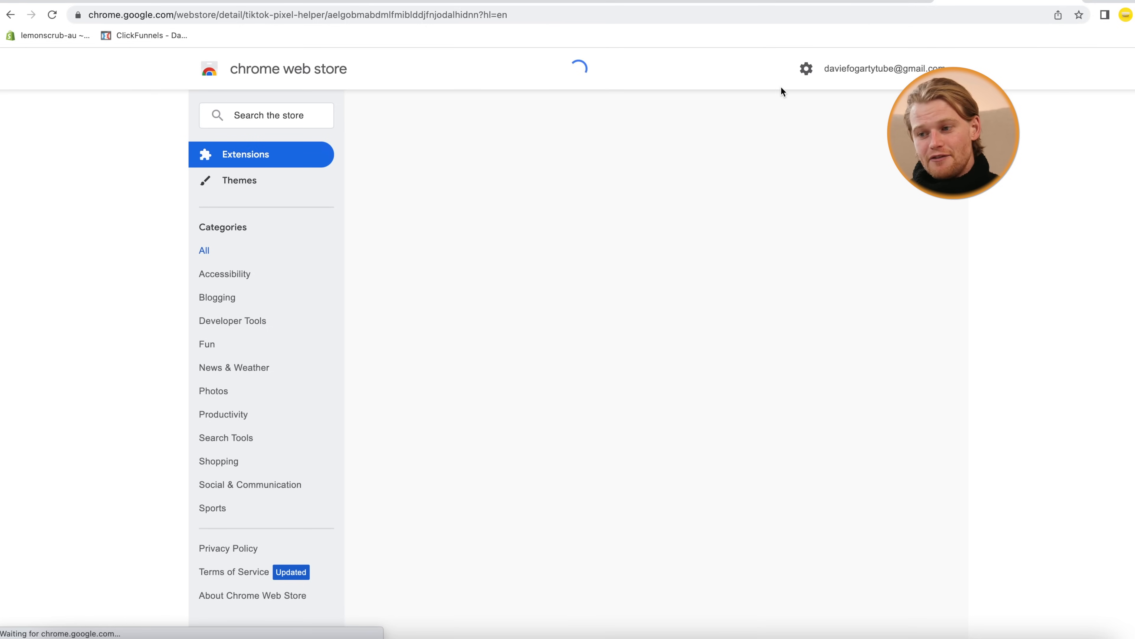
pyautogui.click(843, 160)
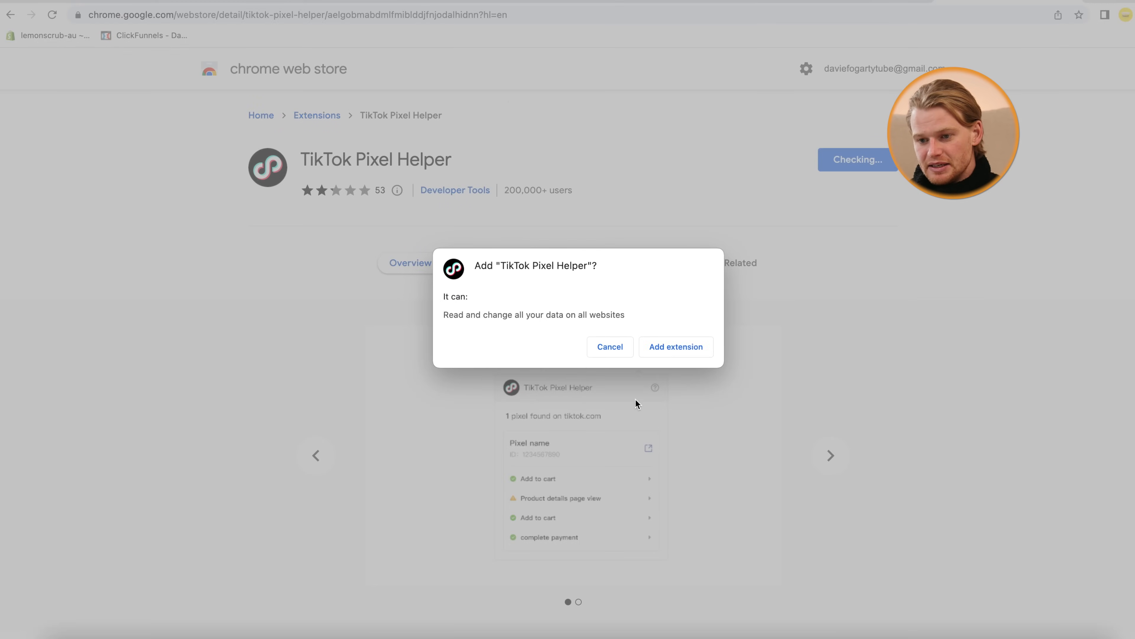
pyautogui.click(676, 344)
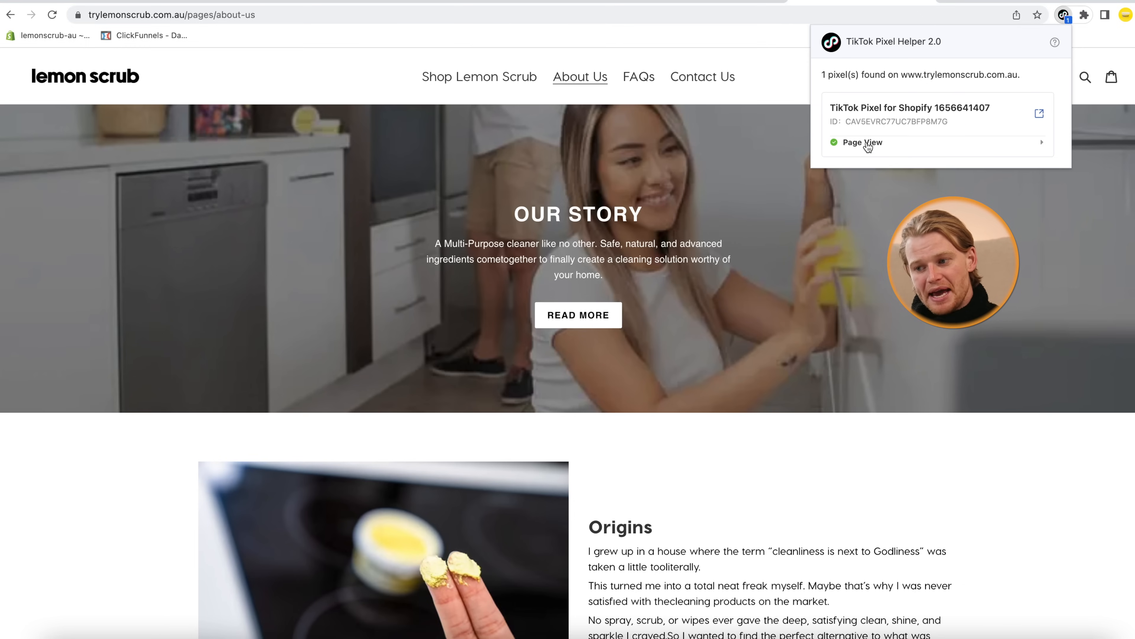
# Scroll through Lemon Scrub's About Us page, then return to the TikTok Ads Manager tab
pyautogui.scroll(-1, 631, 381)
pyautogui.scroll(-15, 631, 386)
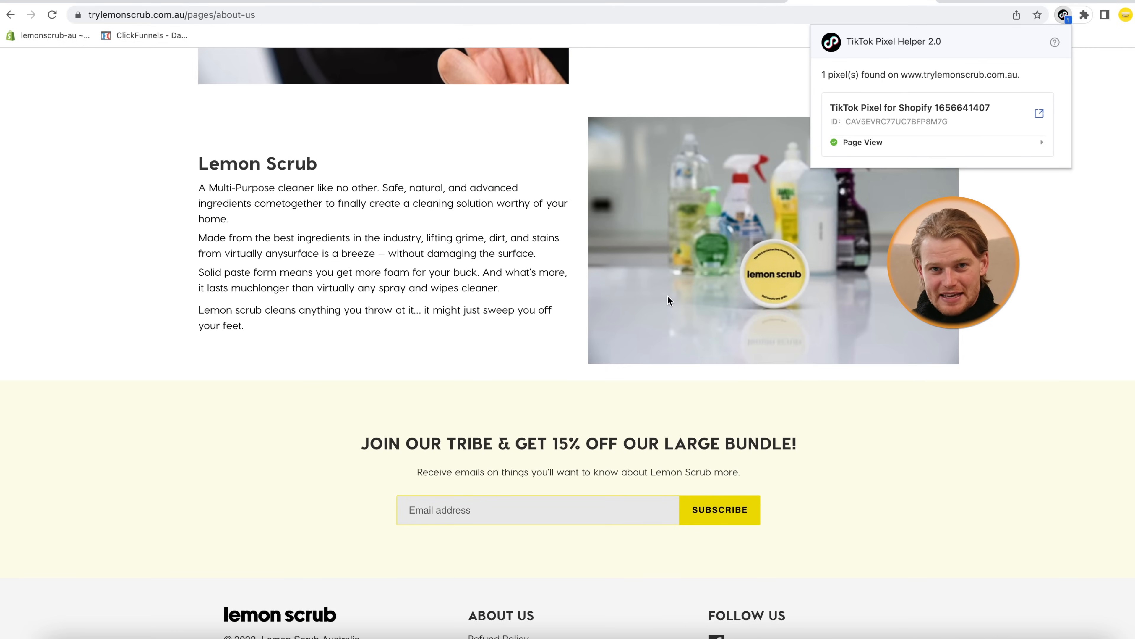
pyautogui.scroll(1, 667, 296)
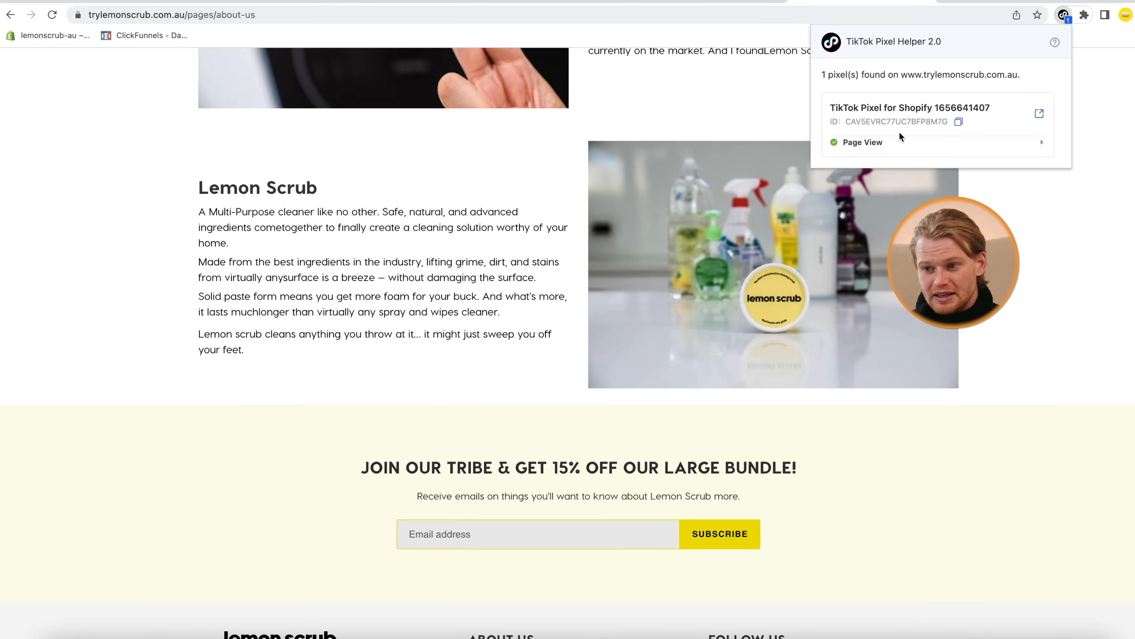
pyautogui.click(689, 1)
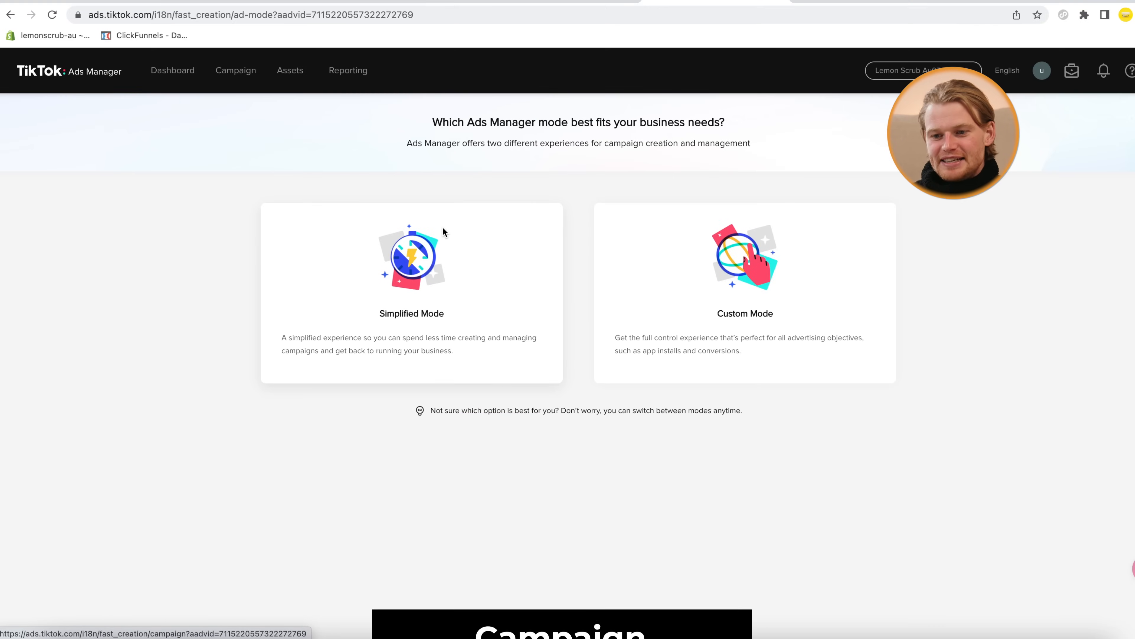
# Create a new campaign from the Campaign page using Custom Mode
pyautogui.click(239, 73)
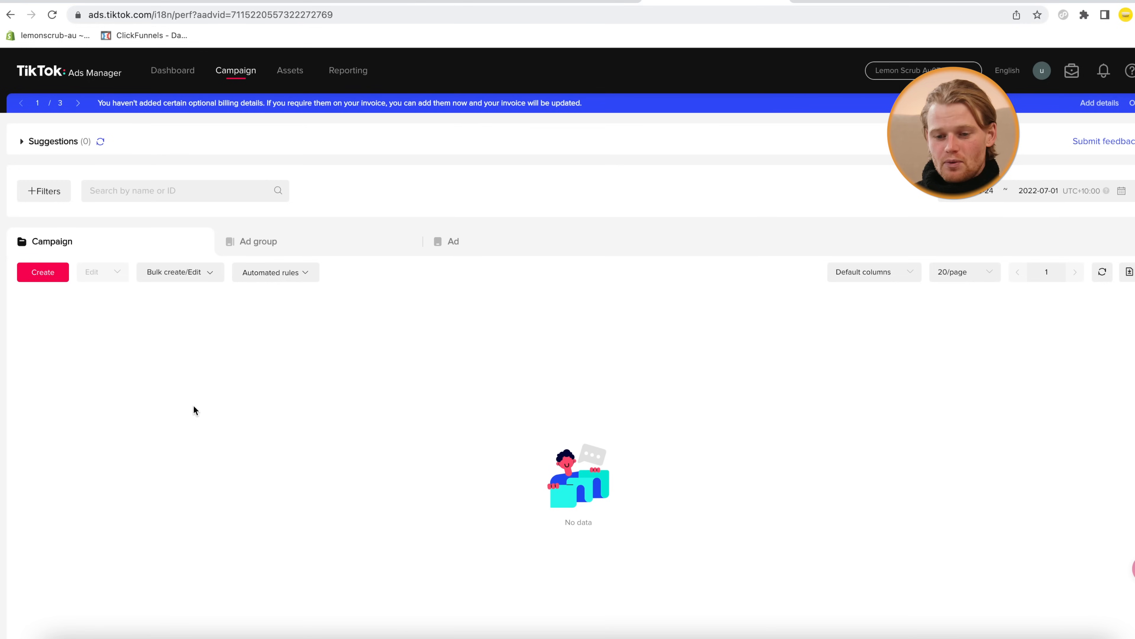
pyautogui.click(45, 275)
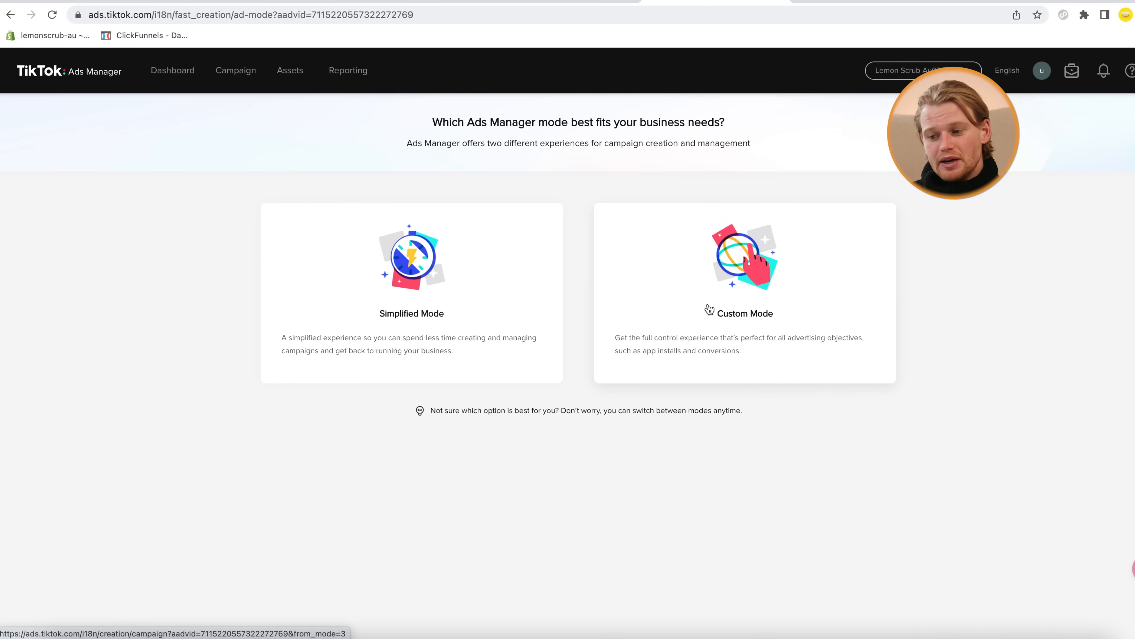
pyautogui.click(708, 314)
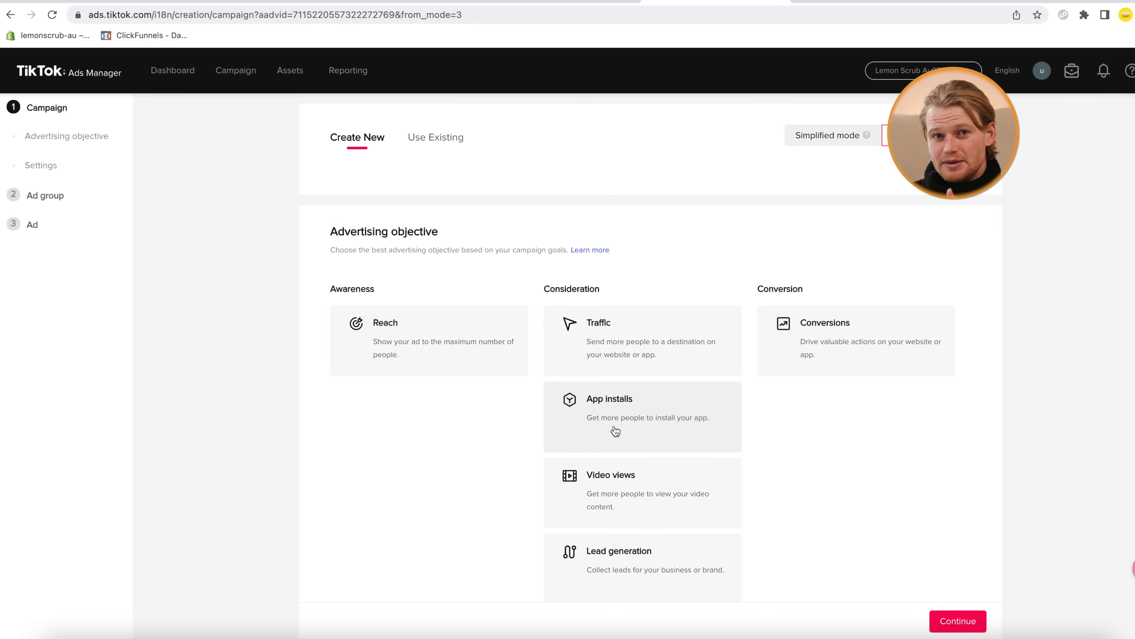
# Choose Conversions as the campaign's advertising objective
pyautogui.scroll(-2, 351, 426)
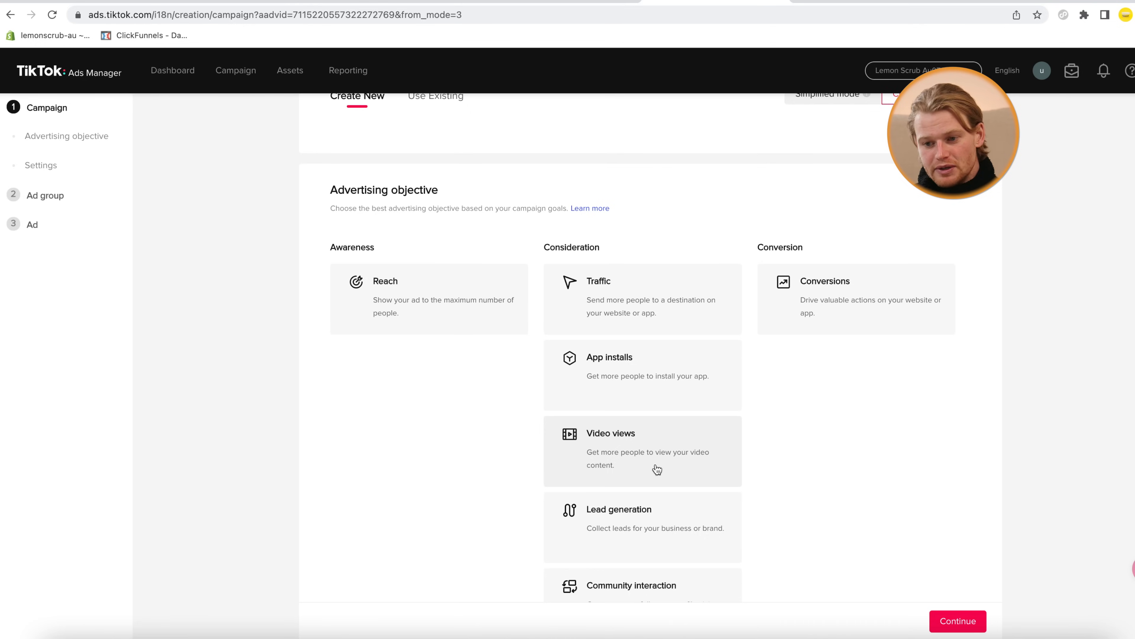
pyautogui.scroll(-1, 654, 470)
pyautogui.scroll(-1, 661, 451)
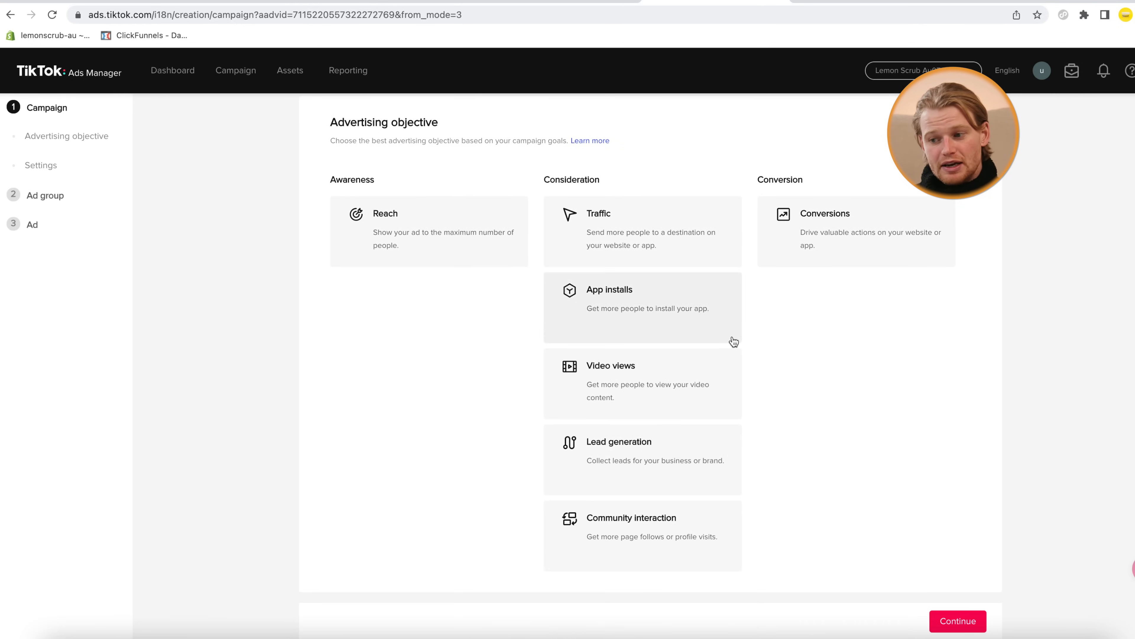
pyautogui.click(840, 258)
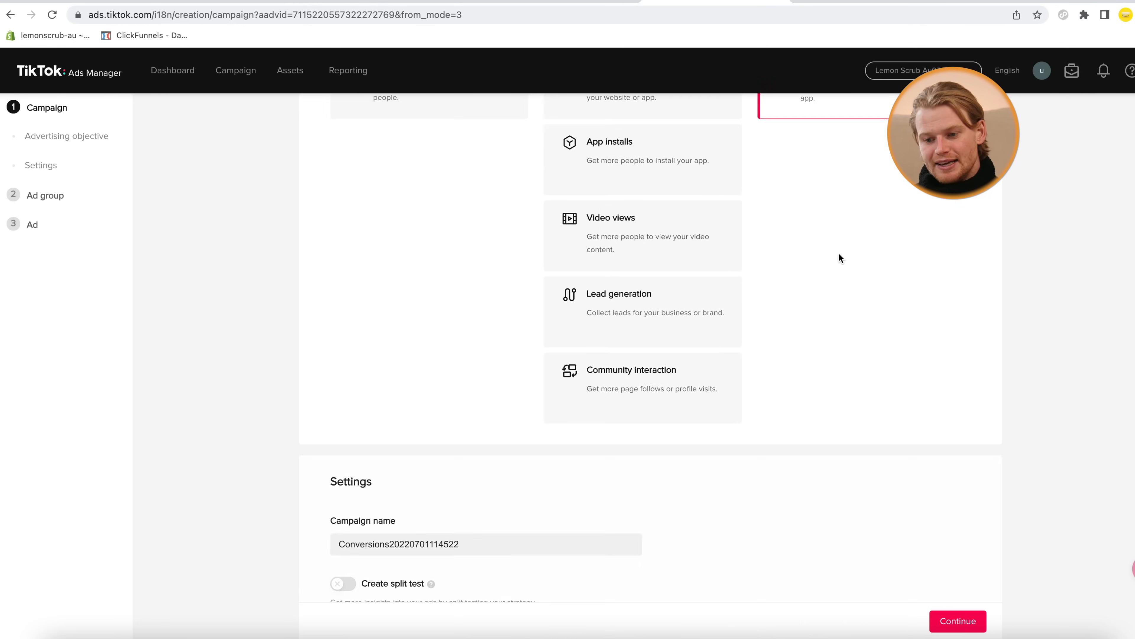
# Rename the campaign to '1 - Conversions'
pyautogui.click(573, 361)
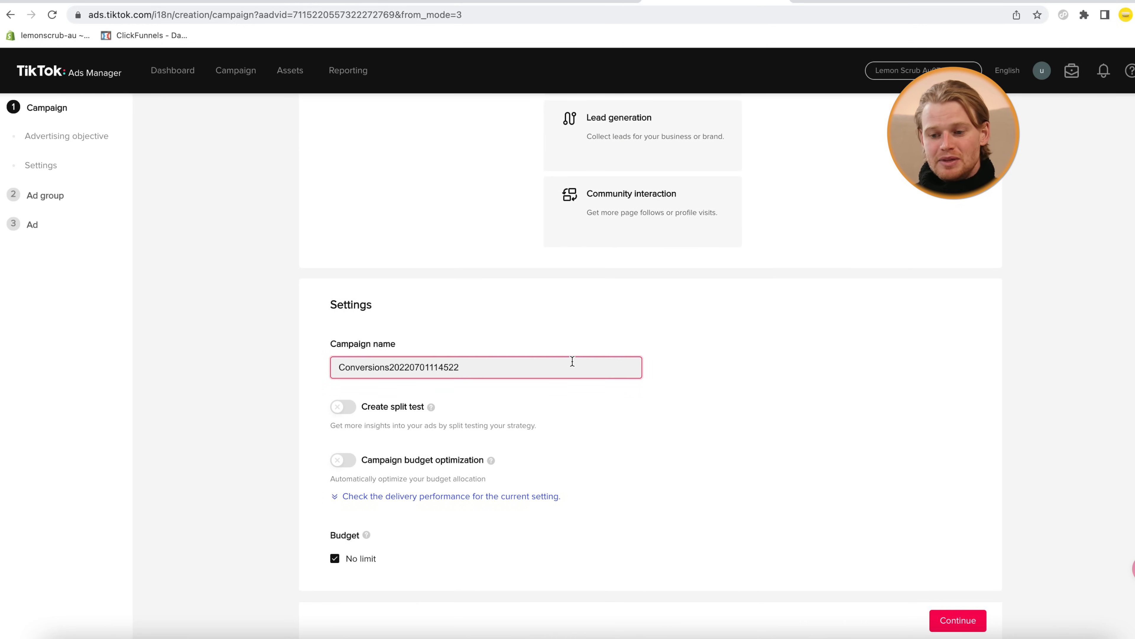
pyautogui.press('super+a')
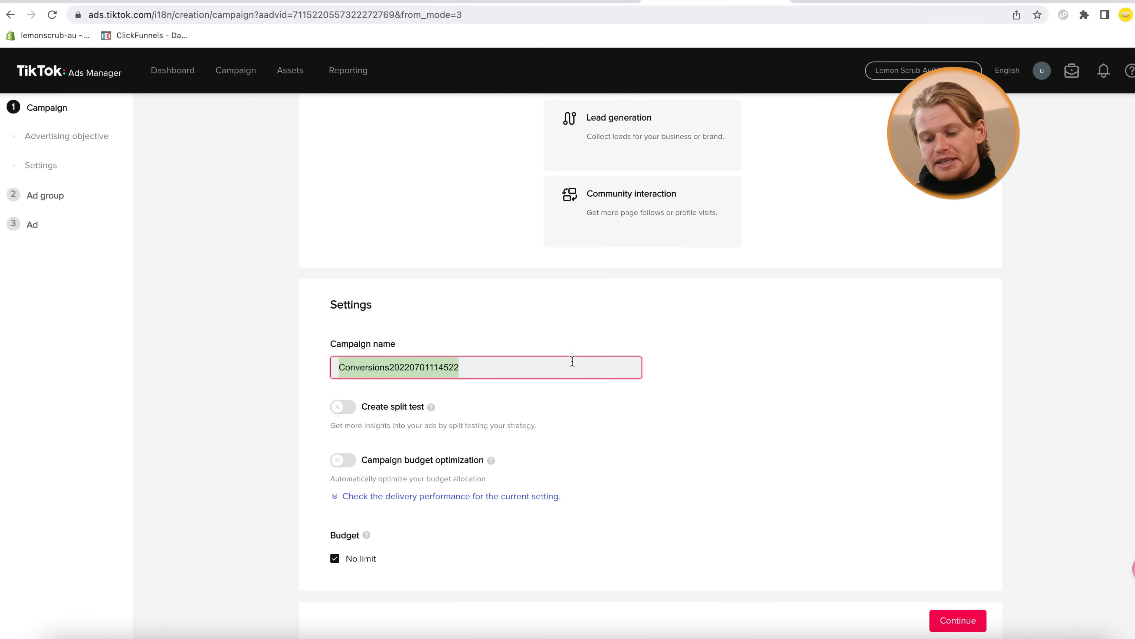
pyautogui.write('1')
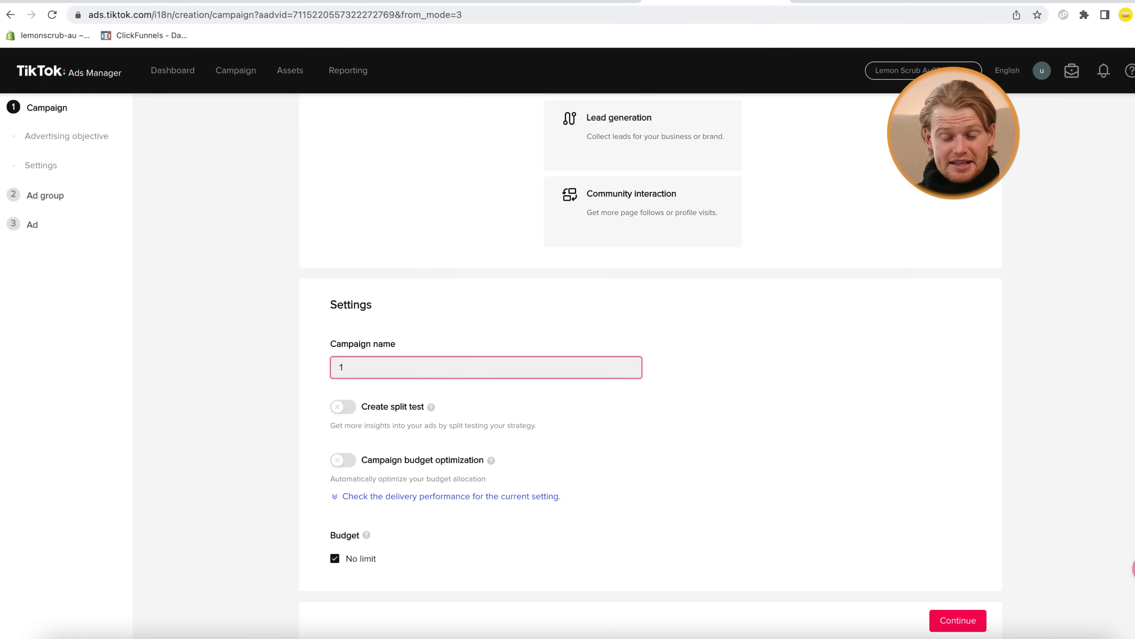
pyautogui.write('- Conversions')
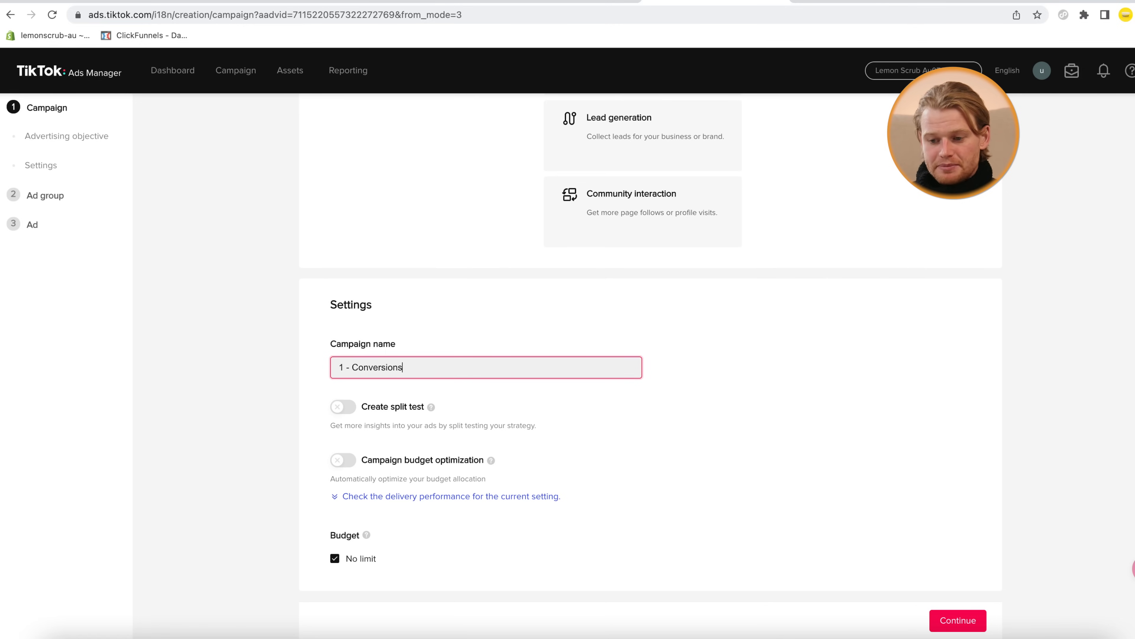
pyautogui.moveTo(339, 406)
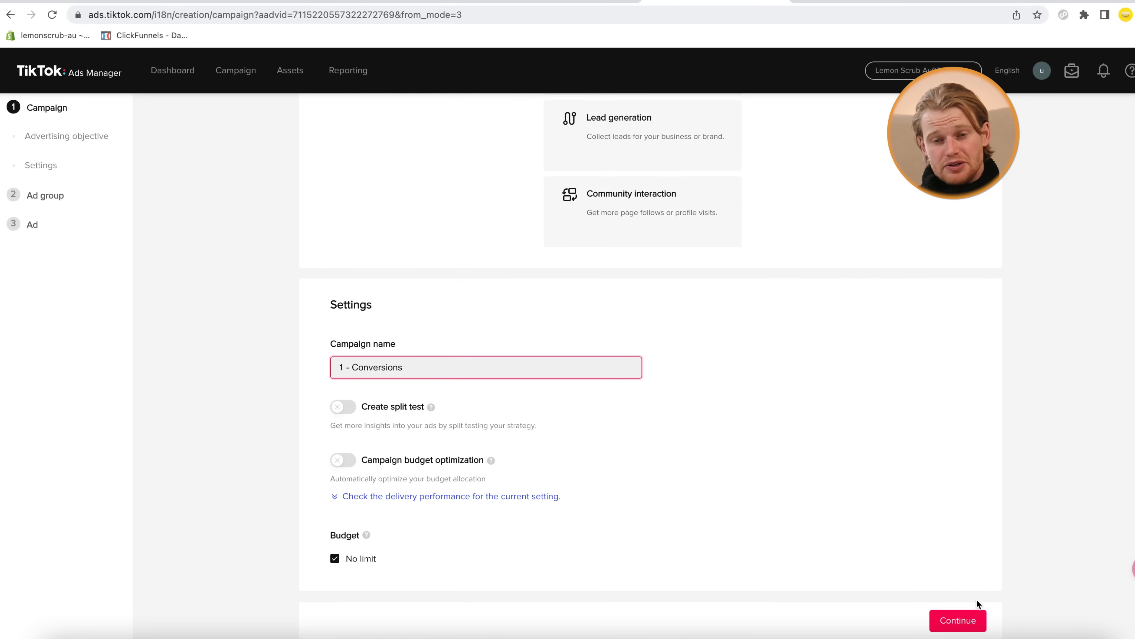
# Name the ad group 'Broad - Lowest Cost' and set its promotion type to Website
pyautogui.click(971, 618)
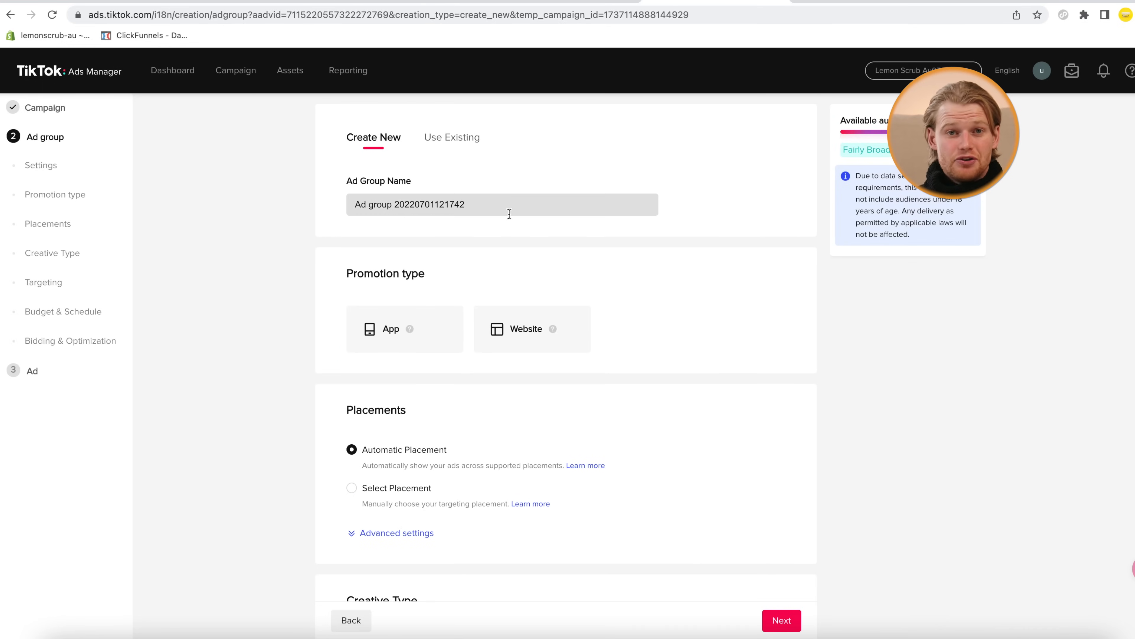
pyautogui.click(507, 204)
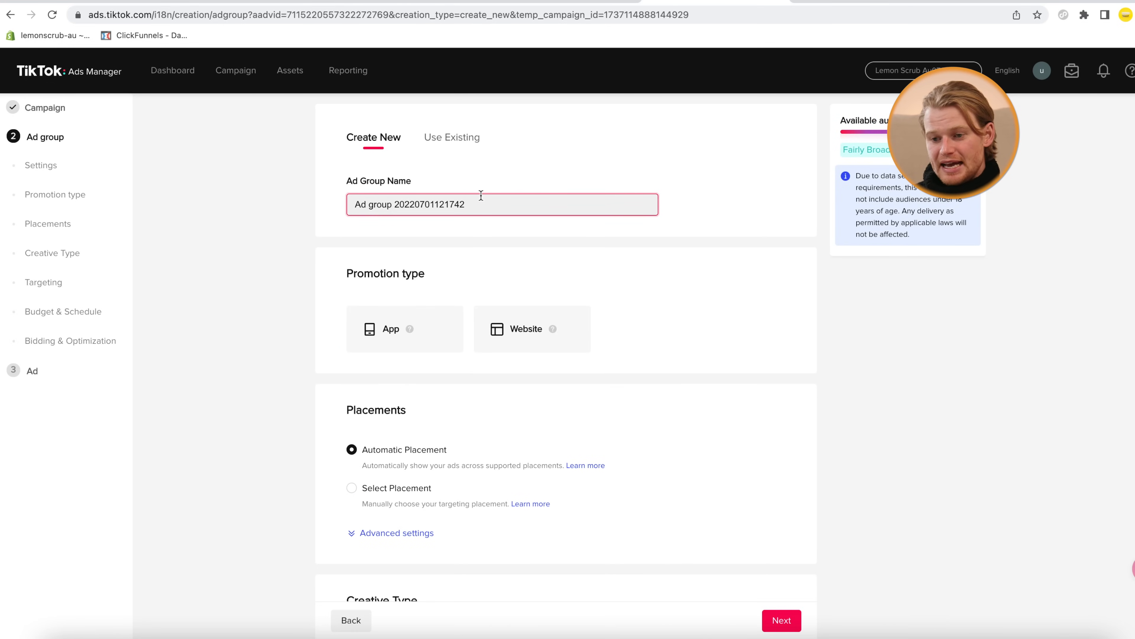
pyautogui.hotkey('ctrl', 'a')
pyautogui.write('Broad')
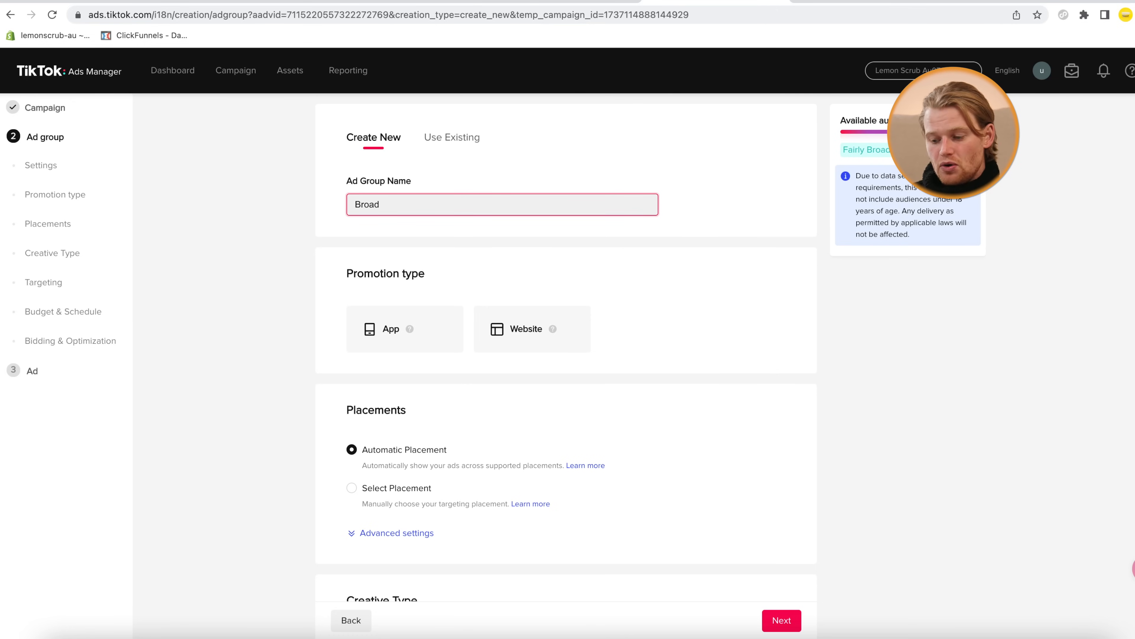
pyautogui.write('- Lo')
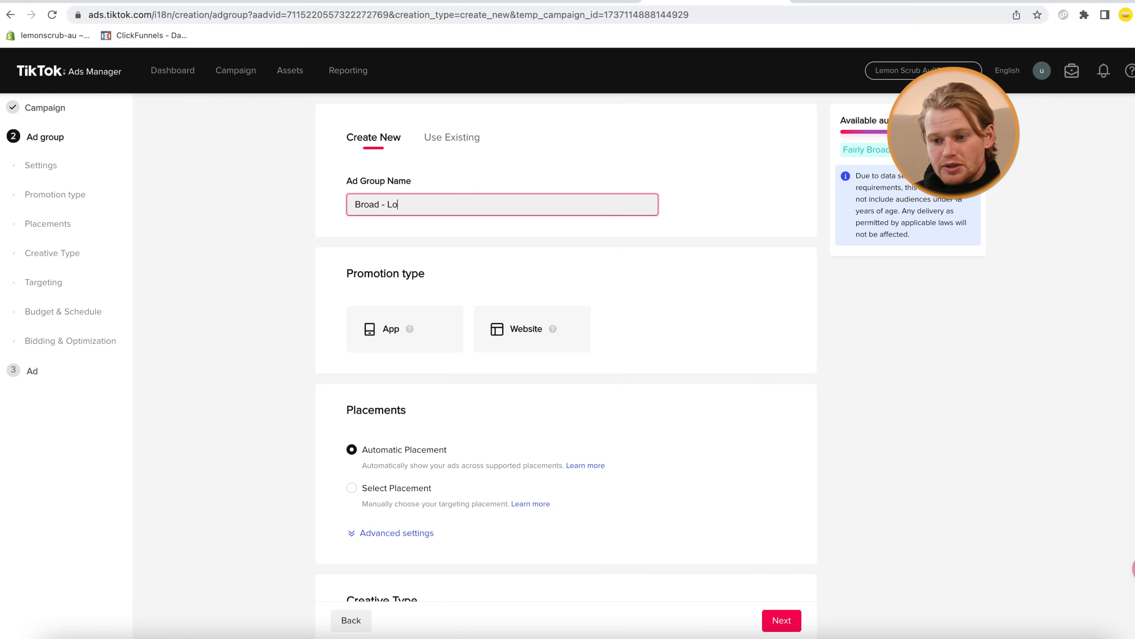
pyautogui.write('west Cost')
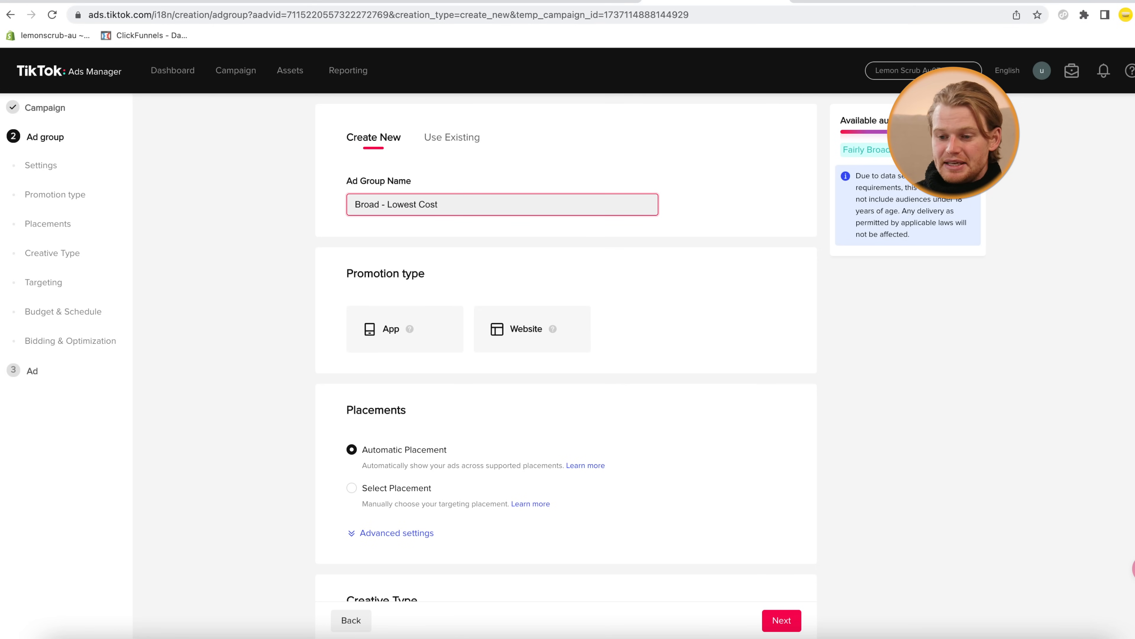
pyautogui.scroll(-1, 512, 226)
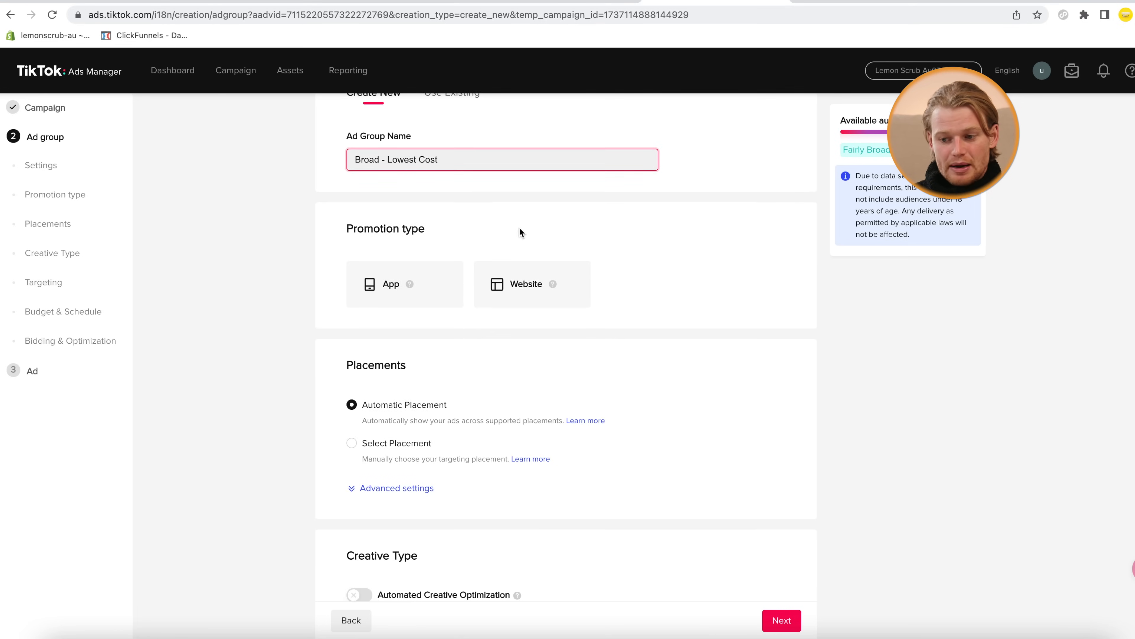
pyautogui.click(517, 295)
# Select TikTok Pixel for Shopify as the ad group's pixel
pyautogui.click(500, 400)
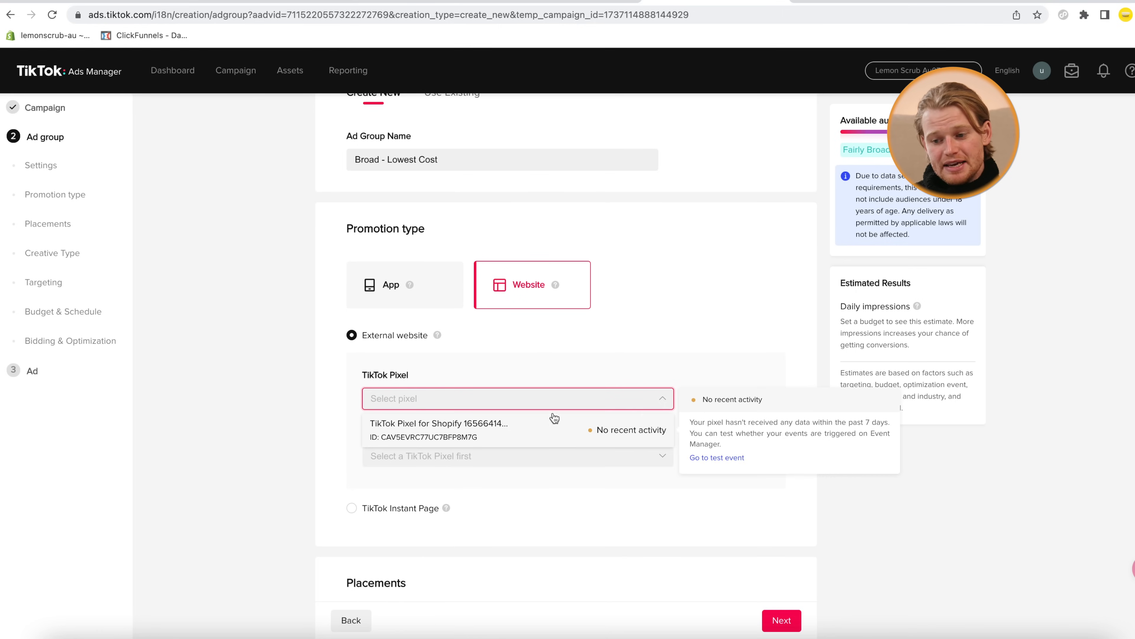
pyautogui.click(479, 430)
pyautogui.scroll(-1, 474, 431)
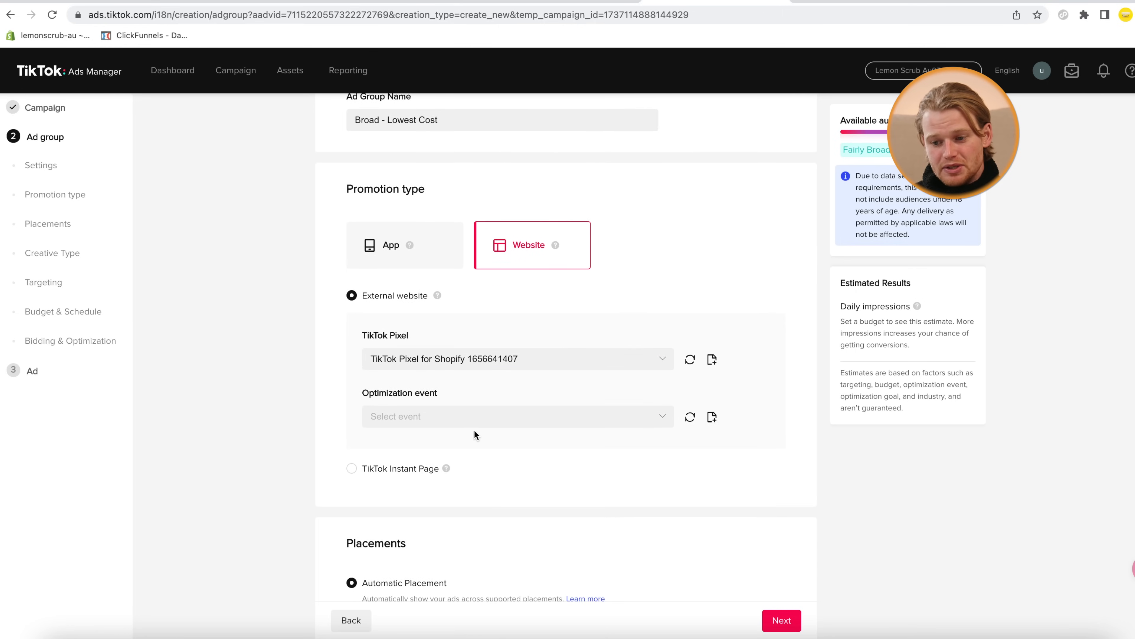
# Set the optimization event to Complete Payment
pyautogui.click(475, 414)
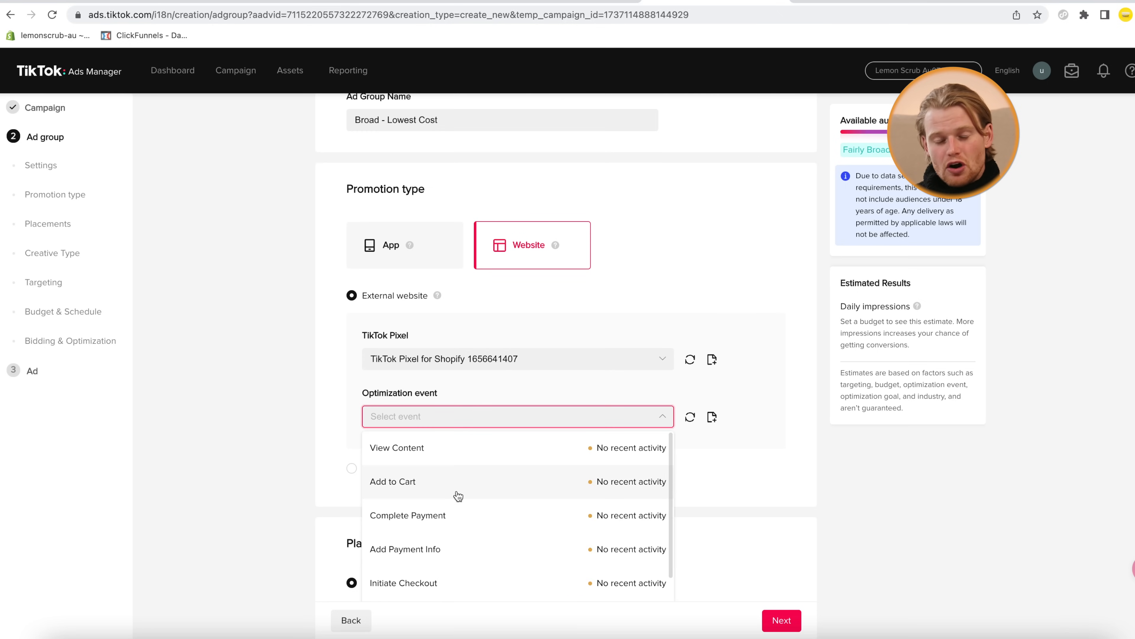
pyautogui.scroll(-1, 464, 454)
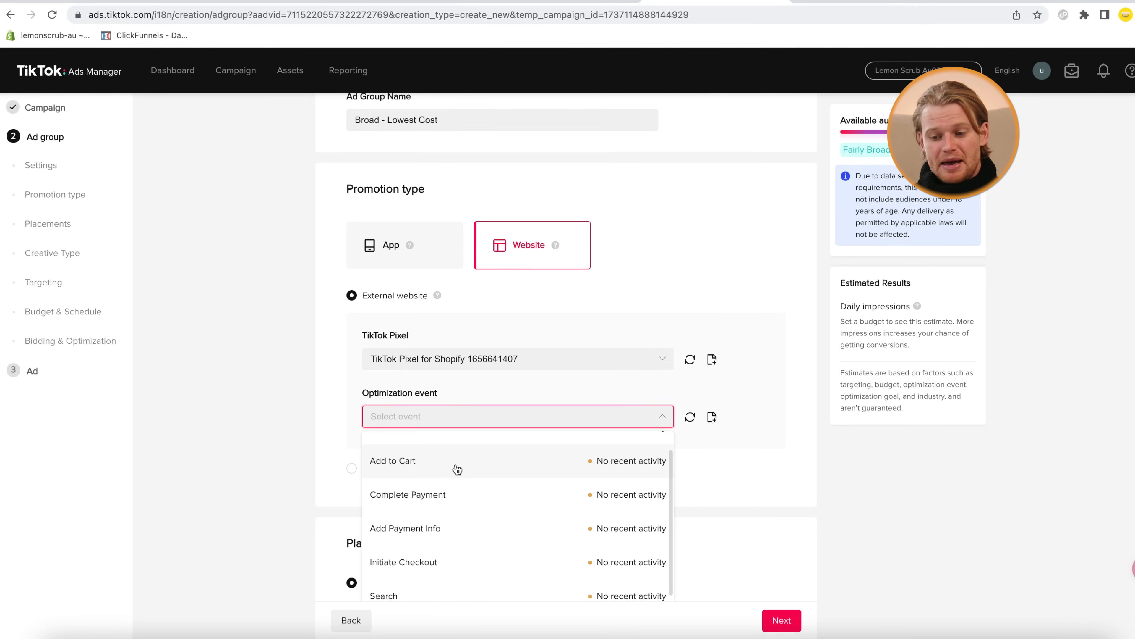
pyautogui.scroll(-1, 457, 469)
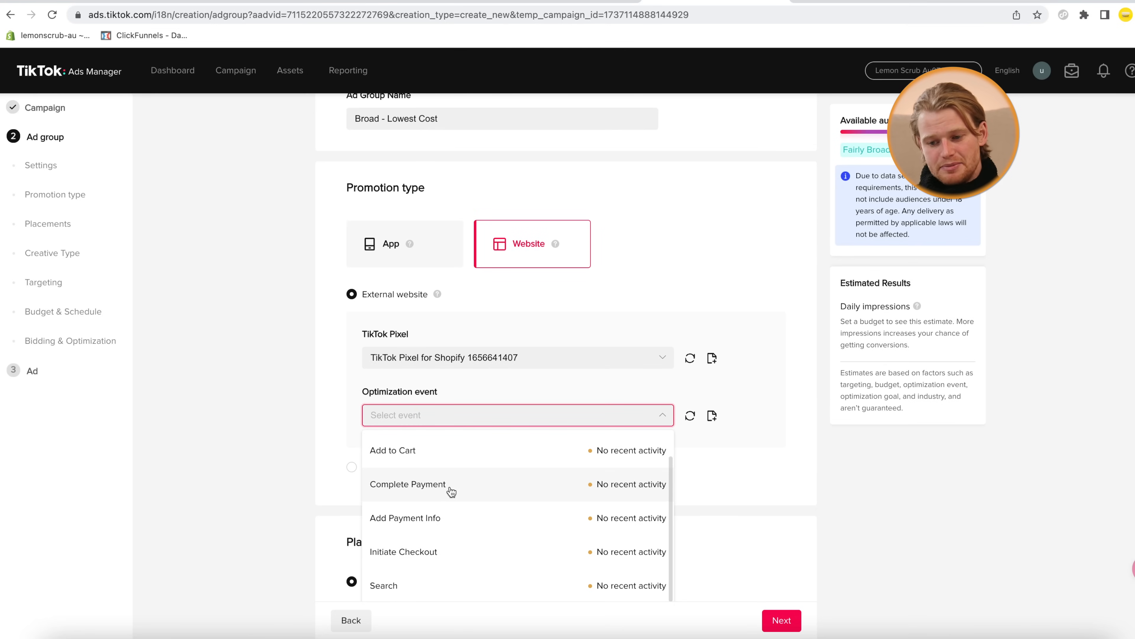
pyautogui.click(449, 489)
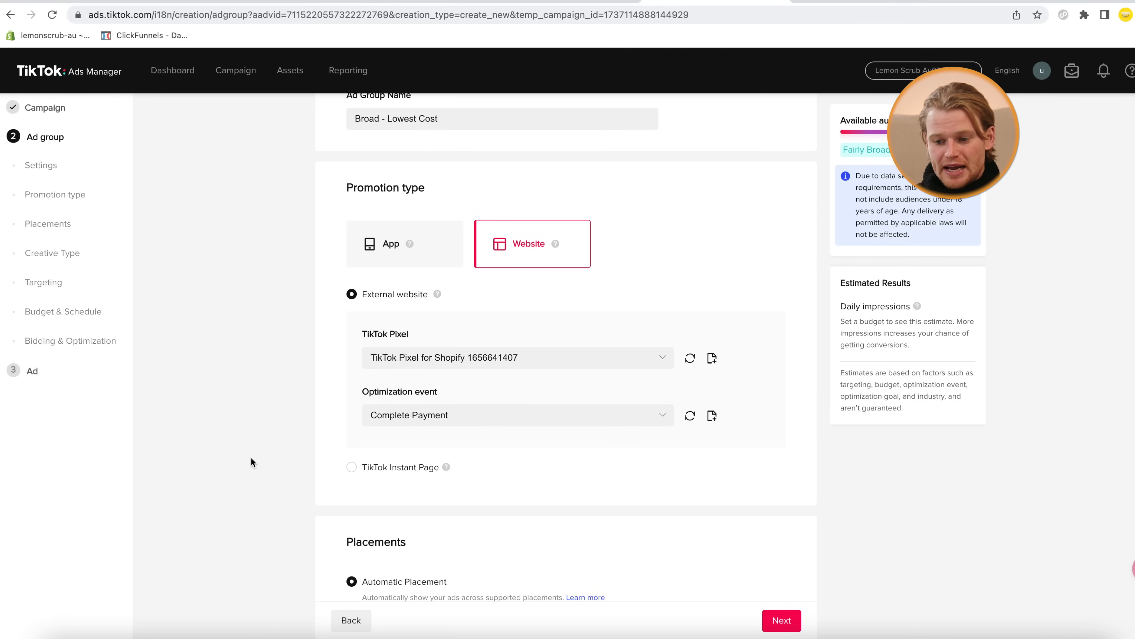
pyautogui.scroll(-1, 252, 462)
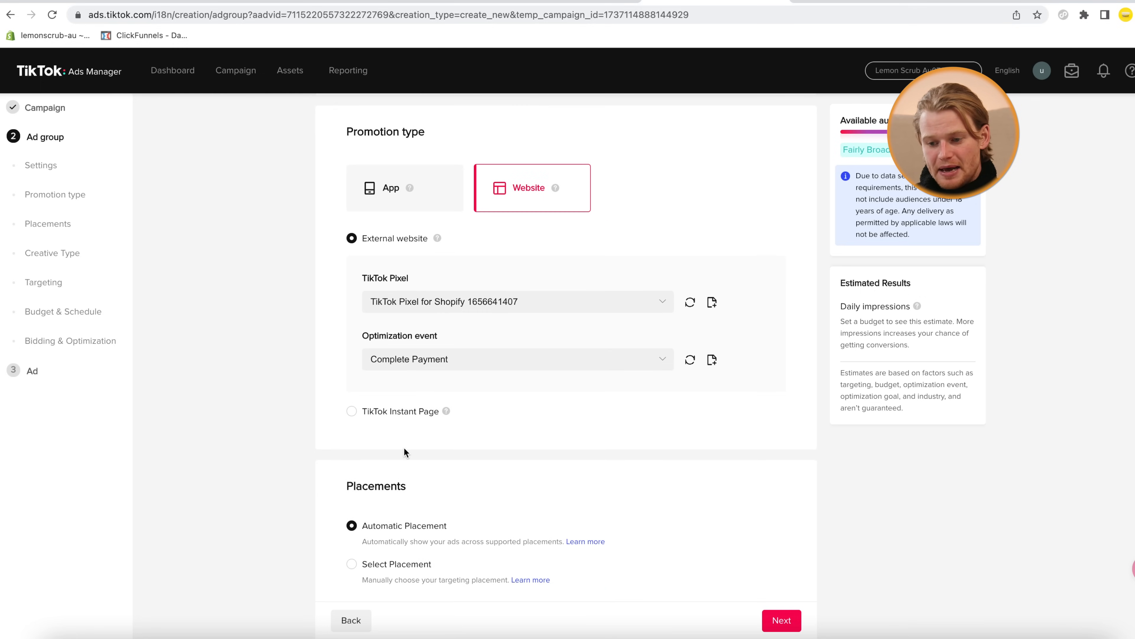
# Switch placements to Select Placement with only TikTok, excluding News Feed App Series and Pangle
pyautogui.scroll(-3, 404, 448)
pyautogui.scroll(-1, 404, 449)
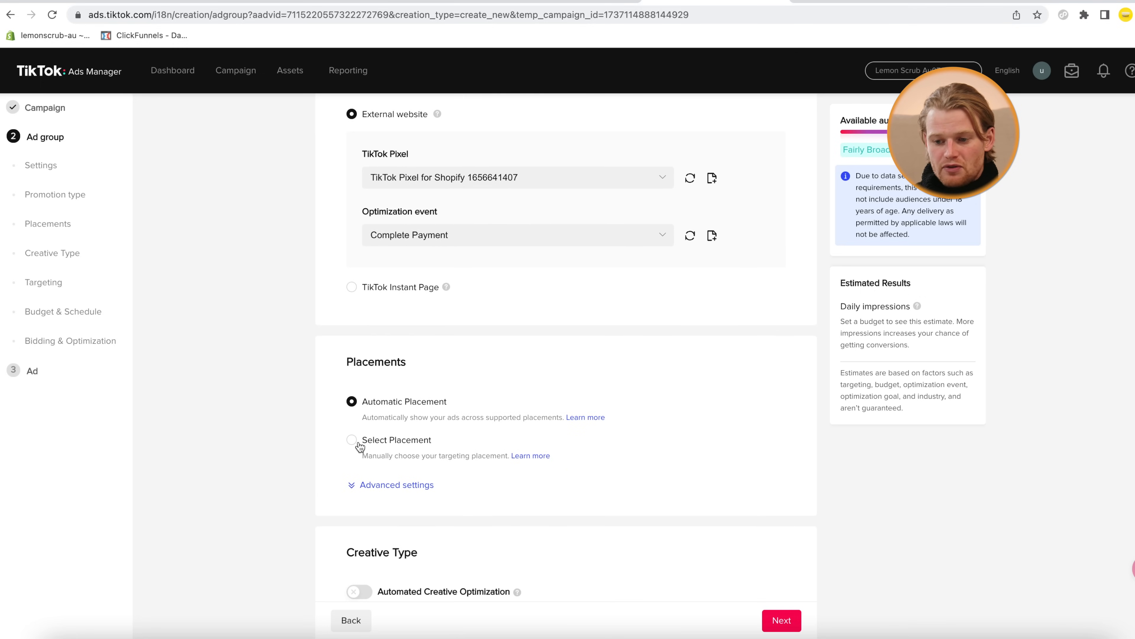
pyautogui.scroll(-1, 348, 493)
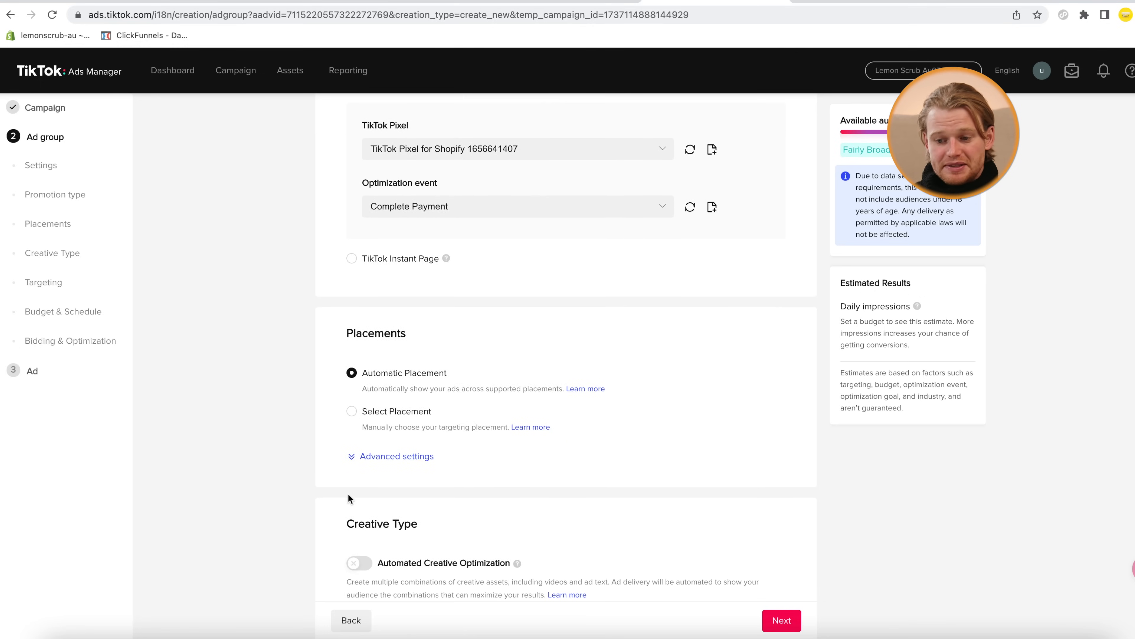
pyautogui.click(352, 411)
pyautogui.scroll(-1, 248, 453)
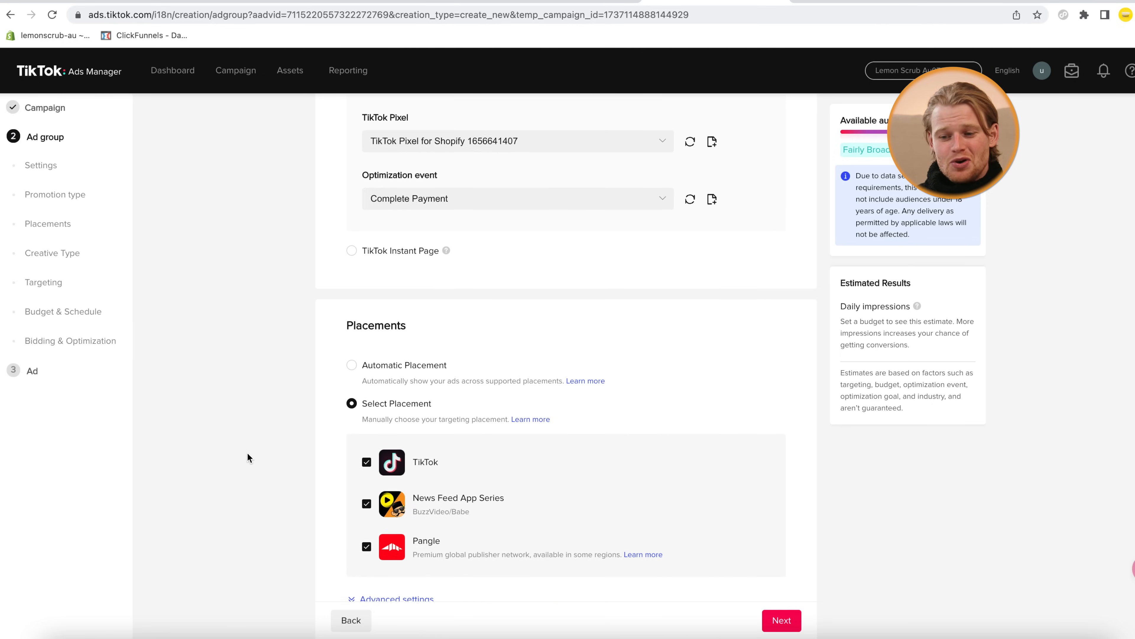
pyautogui.scroll(-1, 264, 451)
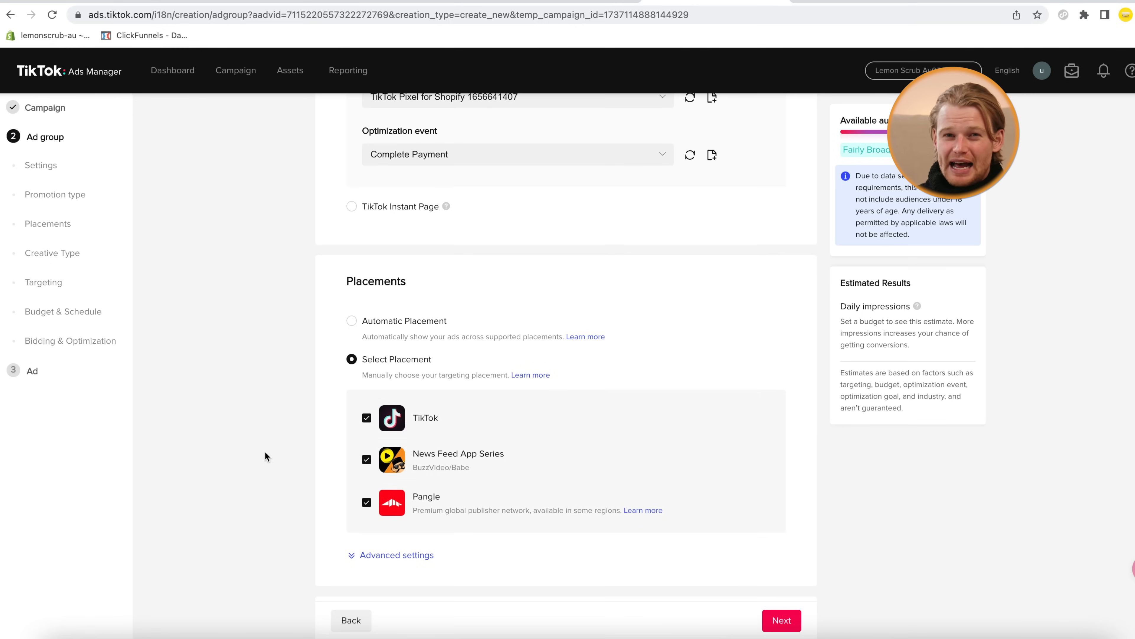
pyautogui.click(365, 459)
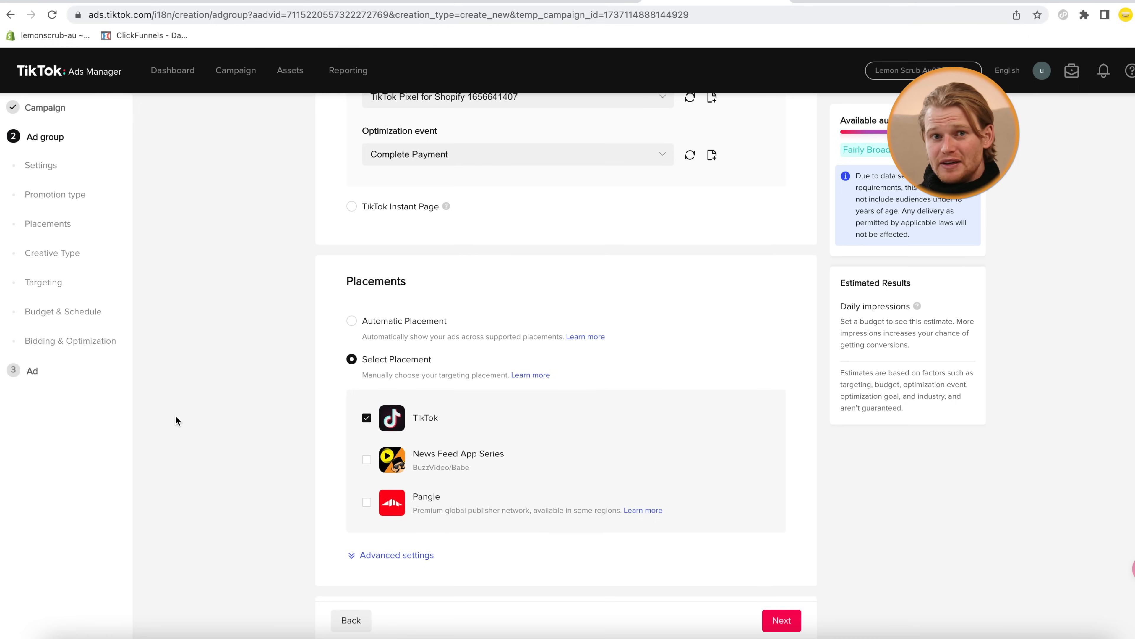
pyautogui.scroll(-5, 377, 447)
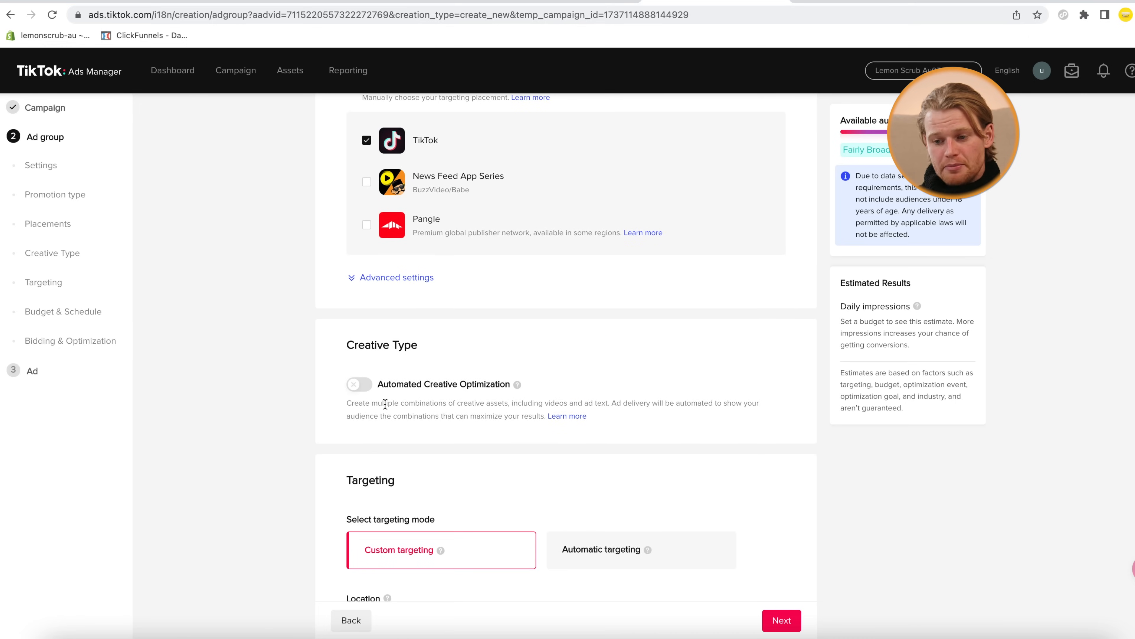
pyautogui.scroll(-1, 385, 407)
pyautogui.scroll(-3, 385, 405)
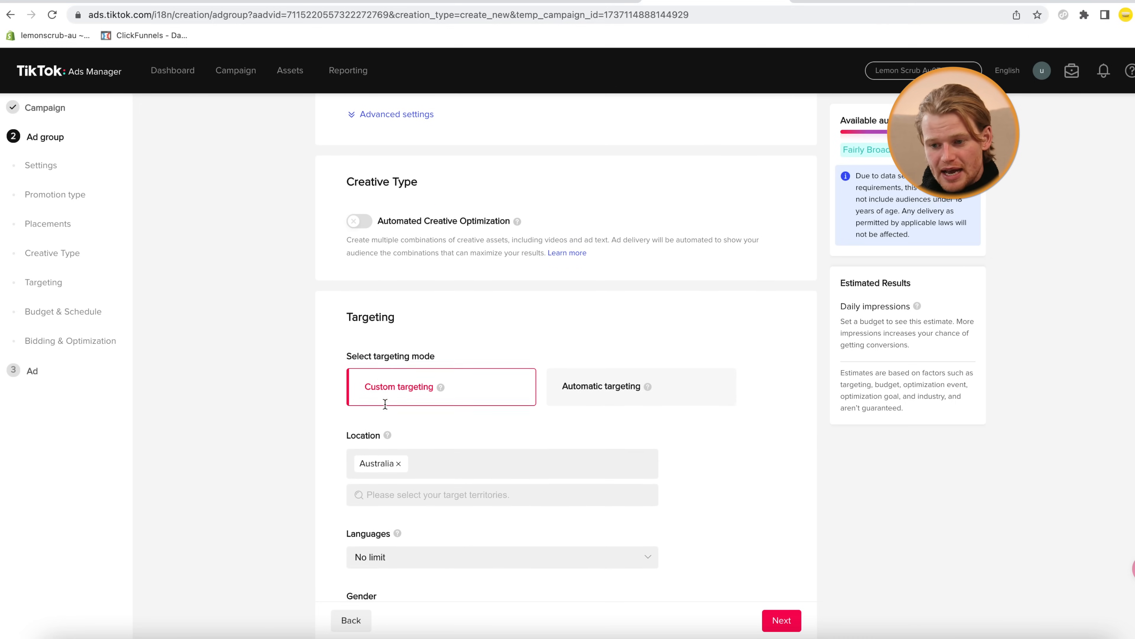
pyautogui.scroll(-3, 385, 406)
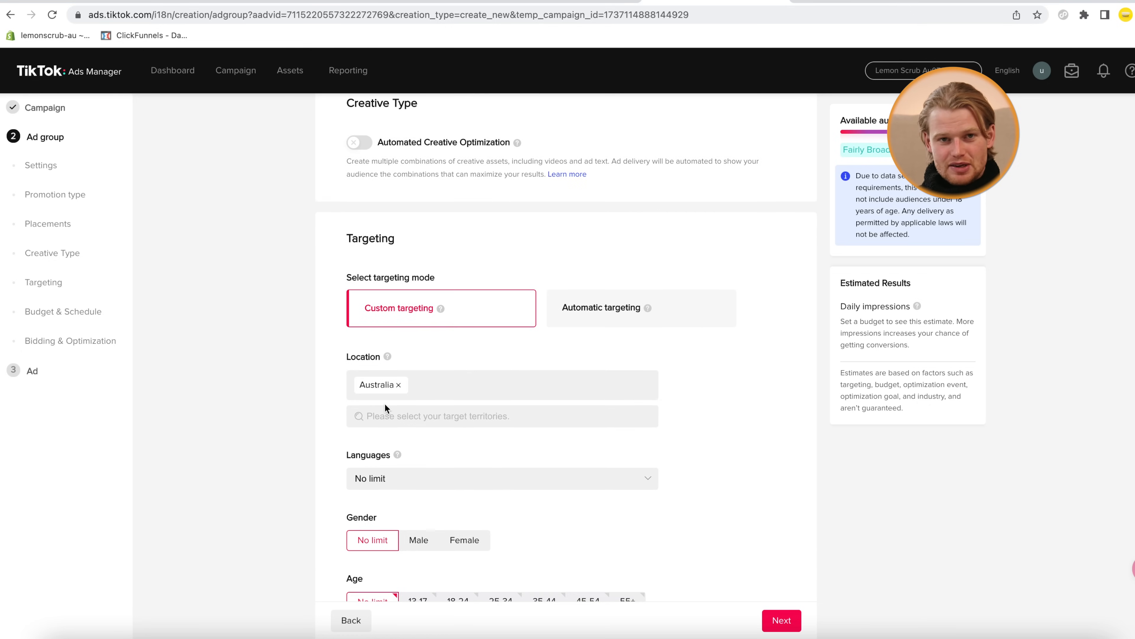
pyautogui.scroll(-1, 385, 406)
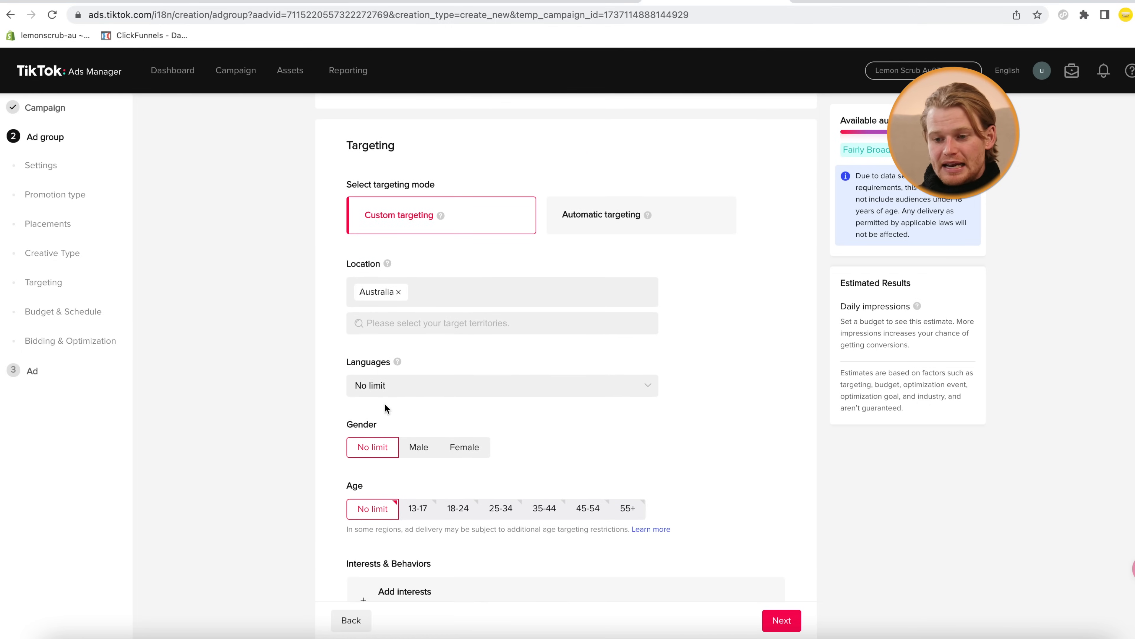
pyautogui.scroll(-1, 385, 407)
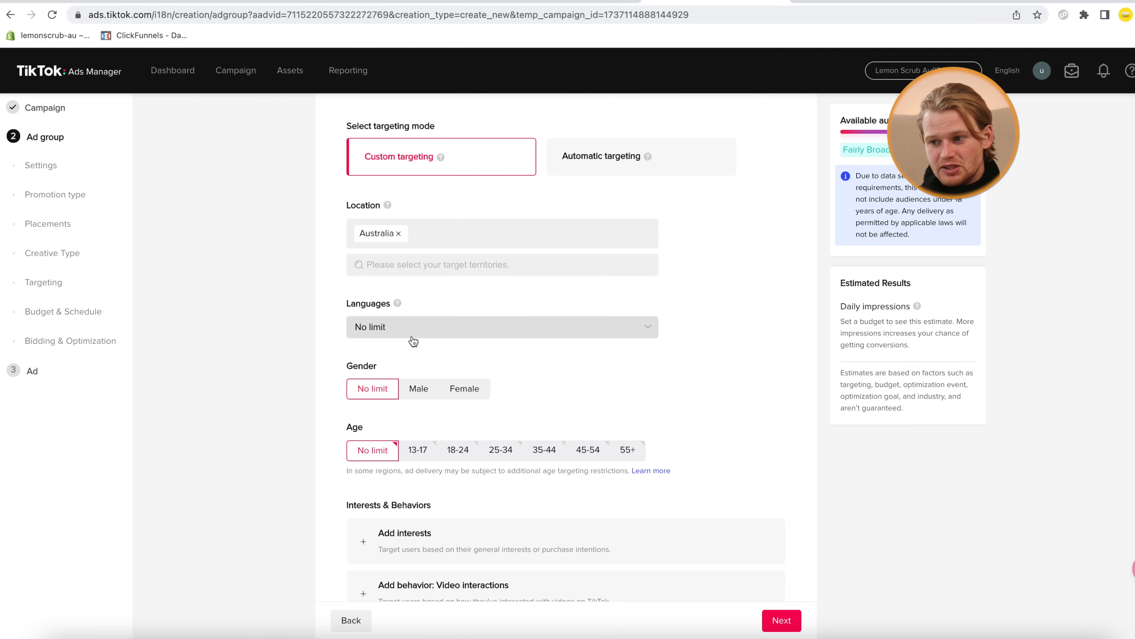
pyautogui.scroll(1, 412, 340)
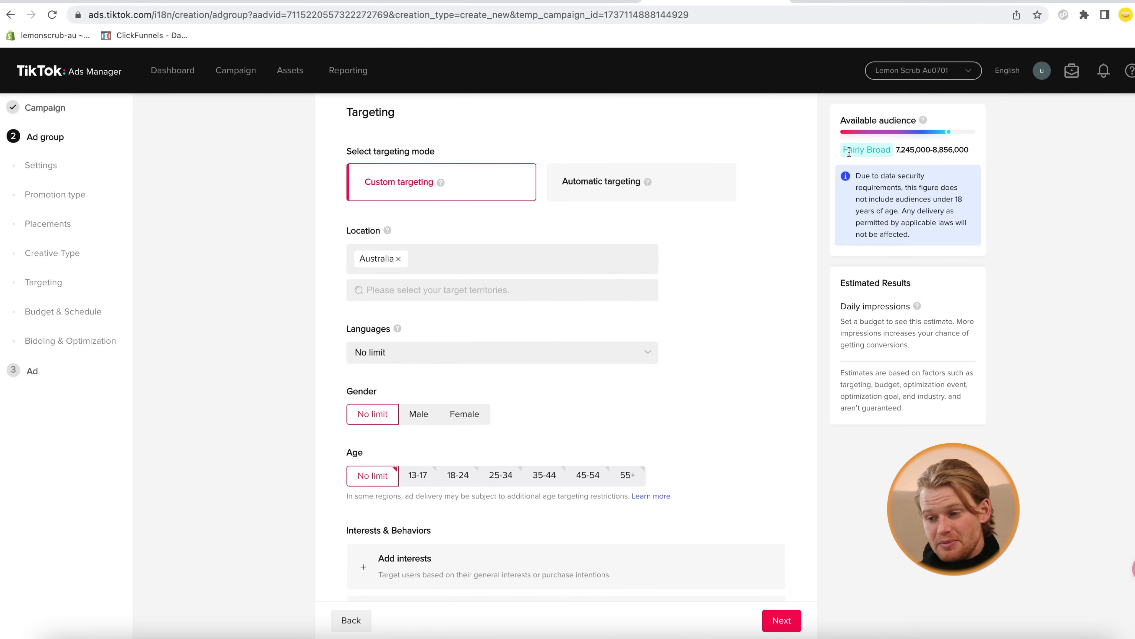
pyautogui.moveTo(858, 151); pyautogui.dragTo(971, 151)
pyautogui.click(889, 150)
pyautogui.click(971, 151)
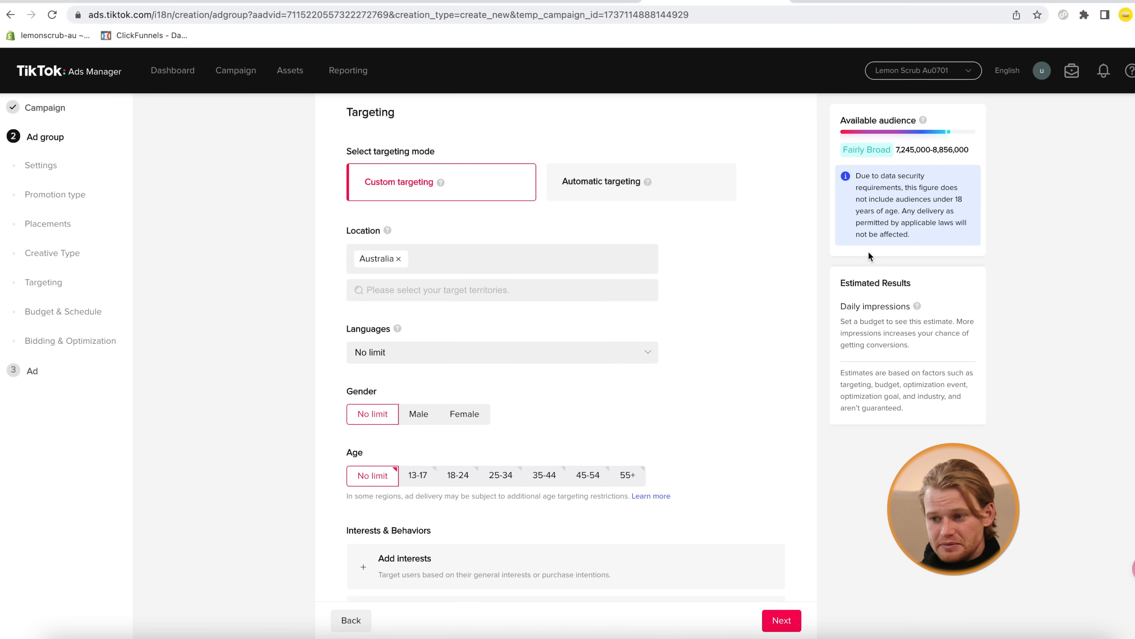
pyautogui.scroll(-1, 868, 251)
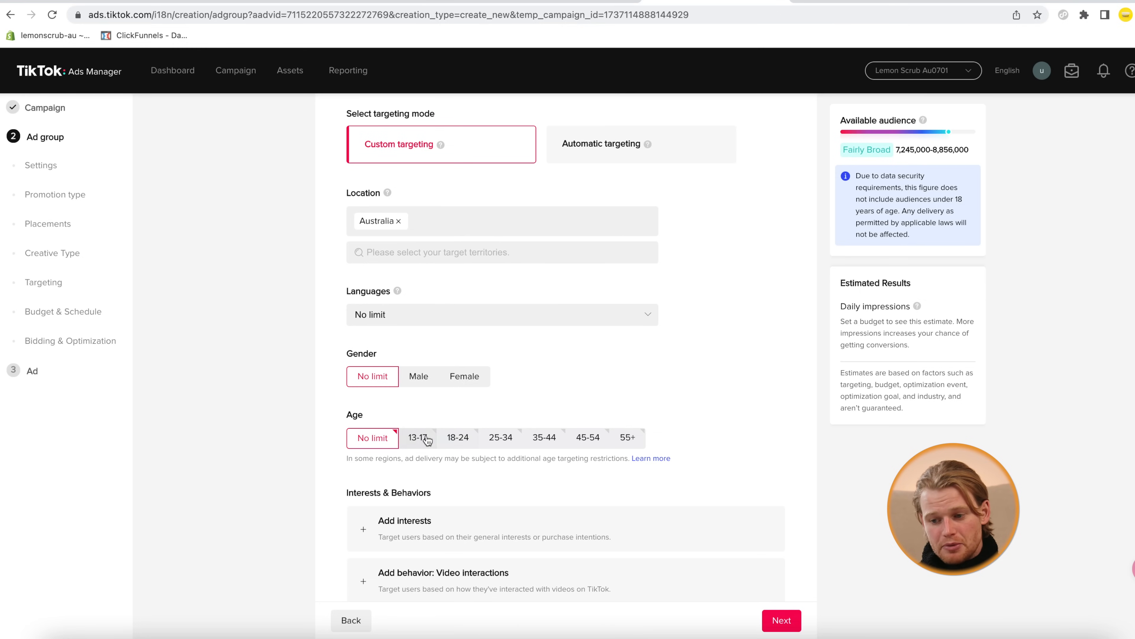
# Select age groups 18-24, 25-34, 35-44, 45-54 and 55+ in place of No limit
pyautogui.click(456, 439)
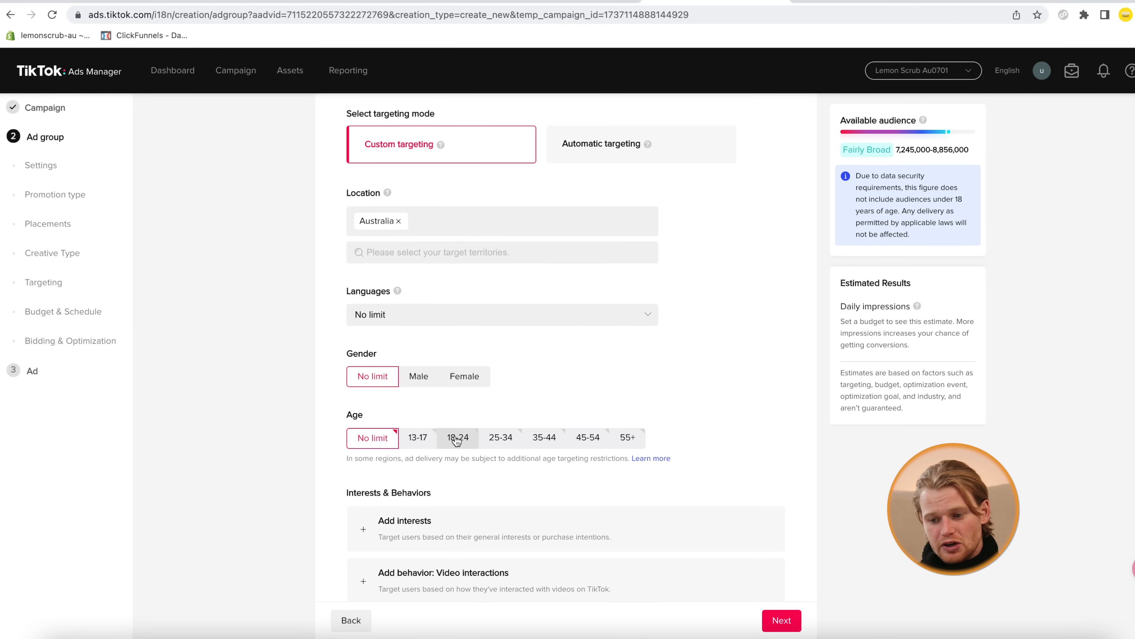
pyautogui.click(501, 438)
pyautogui.click(543, 439)
pyautogui.click(589, 437)
pyautogui.click(628, 437)
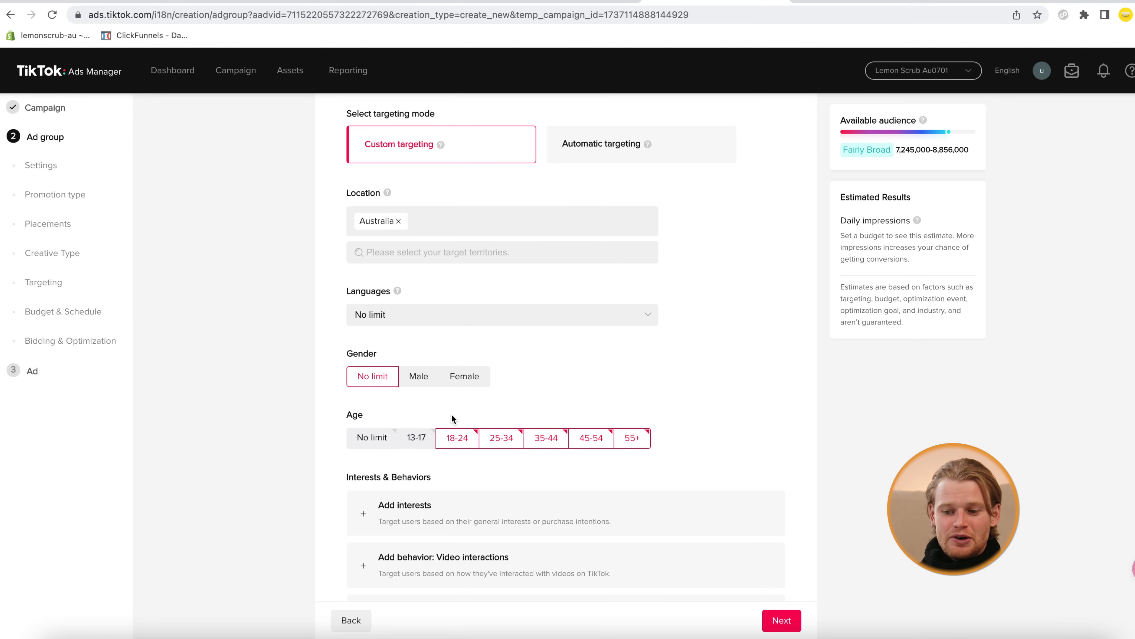
pyautogui.scroll(-1, 450, 421)
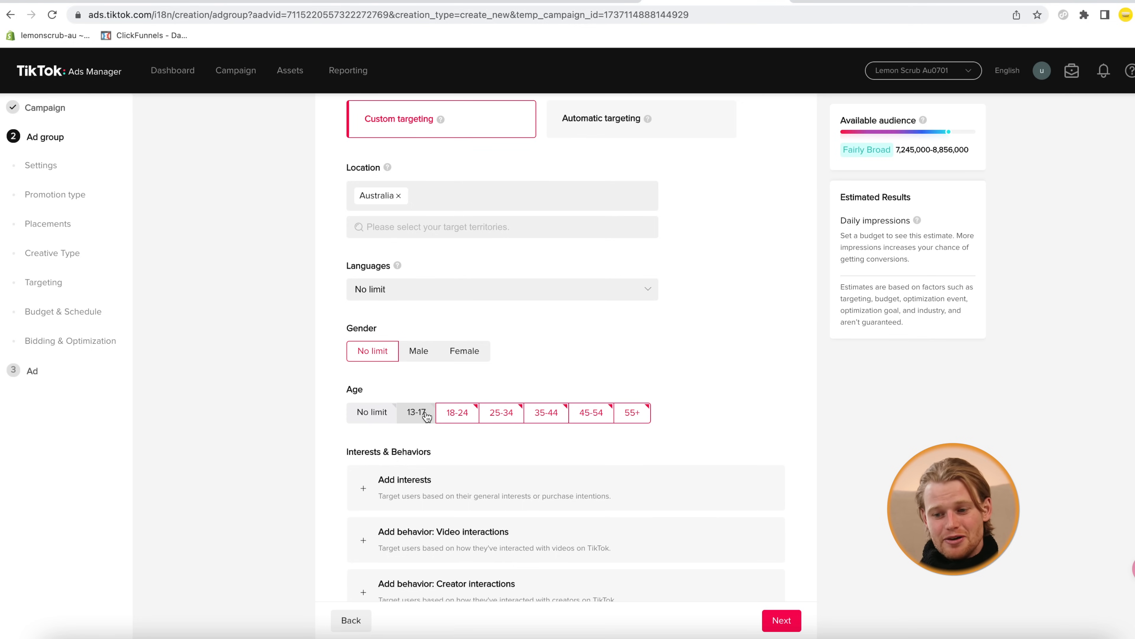
pyautogui.scroll(-3, 427, 415)
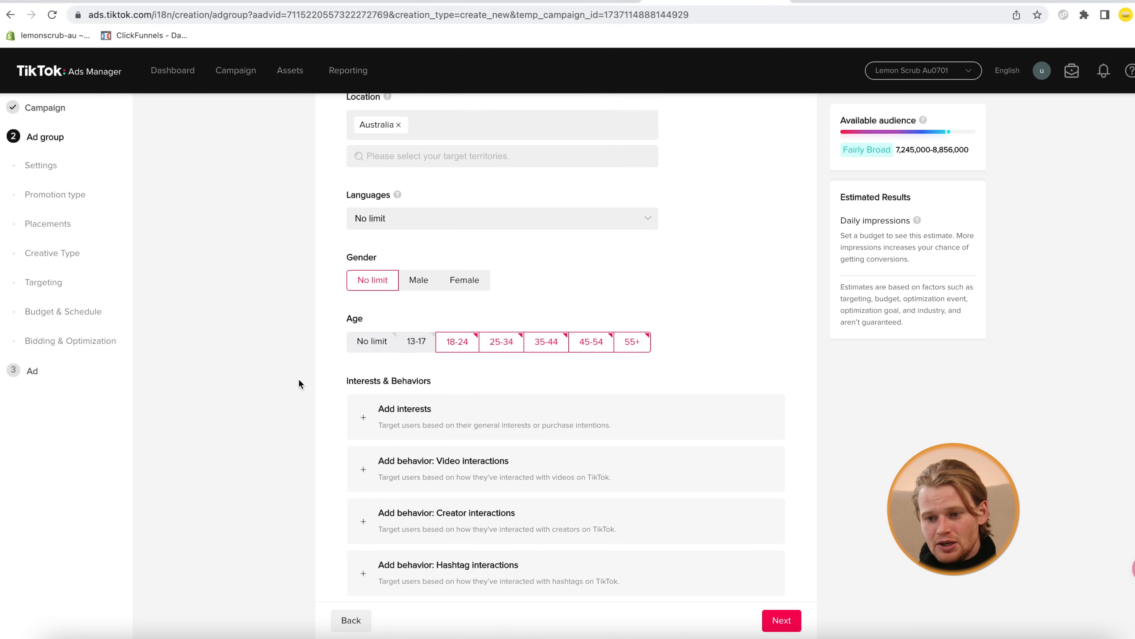
pyautogui.scroll(-1, 298, 383)
pyautogui.scroll(-1, 299, 384)
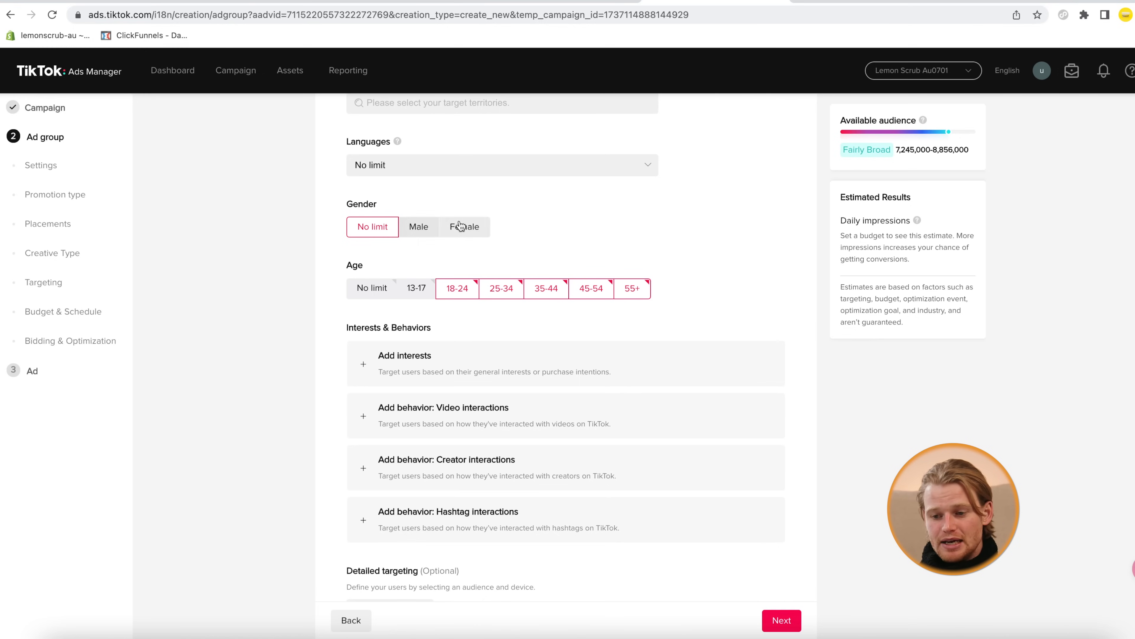
pyautogui.scroll(-2, 424, 224)
pyautogui.scroll(-3, 424, 221)
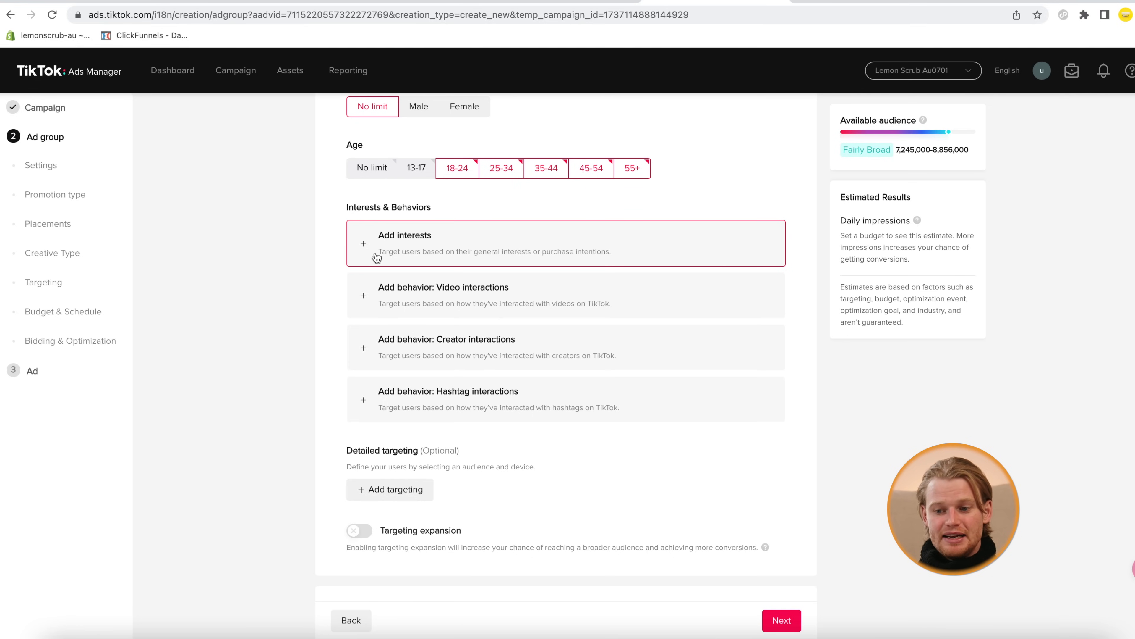
# Add an interest block under Interests & Behaviors, browsing the categories but selecting none
pyautogui.click(377, 258)
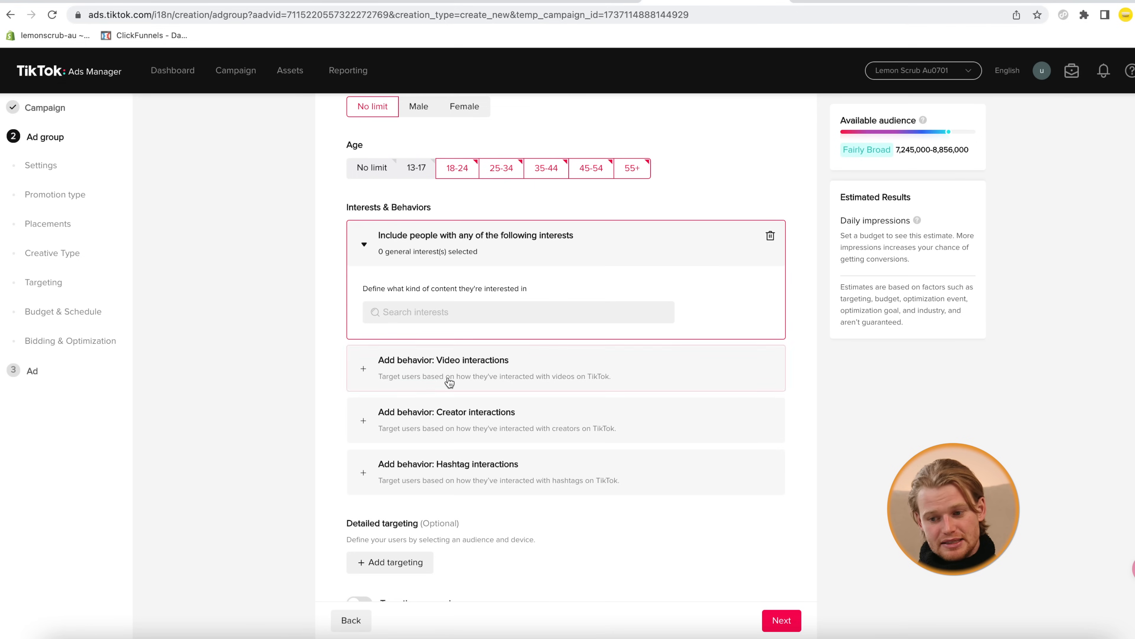
pyautogui.click(406, 315)
pyautogui.scroll(-4, 436, 411)
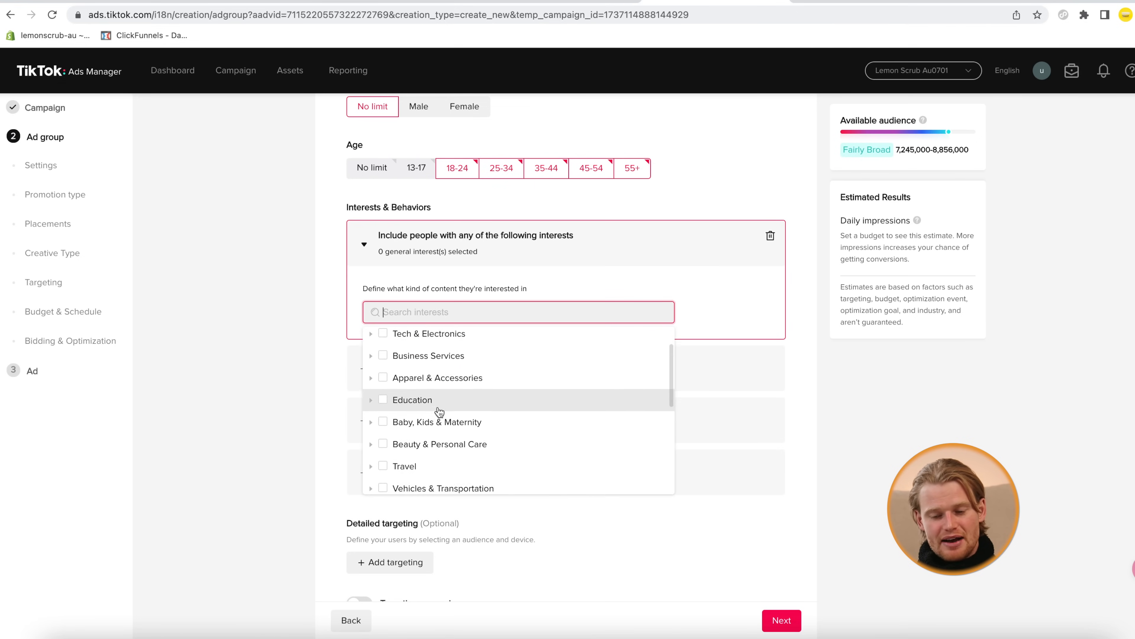
pyautogui.scroll(-3, 439, 412)
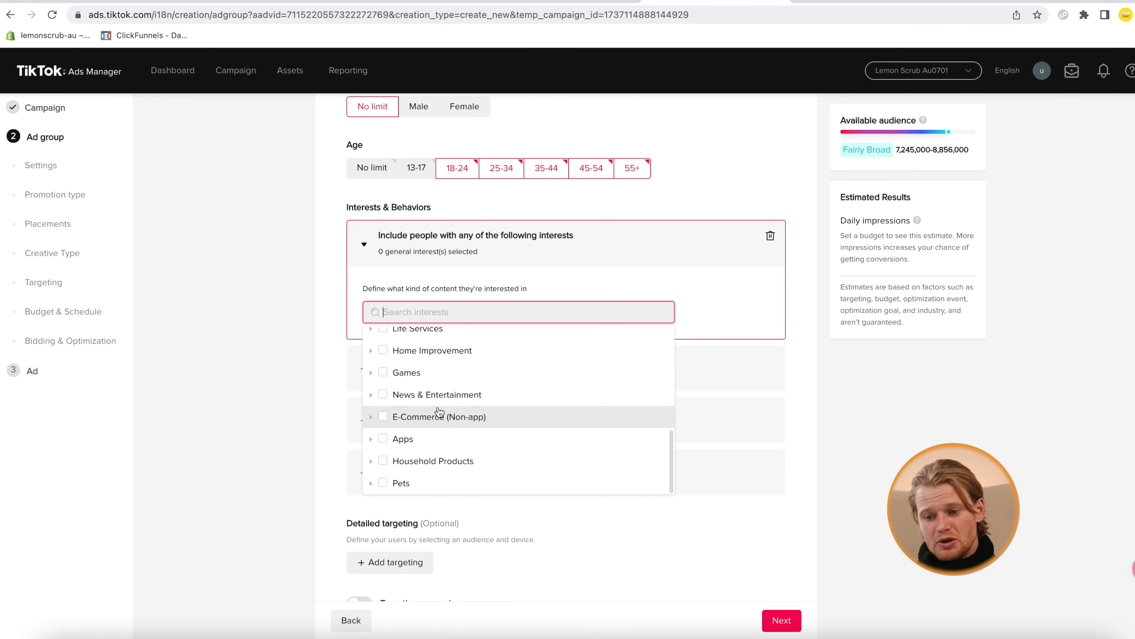
pyautogui.scroll(5, 439, 412)
pyautogui.scroll(1, 439, 412)
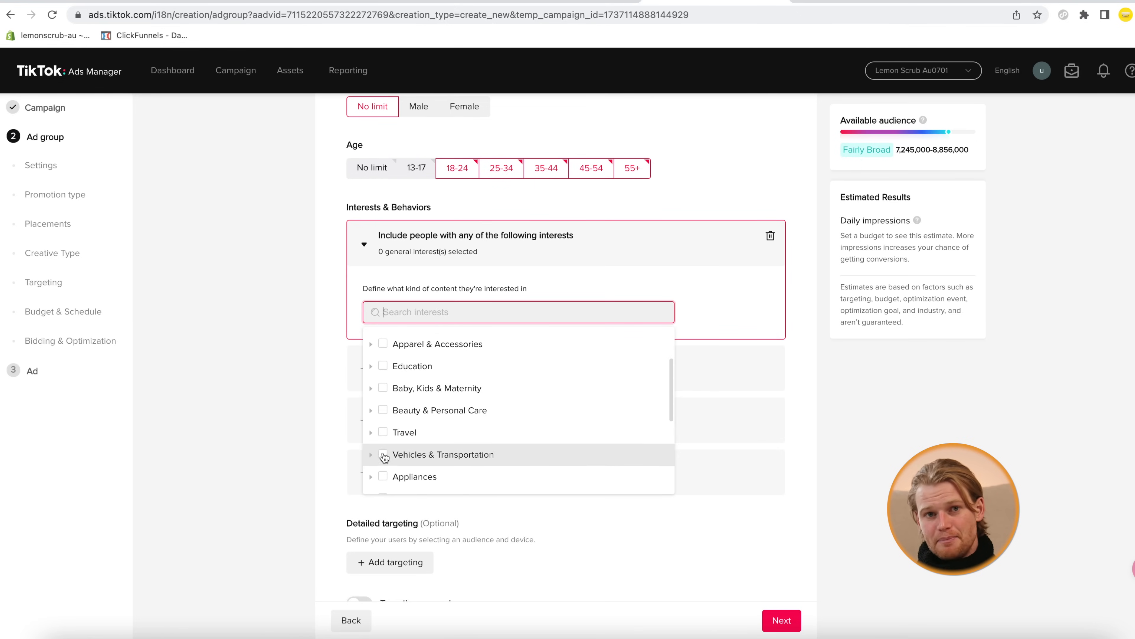
pyautogui.click(268, 427)
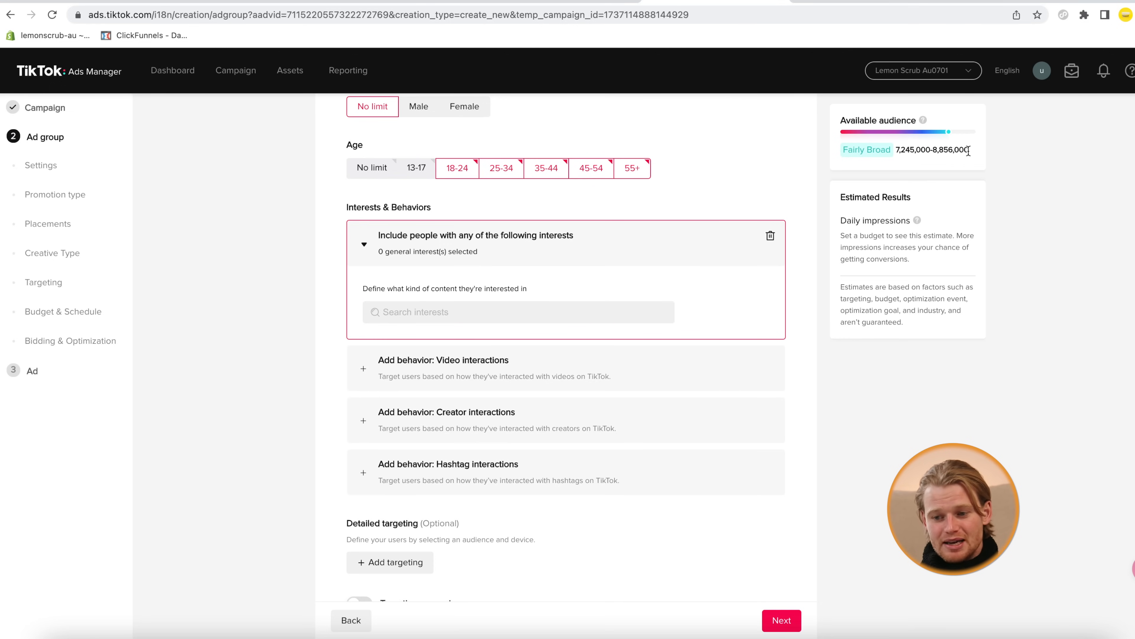
pyautogui.scroll(-3, 969, 150)
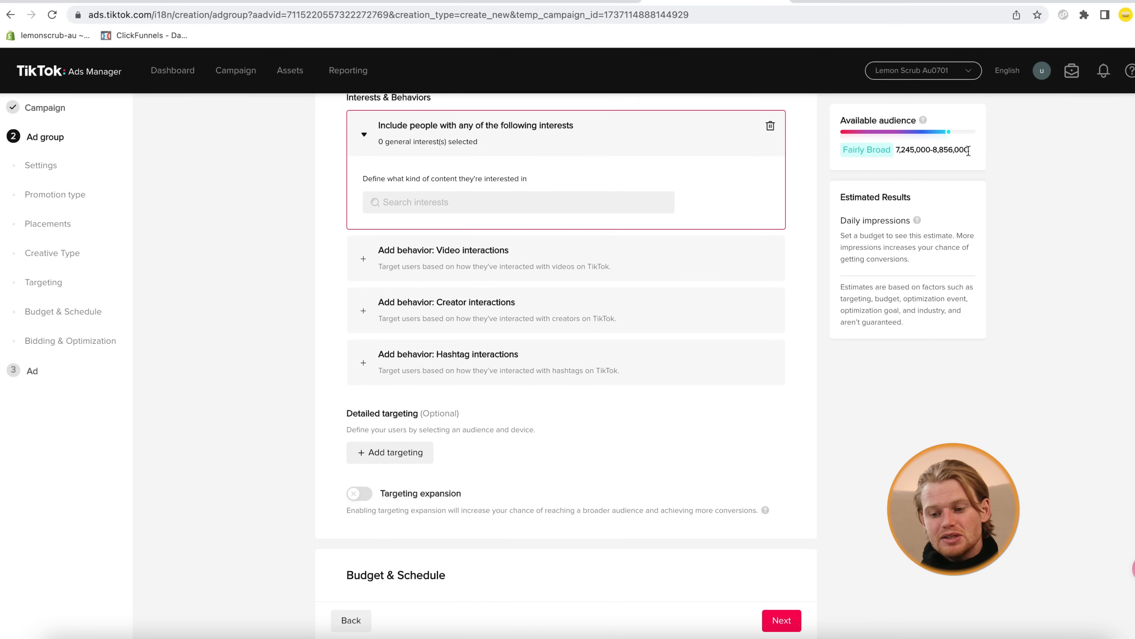
pyautogui.scroll(-2, 732, 272)
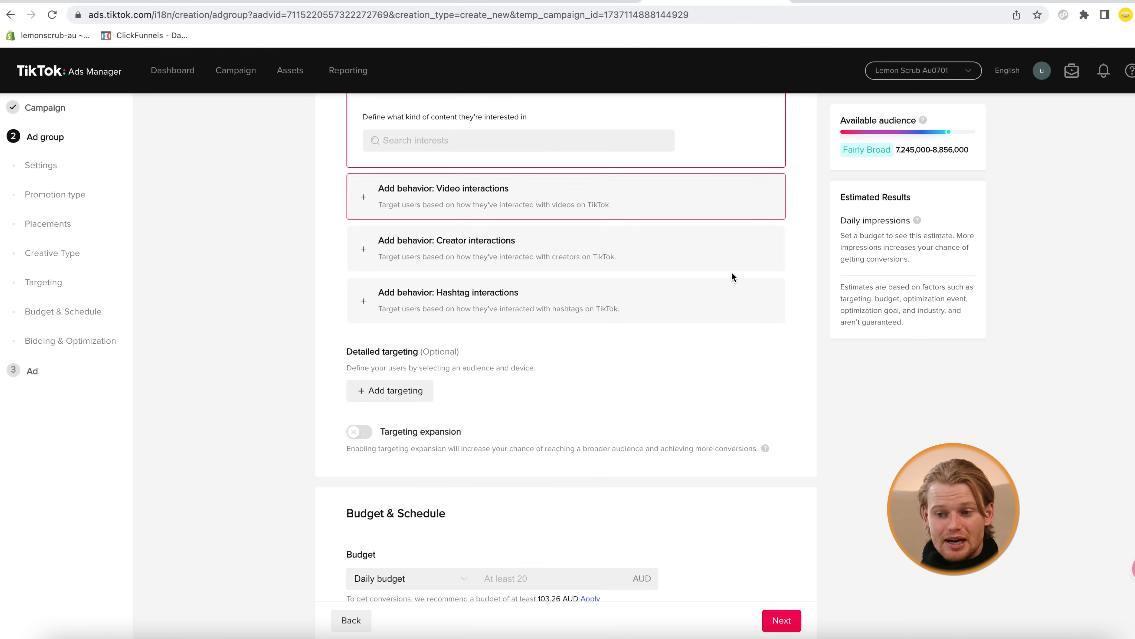
# Go to Budget & Schedule and put the cursor in the Daily budget amount field
pyautogui.scroll(-5, 732, 272)
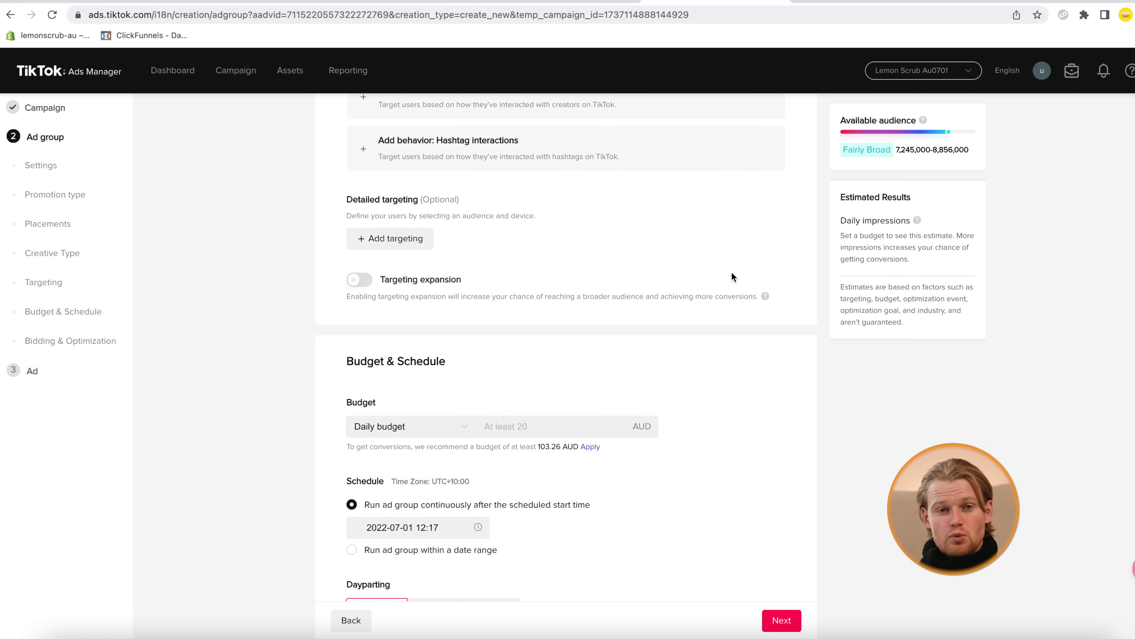
pyautogui.scroll(3, 731, 275)
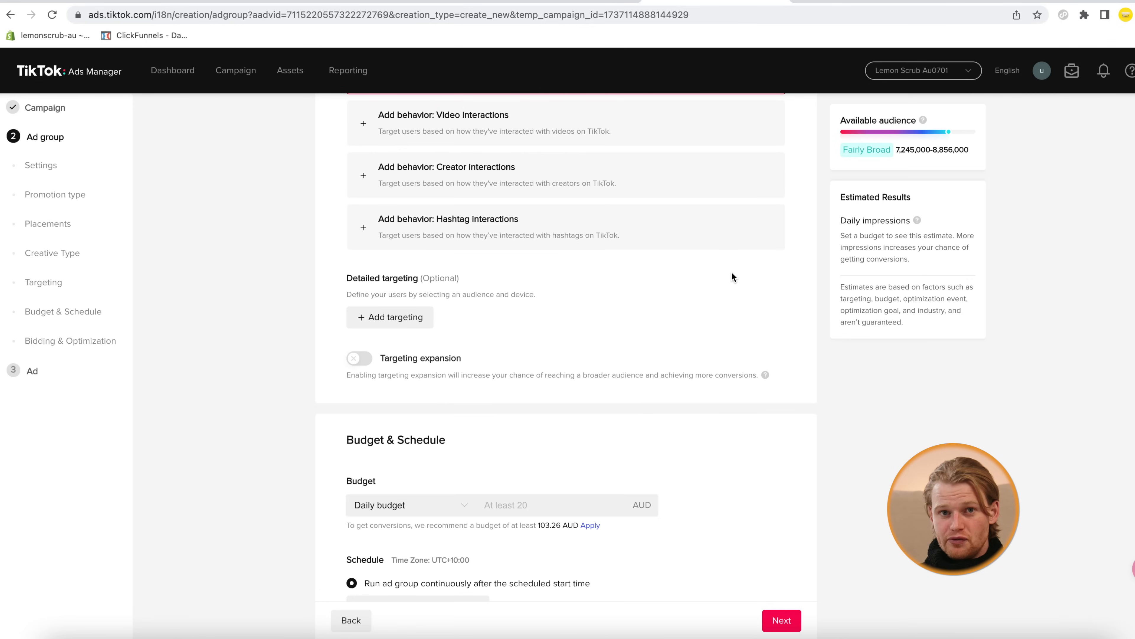
pyautogui.scroll(-2, 731, 274)
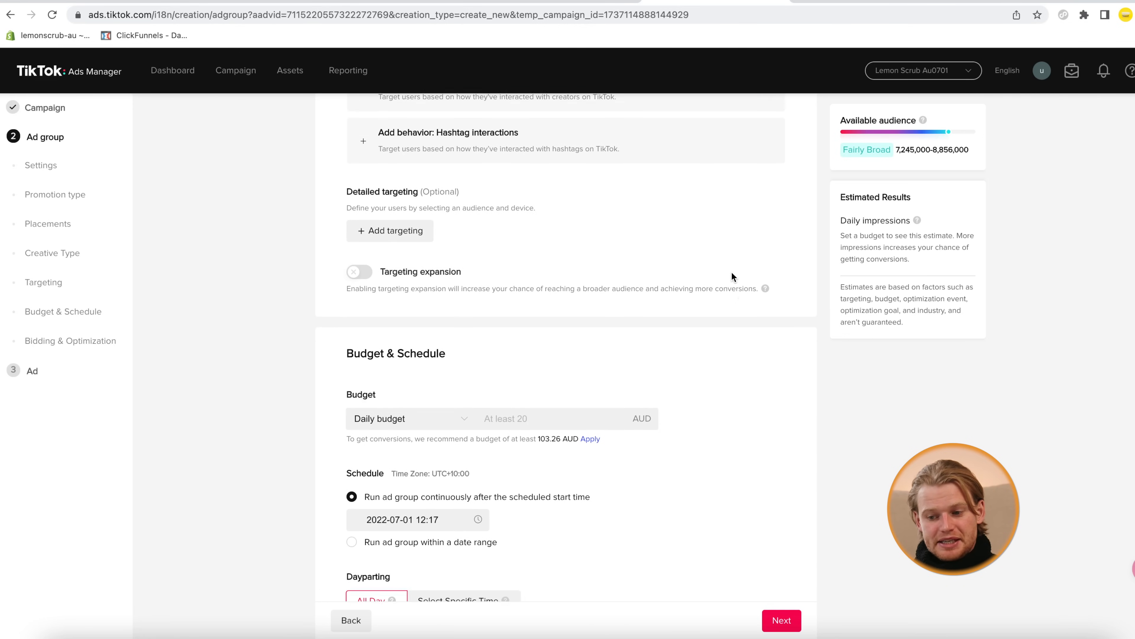
pyautogui.click(540, 382)
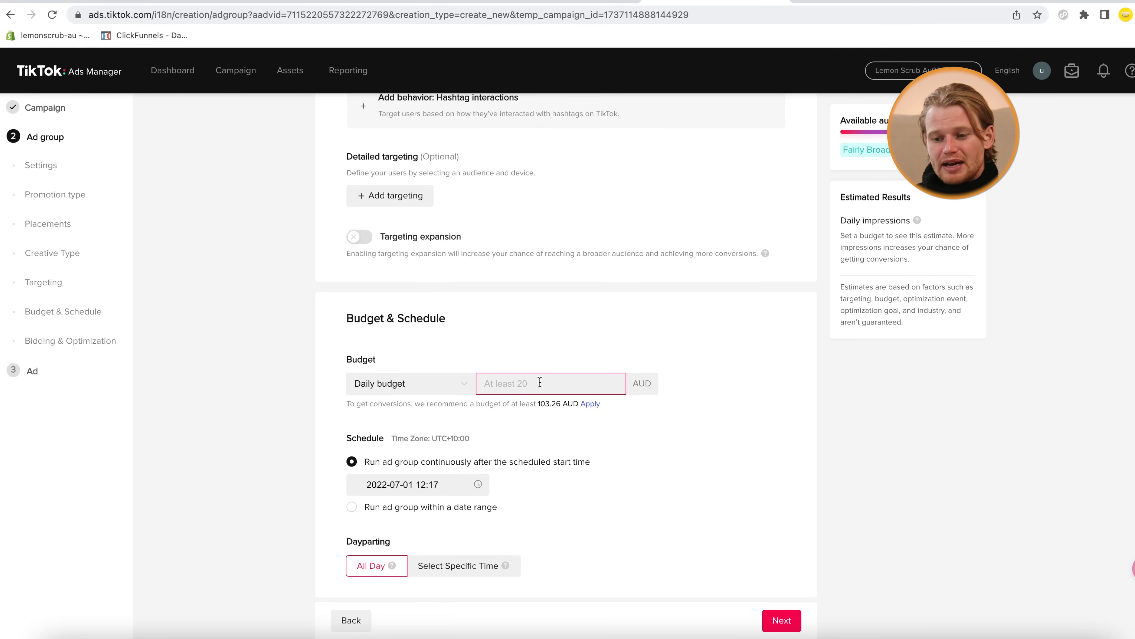
# Enter a daily budget of 50.00 AUD for the ad group
pyautogui.write('50')
pyautogui.click(807, 409)
pyautogui.scroll(-1, 654, 489)
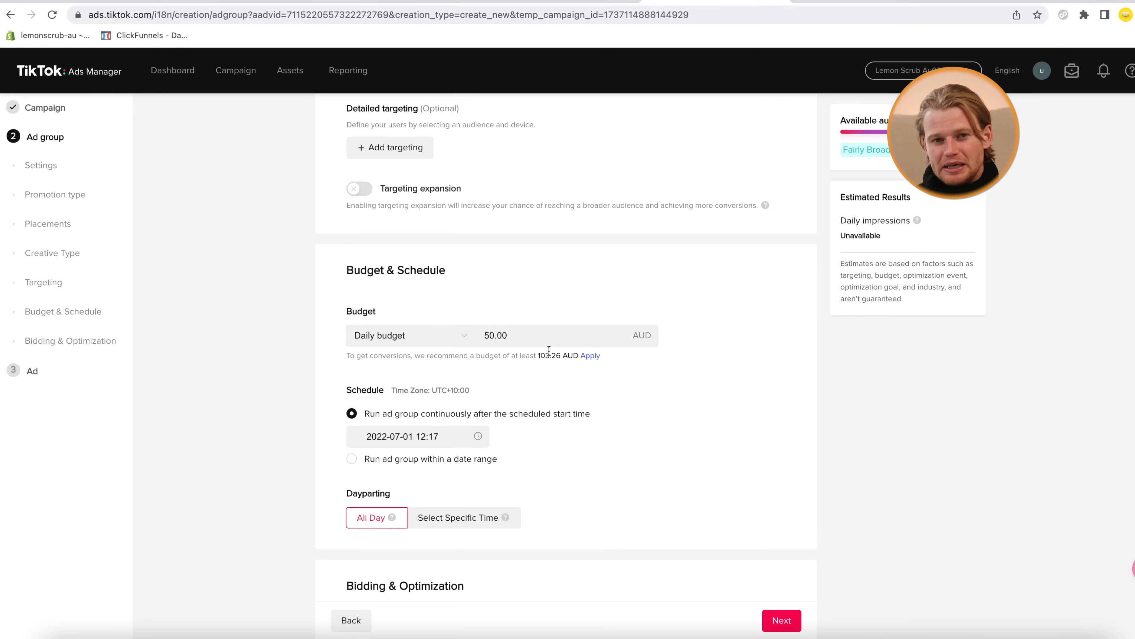
pyautogui.scroll(-6, 532, 362)
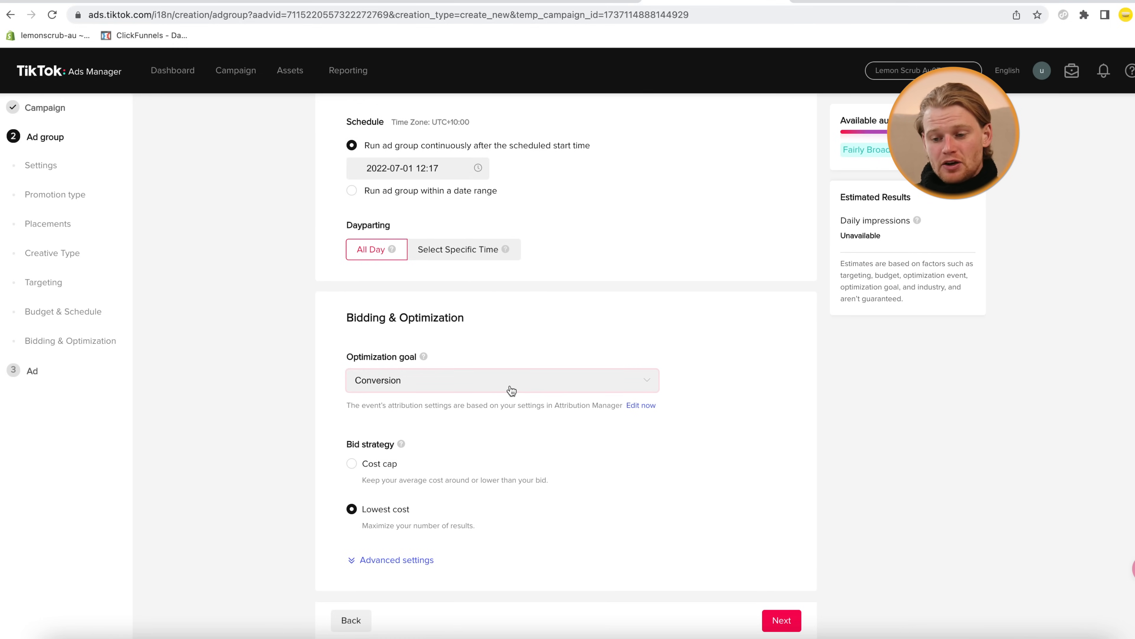
# Review the Optimization goal choices, leaving Conversion selected
pyautogui.click(512, 385)
pyautogui.click(511, 385)
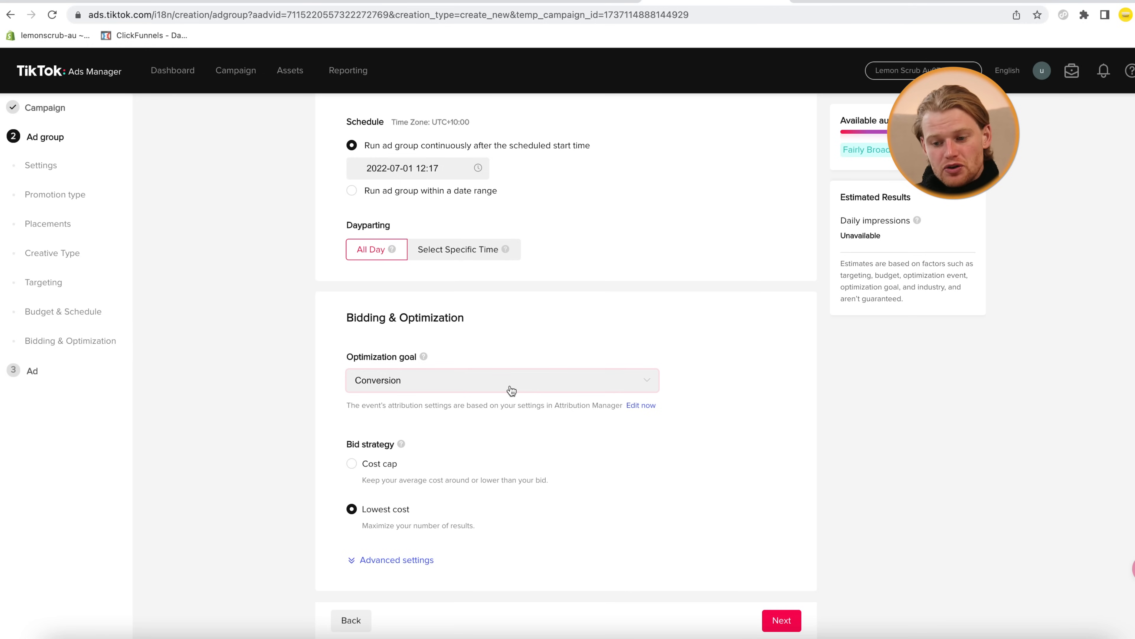
pyautogui.click(511, 385)
# Confirm Conversion goal with Lowest cost bid strategy and submit the ad group to reach the Ad step
pyautogui.moveTo(389, 429)
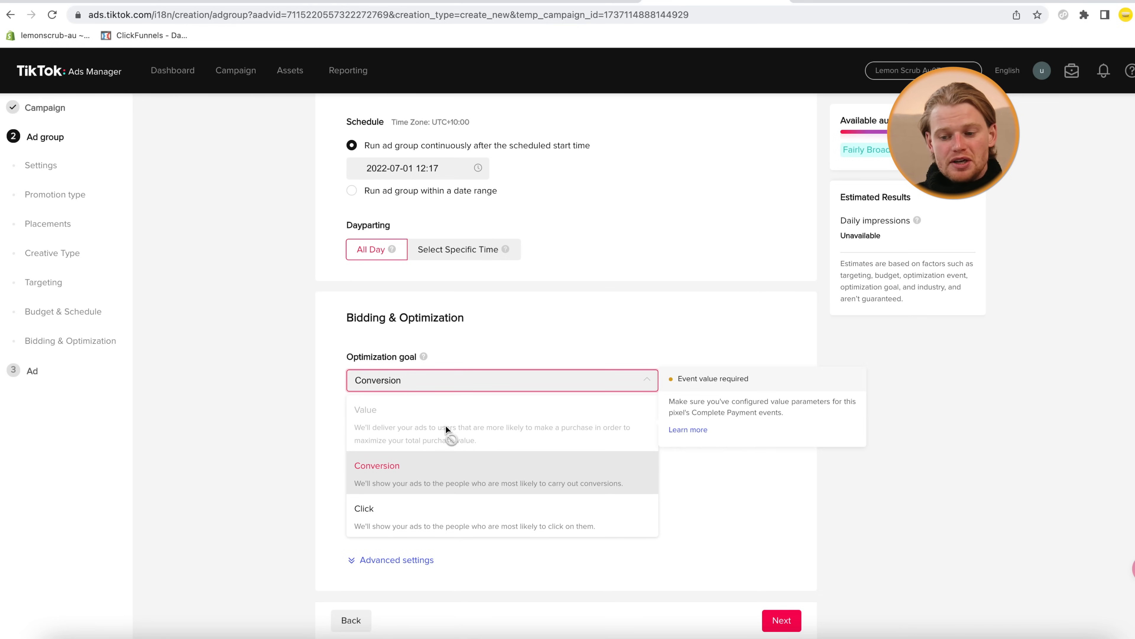
pyautogui.moveTo(467, 420)
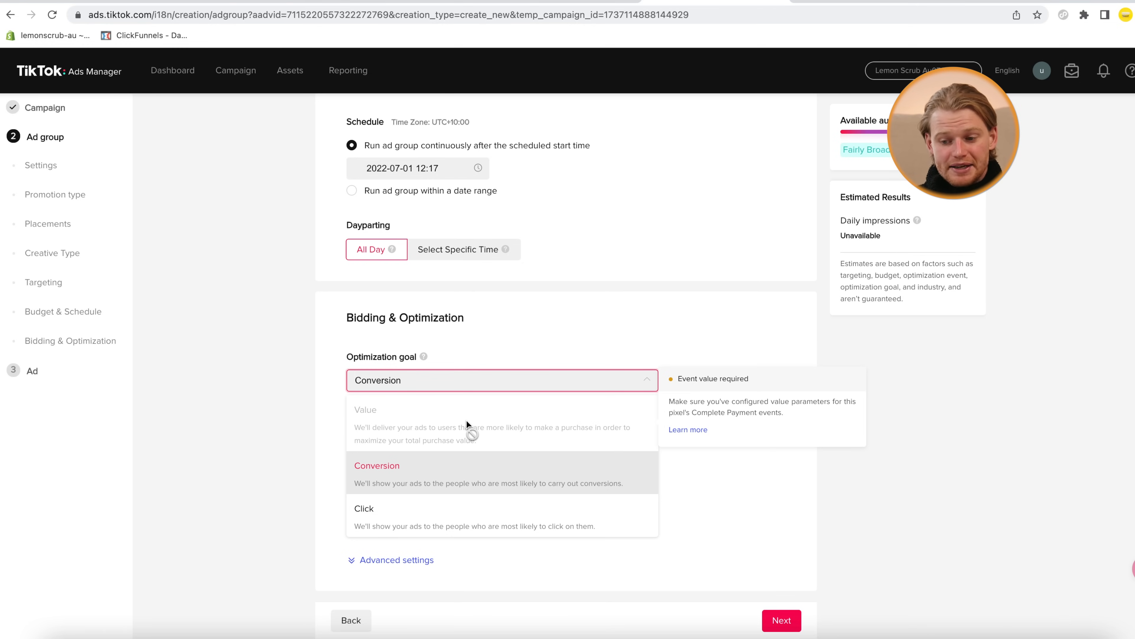
pyautogui.click(251, 487)
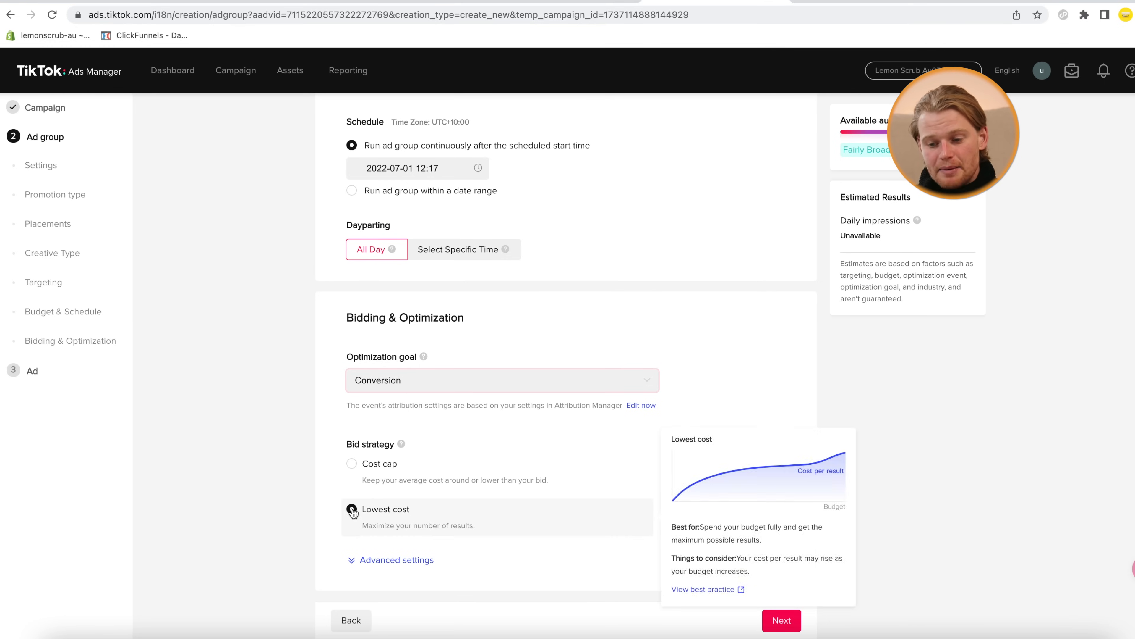
pyautogui.moveTo(373, 466)
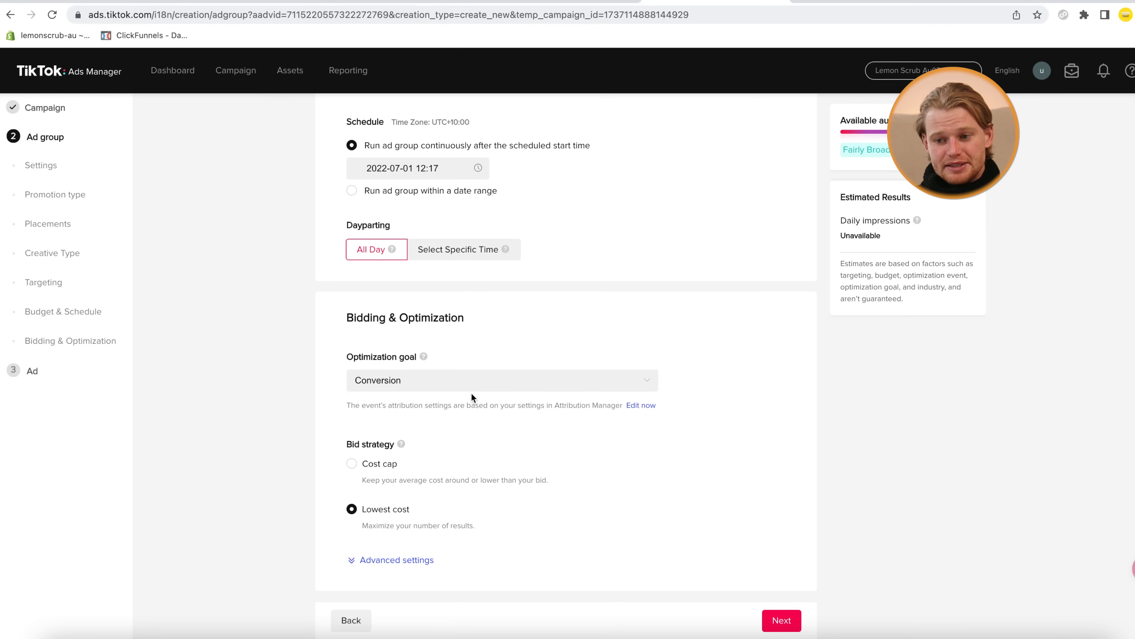
pyautogui.click(794, 623)
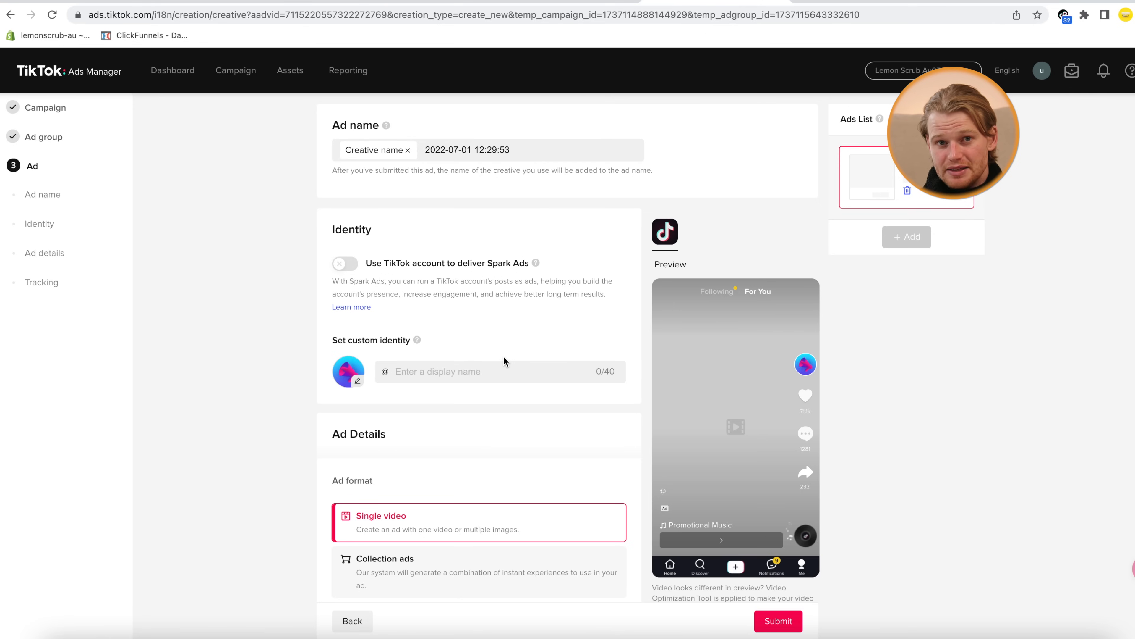
pyautogui.scroll(-2, 185, 393)
pyautogui.scroll(2, 185, 392)
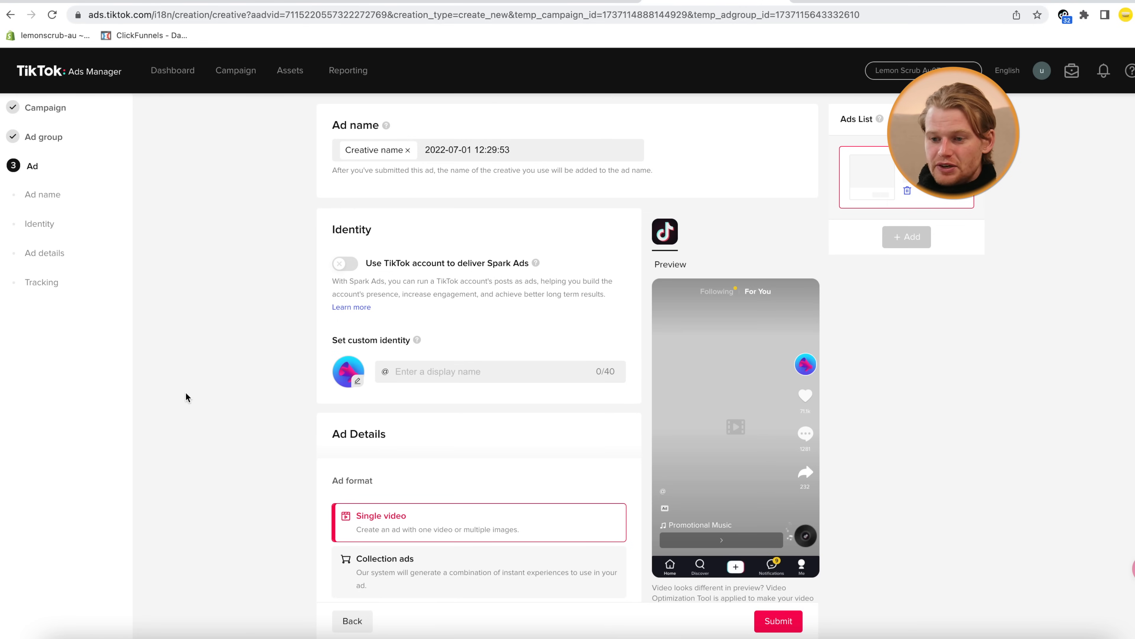
pyautogui.moveTo(581, 156); pyautogui.dragTo(419, 154)
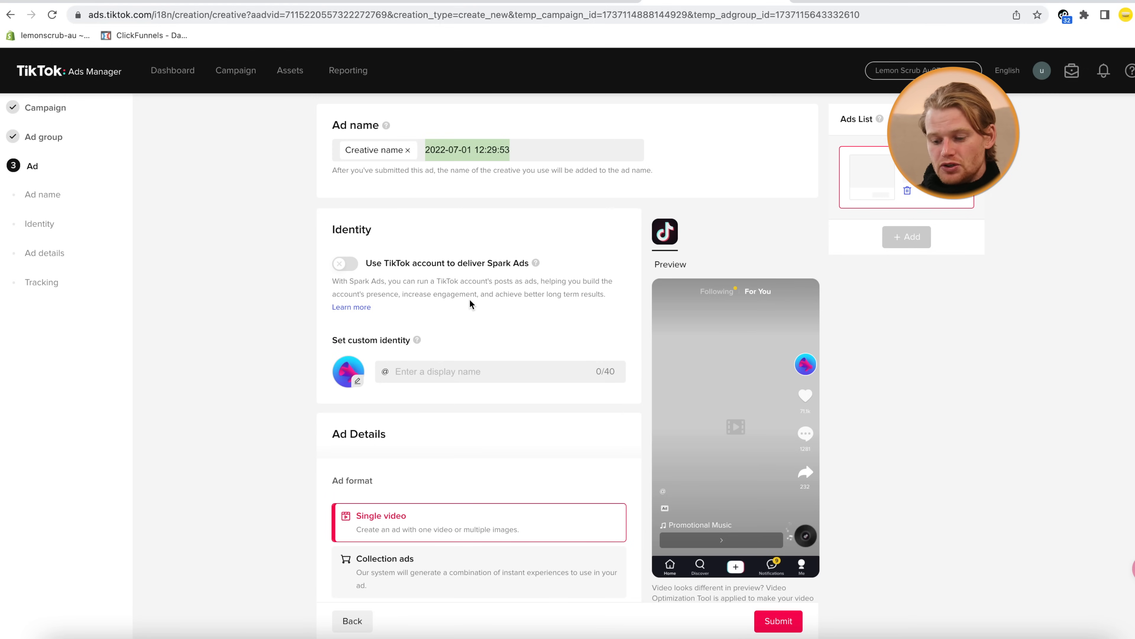
# Type 'Oven Clean 1' in place of the timestamp in the Ad name
pyautogui.write('Oven Clean')
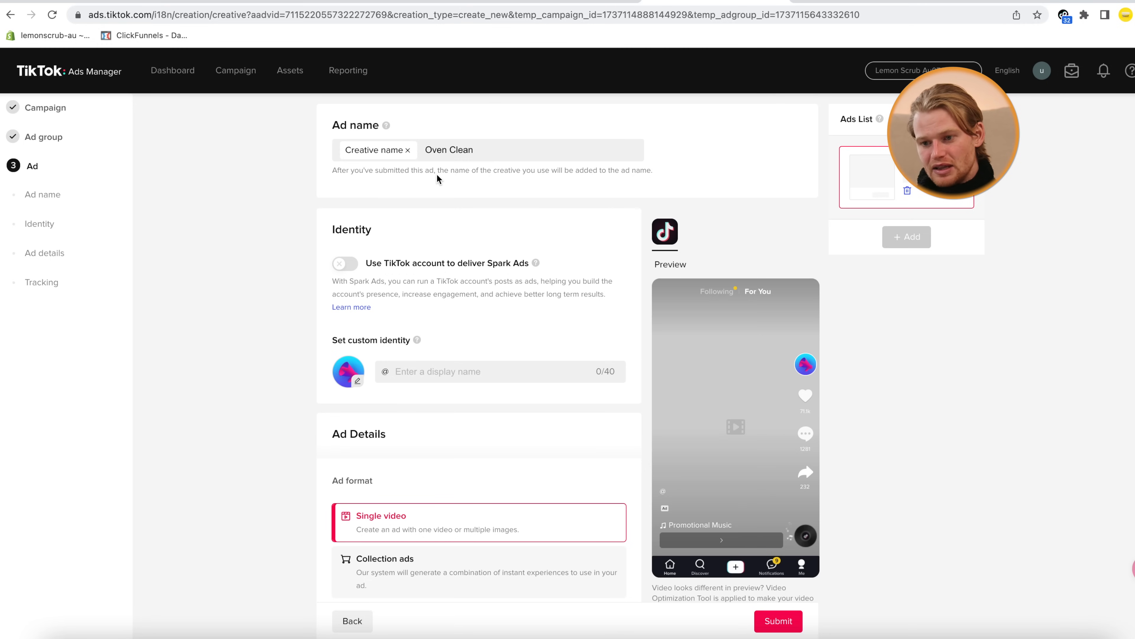
pyautogui.write('1')
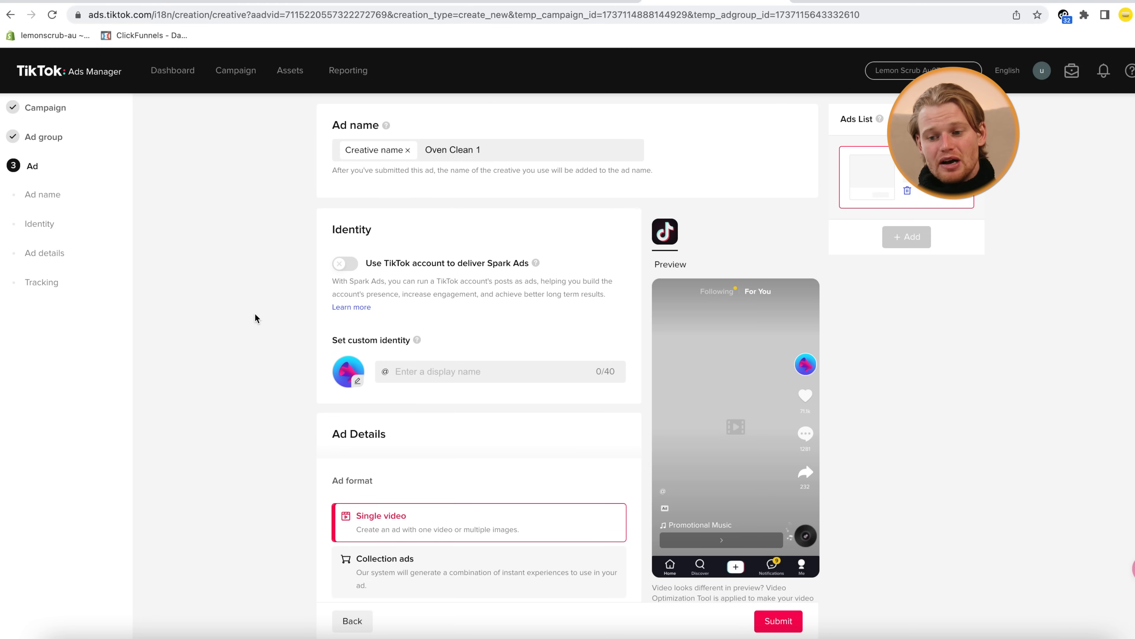
# Enter 'Lemon Scrub Australia' as the custom identity name, then remove the spaces to read LemonScrubAustralia
pyautogui.scroll(-1, 259, 313)
pyautogui.click(440, 341)
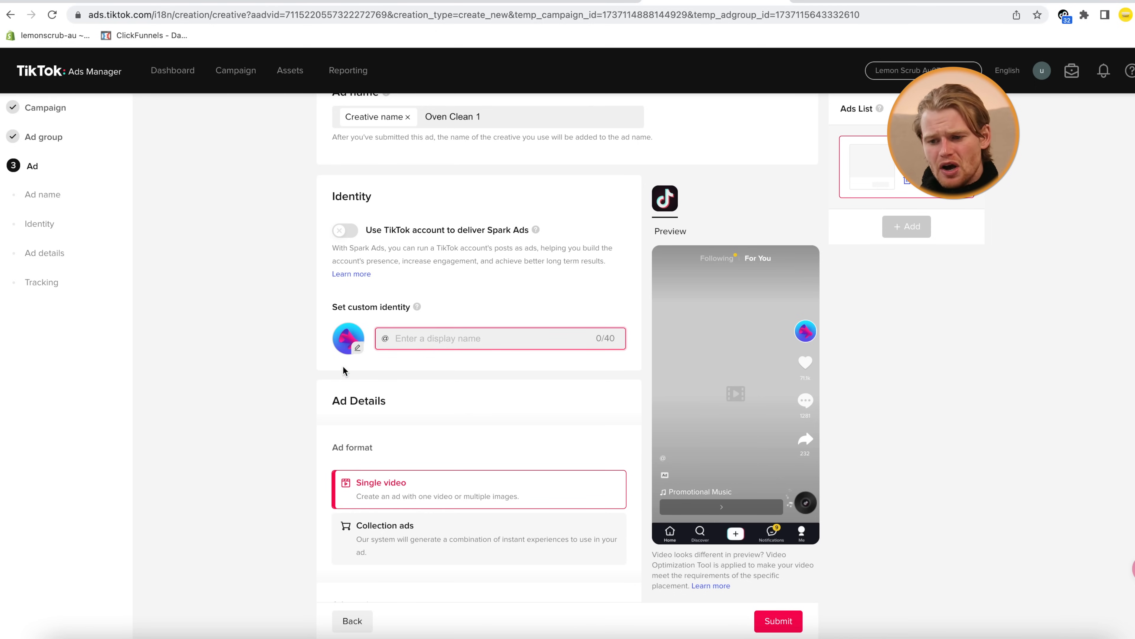
pyautogui.click(405, 330)
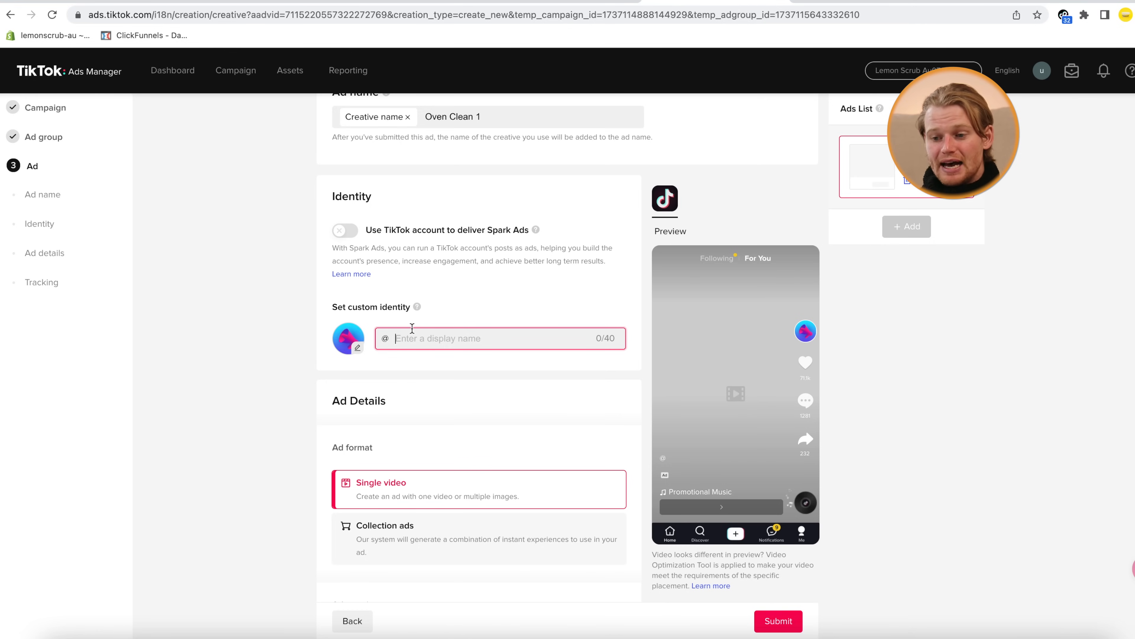
pyautogui.scroll(1, 477, 301)
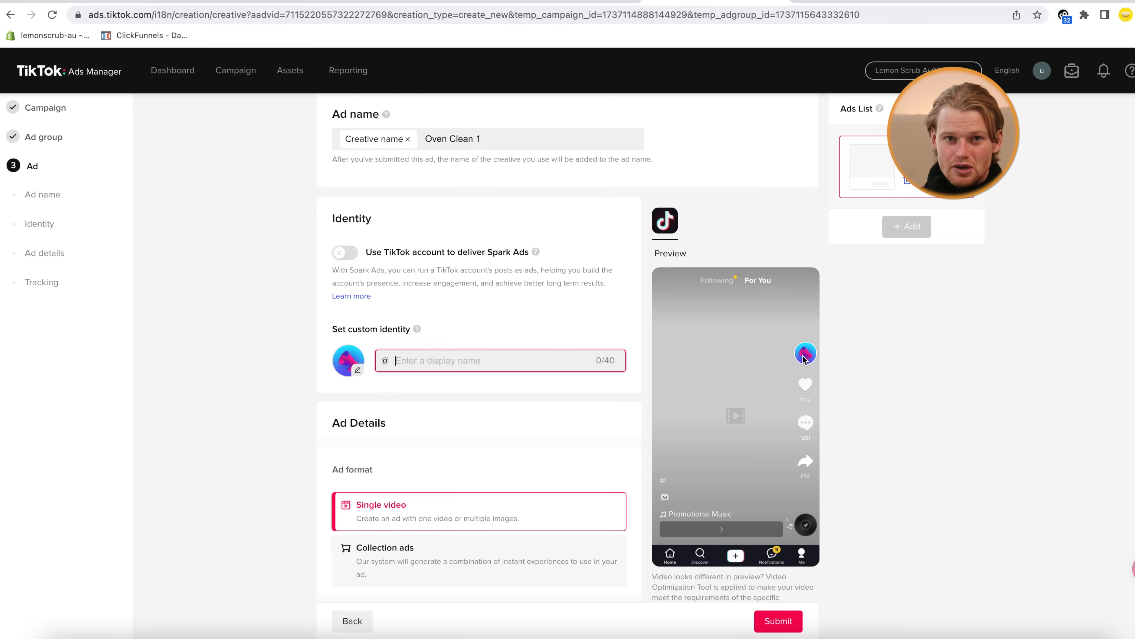
pyautogui.write('Lemon Scrub Australi')
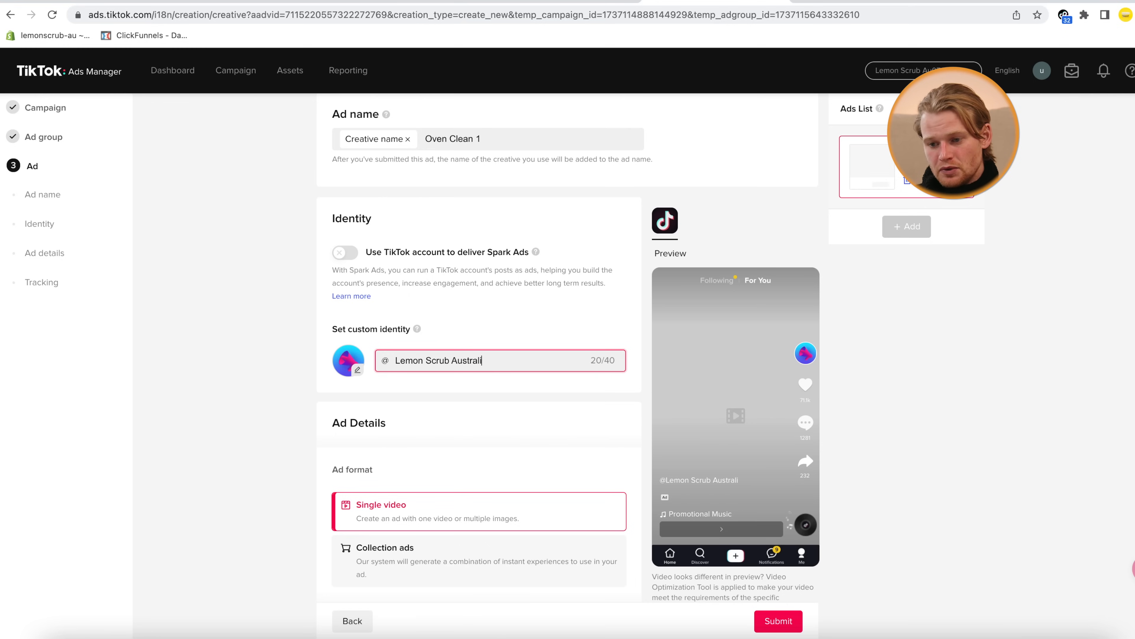
pyautogui.click(452, 360)
pyautogui.press('BackSpace')
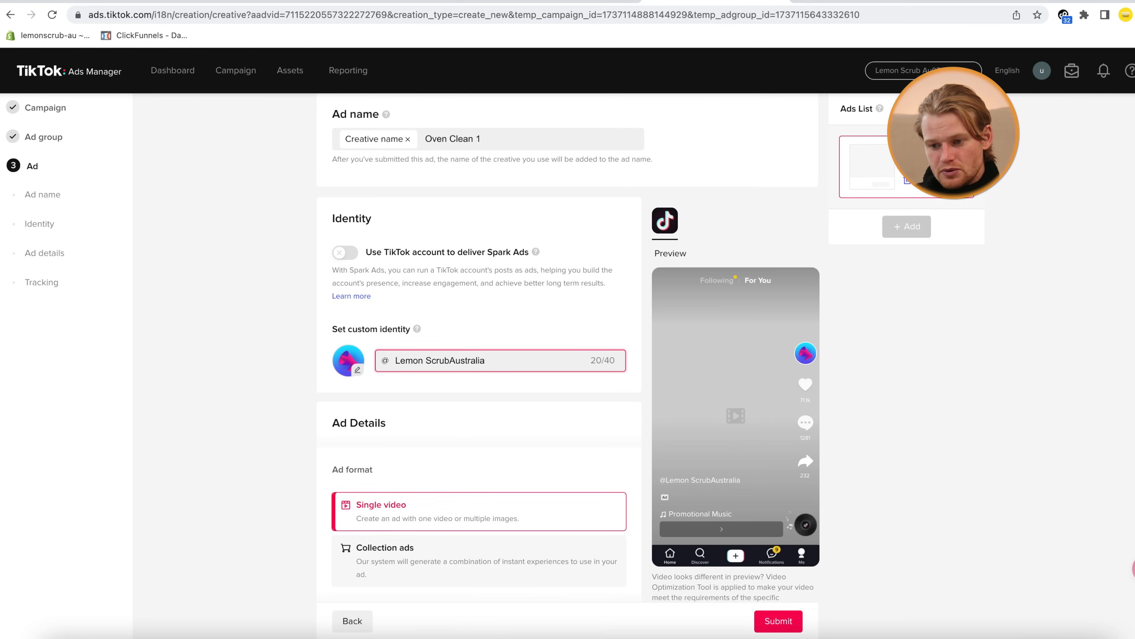
pyautogui.click(427, 360)
pyautogui.press('BackSpace')
pyautogui.click(259, 510)
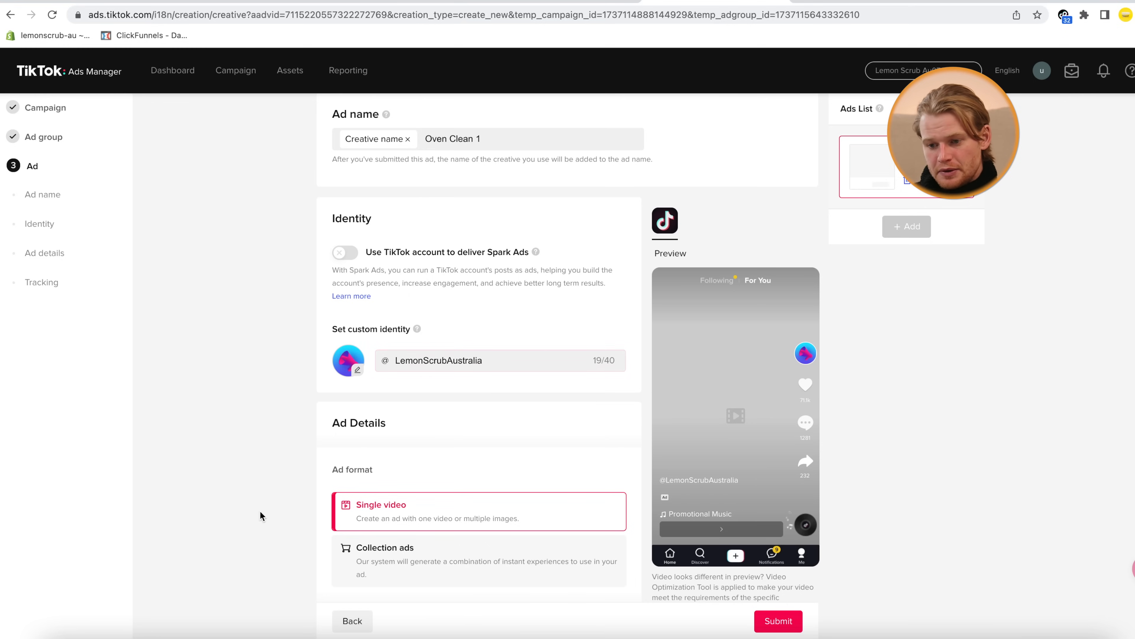
pyautogui.scroll(-1, 264, 510)
# Upload the cleaning mp4 clip as the ad's video creative
pyautogui.scroll(-6, 263, 504)
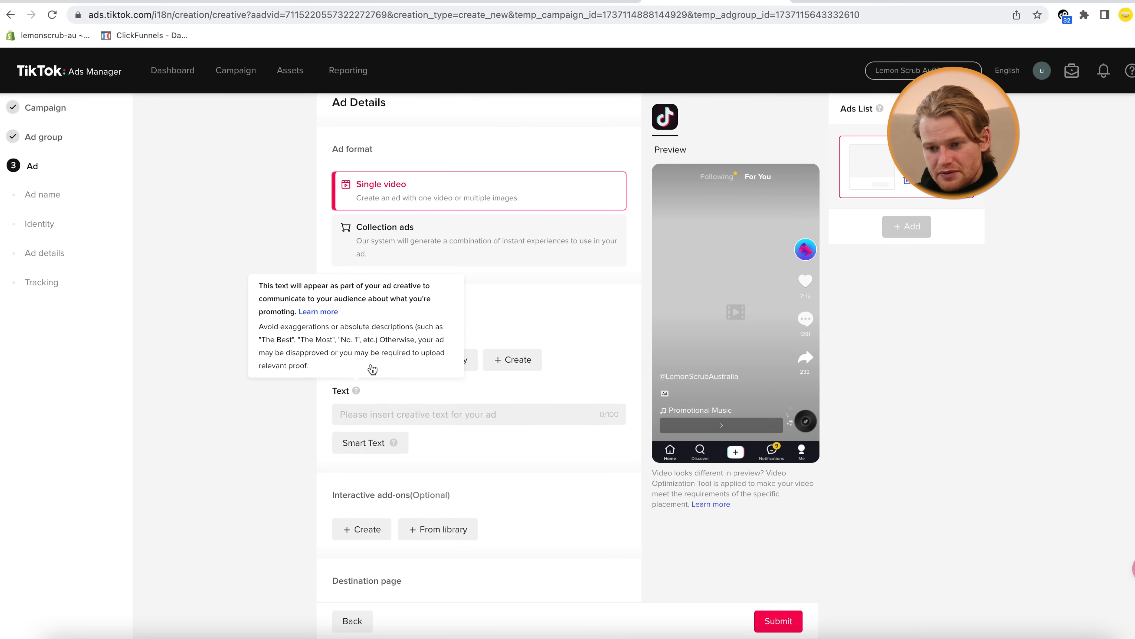
pyautogui.click(365, 360)
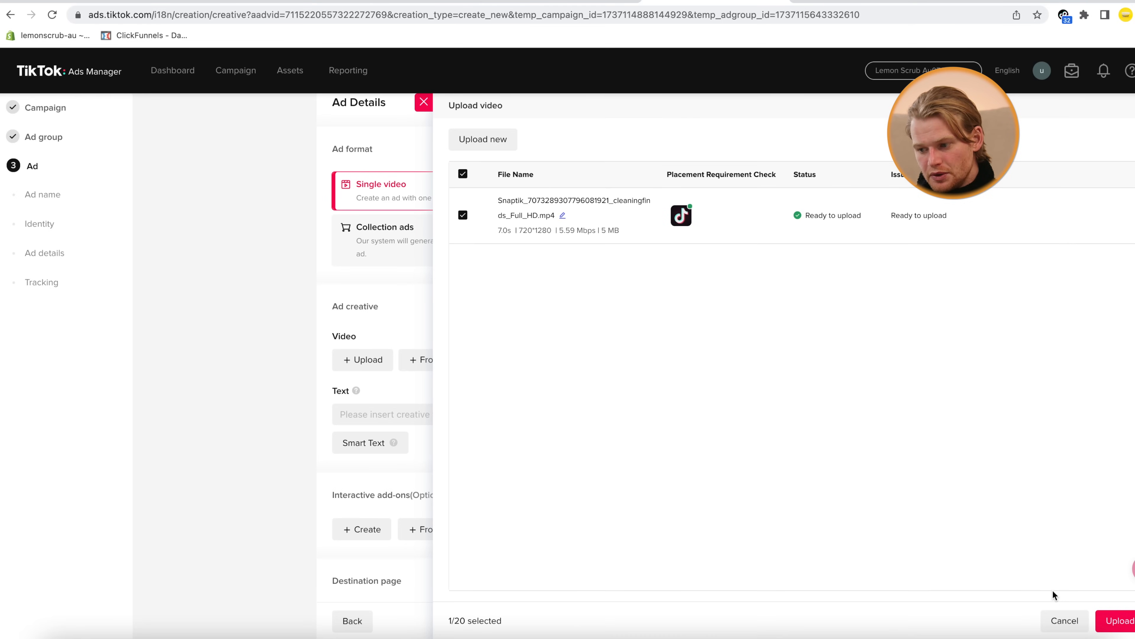
pyautogui.click(1114, 622)
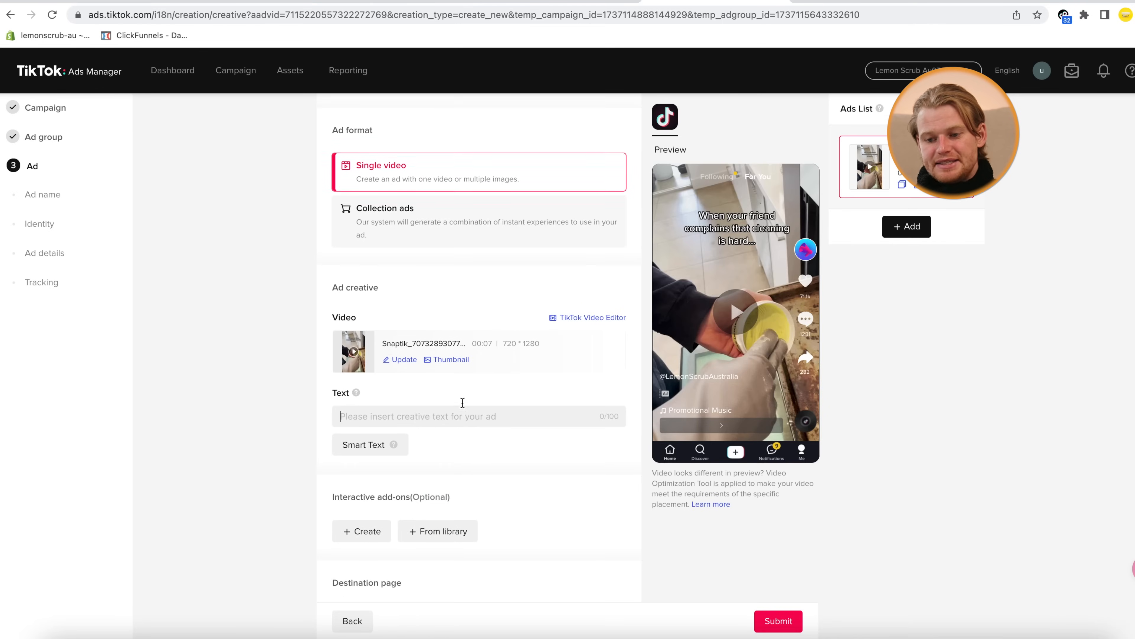
pyautogui.scroll(-3, 462, 401)
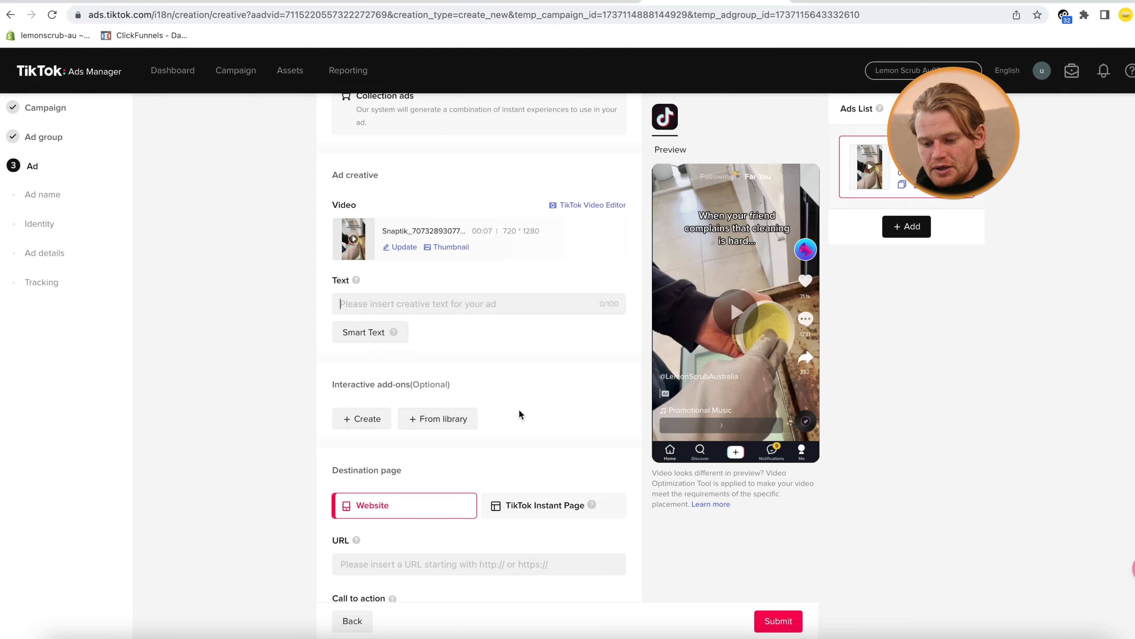
# Replace the drafted lemon scrub ad text with 'On Sale Now'
pyautogui.write('this lemon scrub cleaner is awesome and fun and')
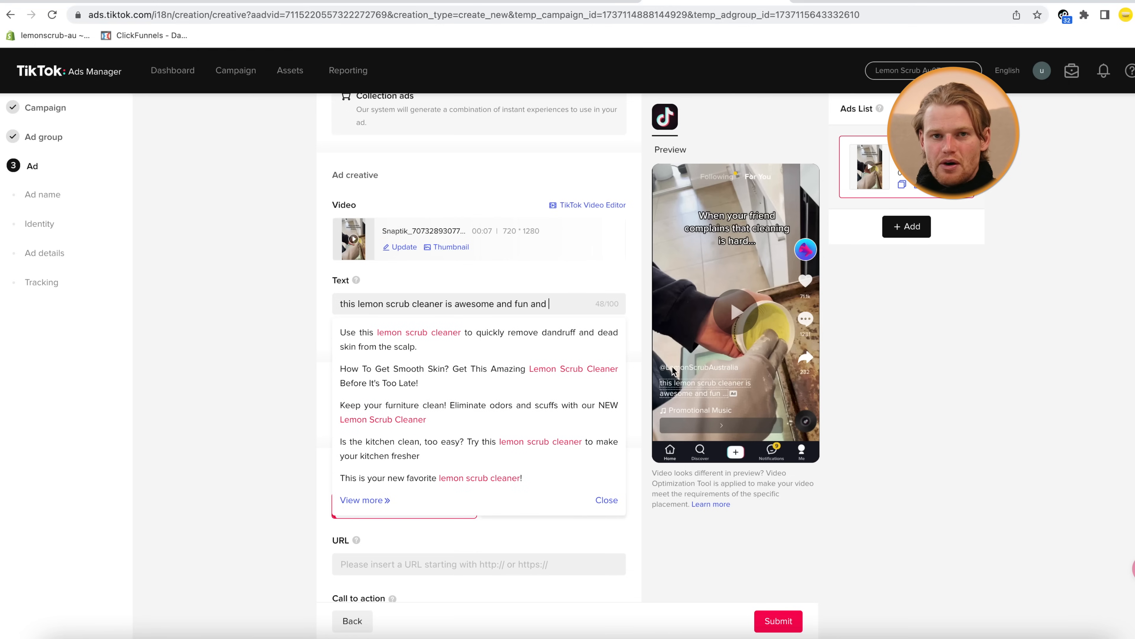
pyautogui.hotkey('ctrl', 'a')
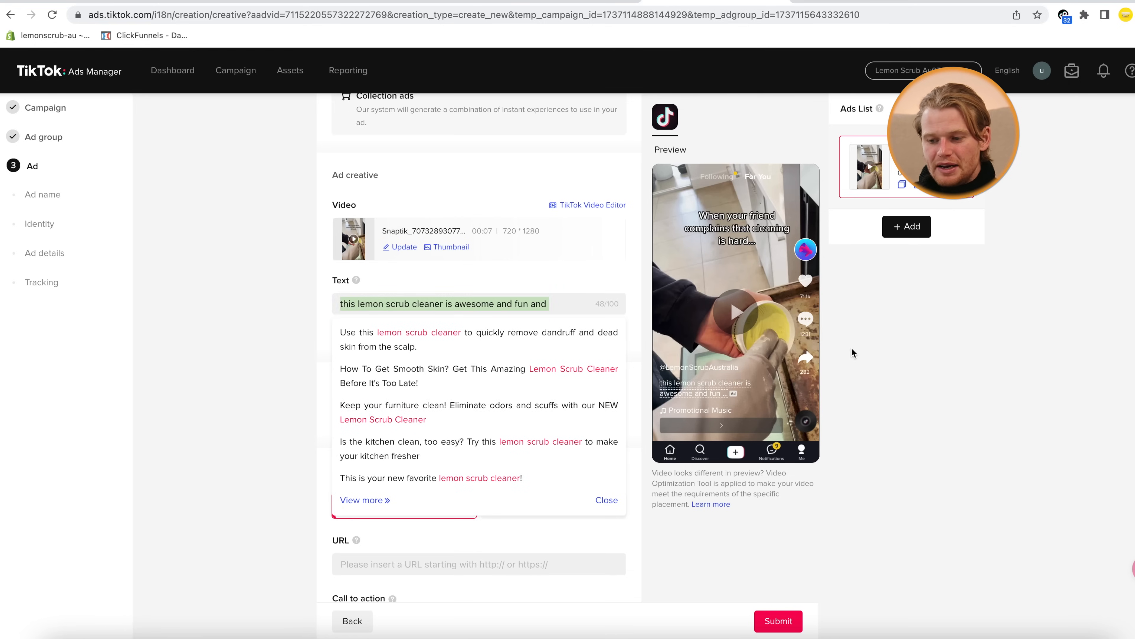
pyautogui.write('On Sale ')
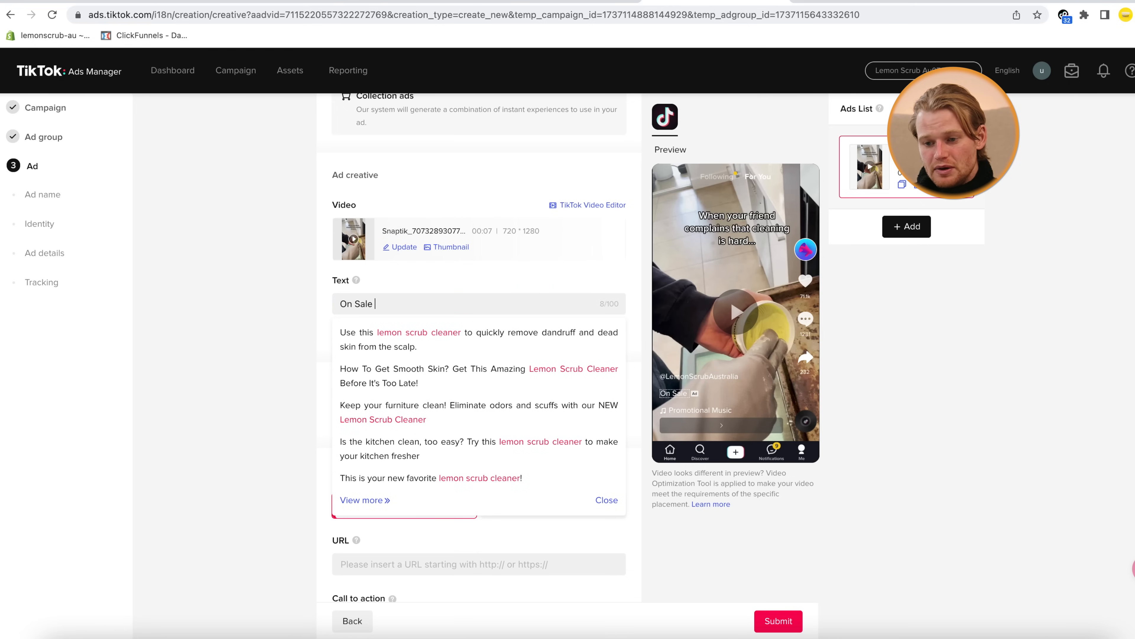
pyautogui.write('Now')
pyautogui.click(226, 393)
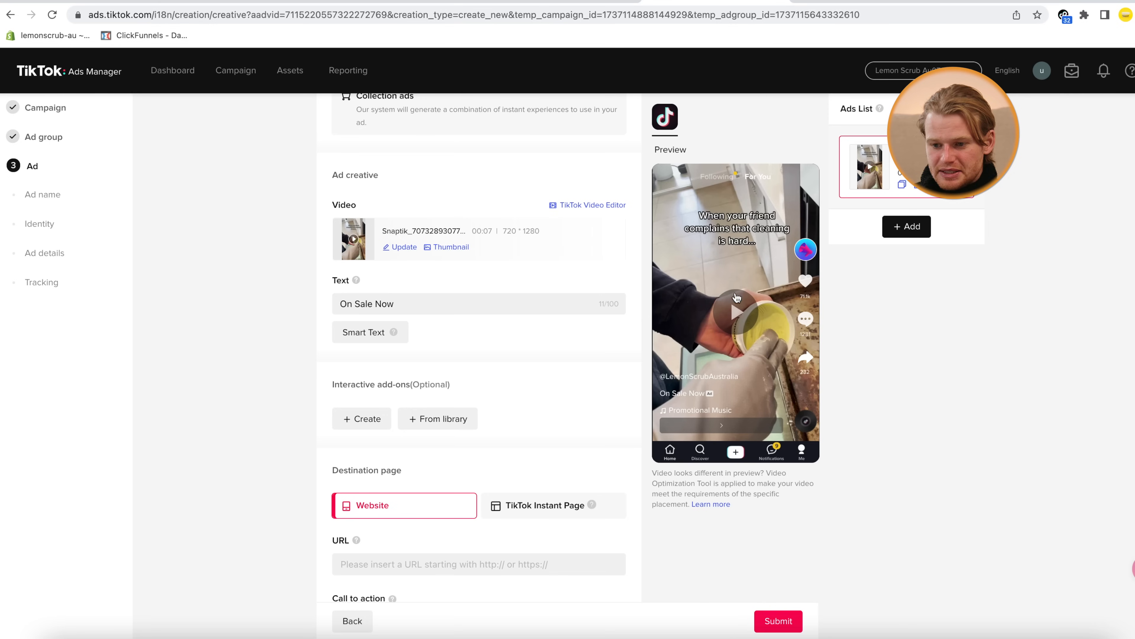
pyautogui.scroll(-3, 533, 431)
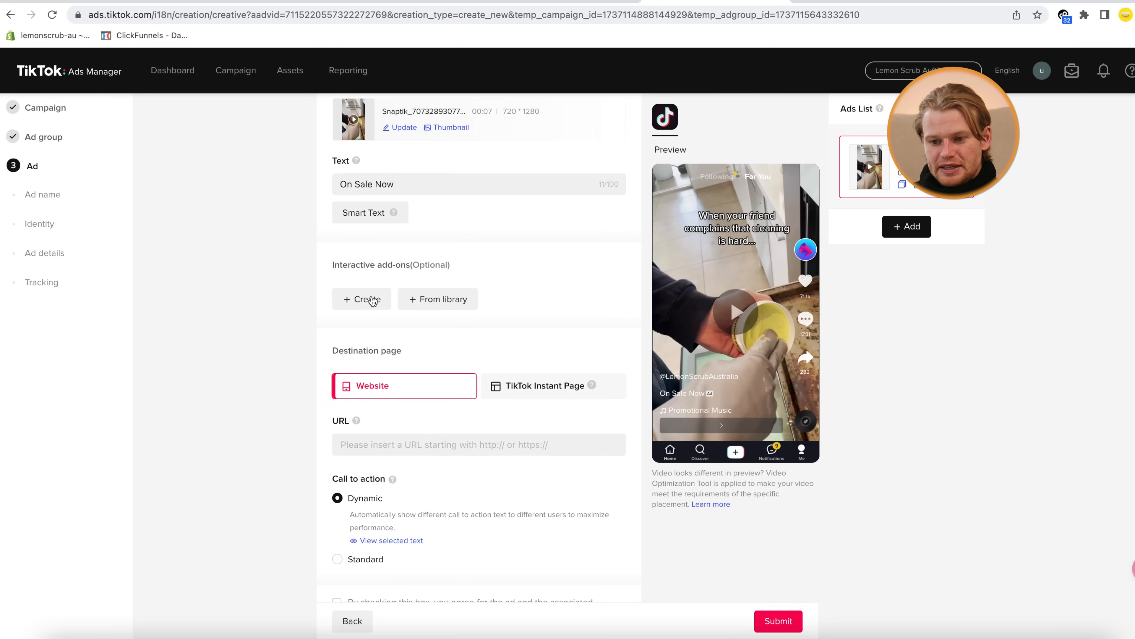
pyautogui.scroll(-2, 385, 274)
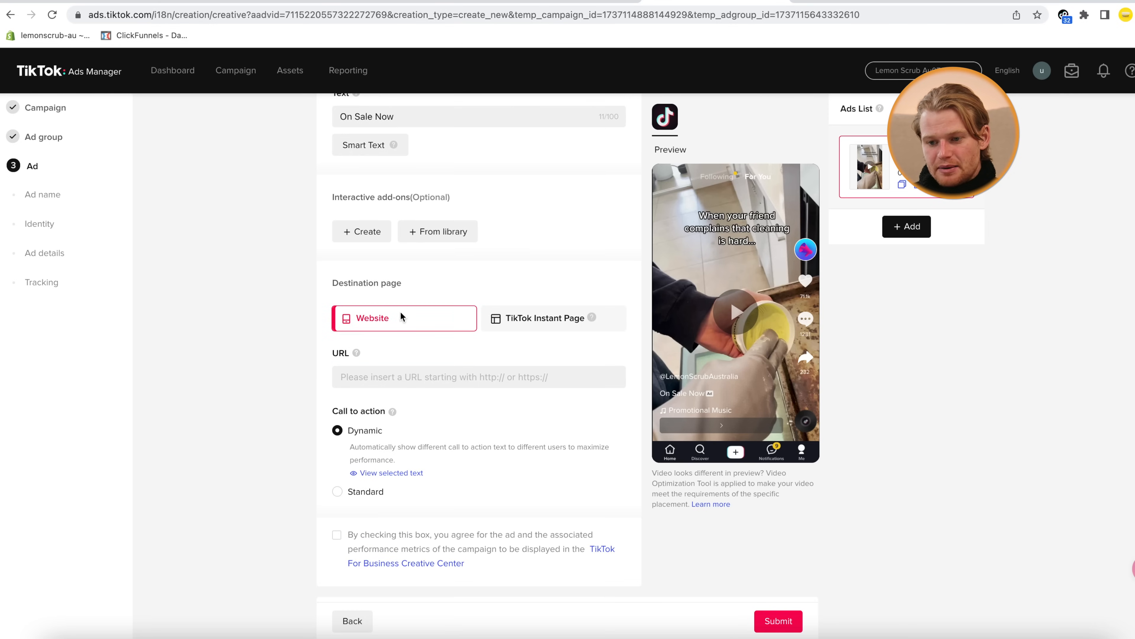
pyautogui.scroll(-1, 405, 340)
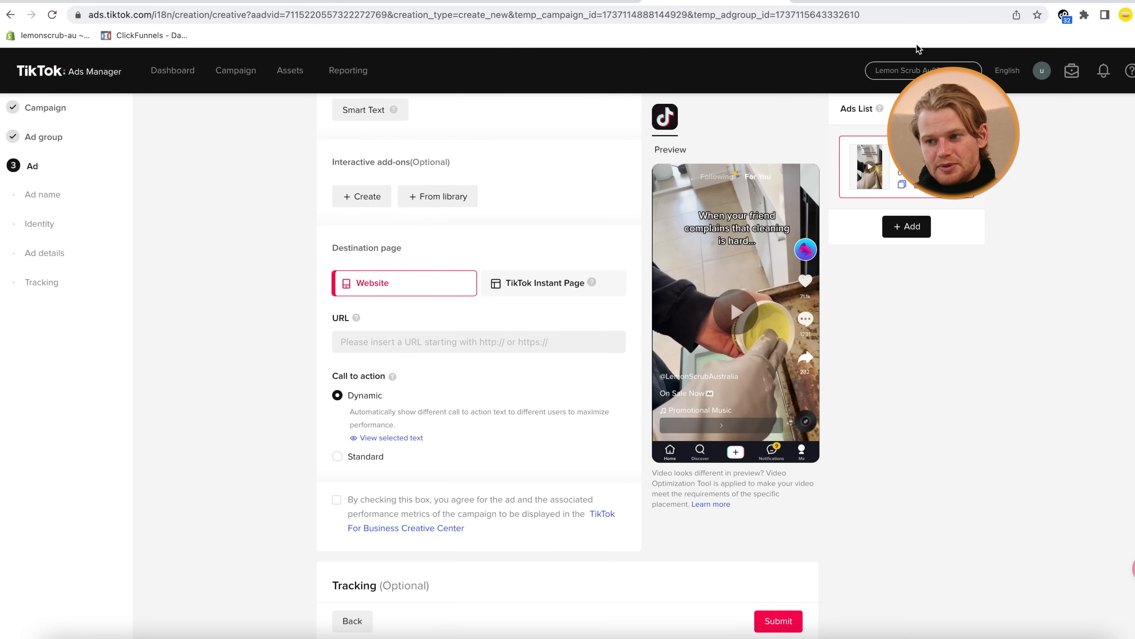
pyautogui.click(872, 8)
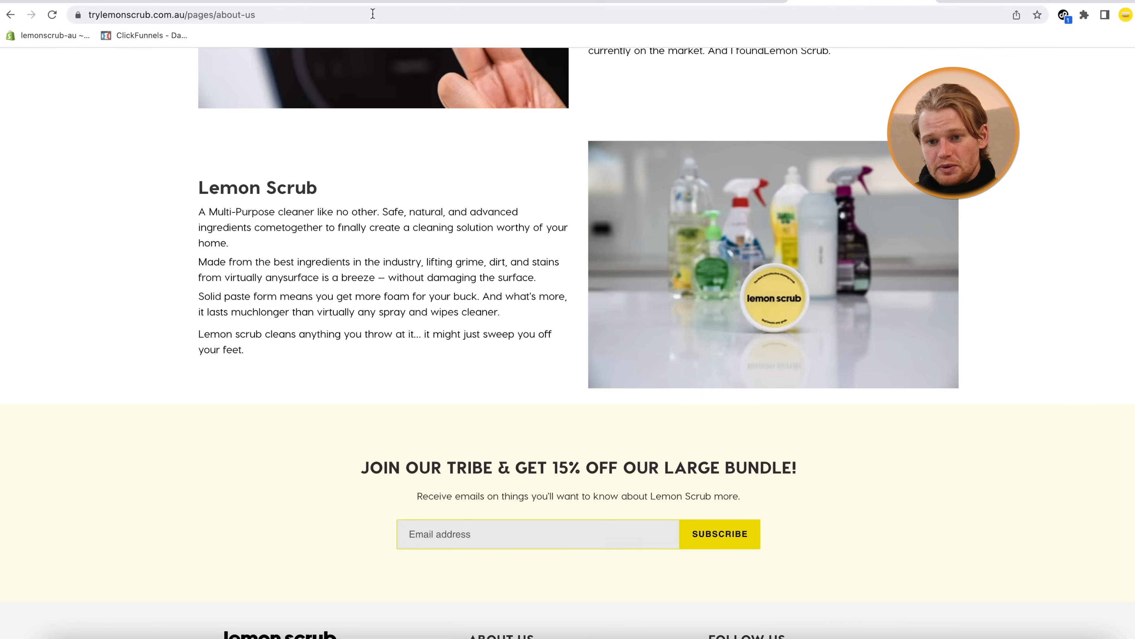
pyautogui.click(147, 16)
pyautogui.click(154, 17)
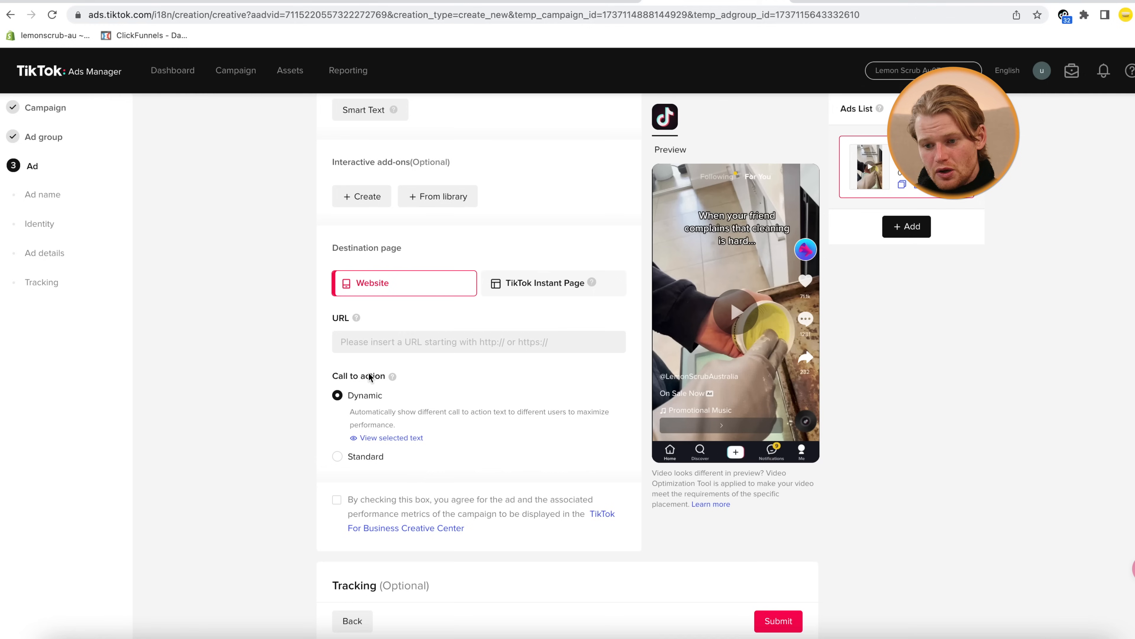
pyautogui.click(396, 339)
pyautogui.write('https://www.trylemonscrub.com.au/')
pyautogui.click(219, 418)
# Agree to Creative Center display and submit the finished ad
pyautogui.scroll(-2, 313, 425)
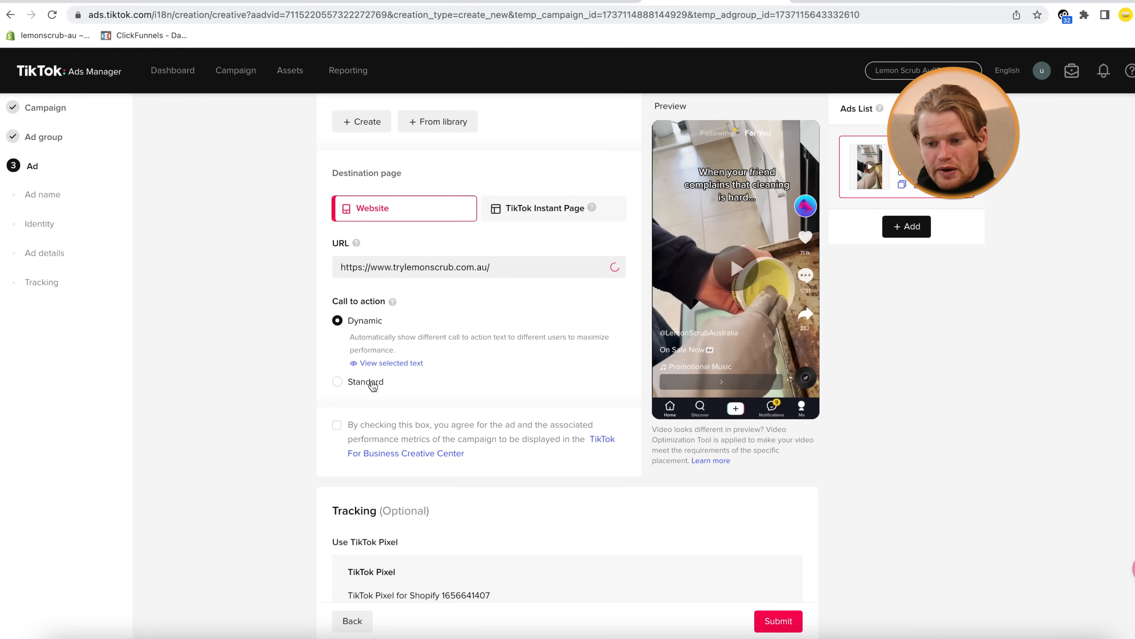
pyautogui.scroll(-5, 286, 384)
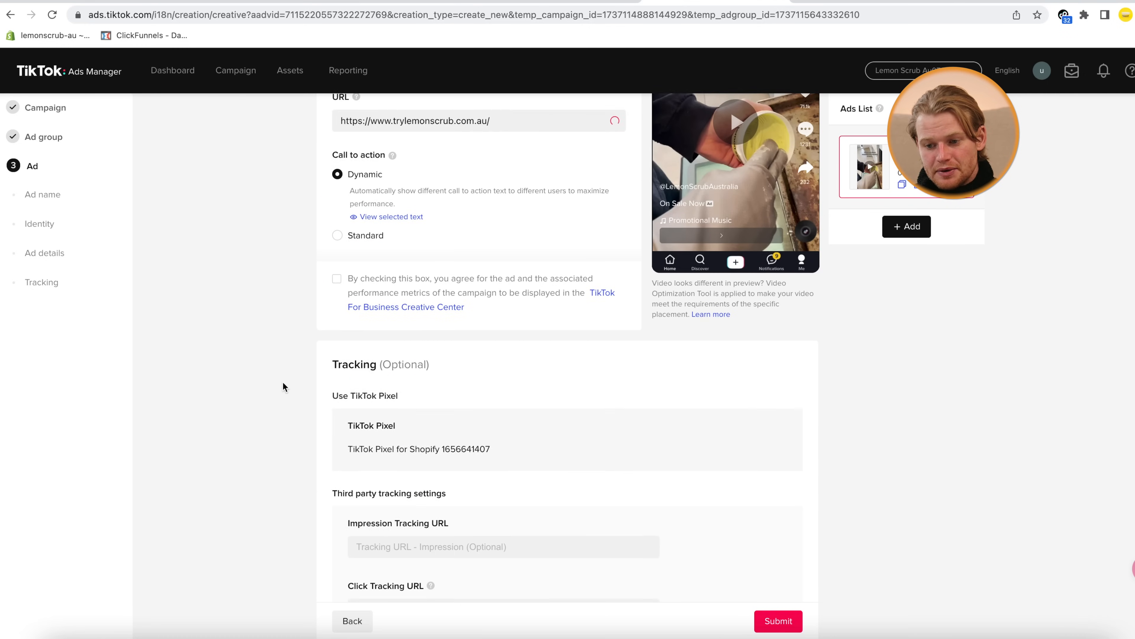
pyautogui.click(336, 223)
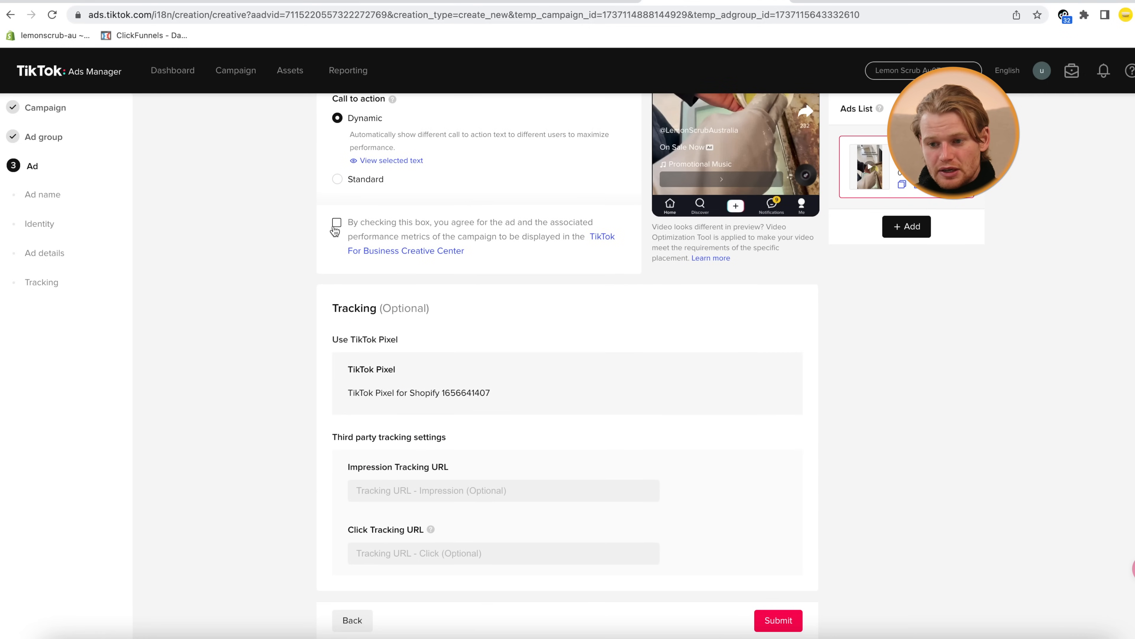
pyautogui.scroll(-1, 224, 349)
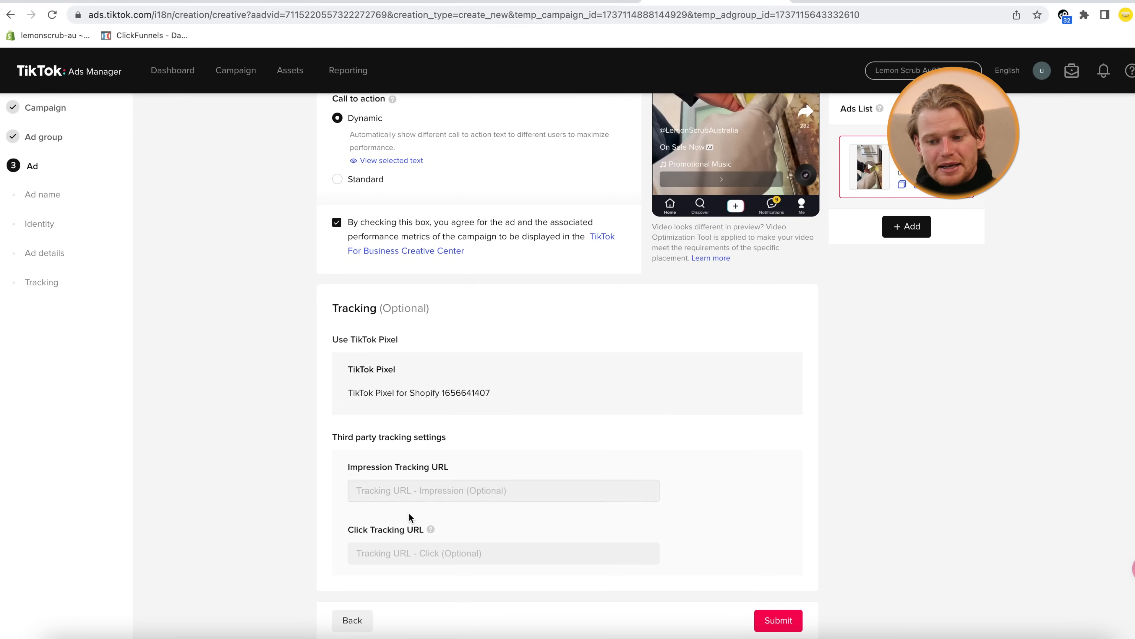
pyautogui.click(430, 503)
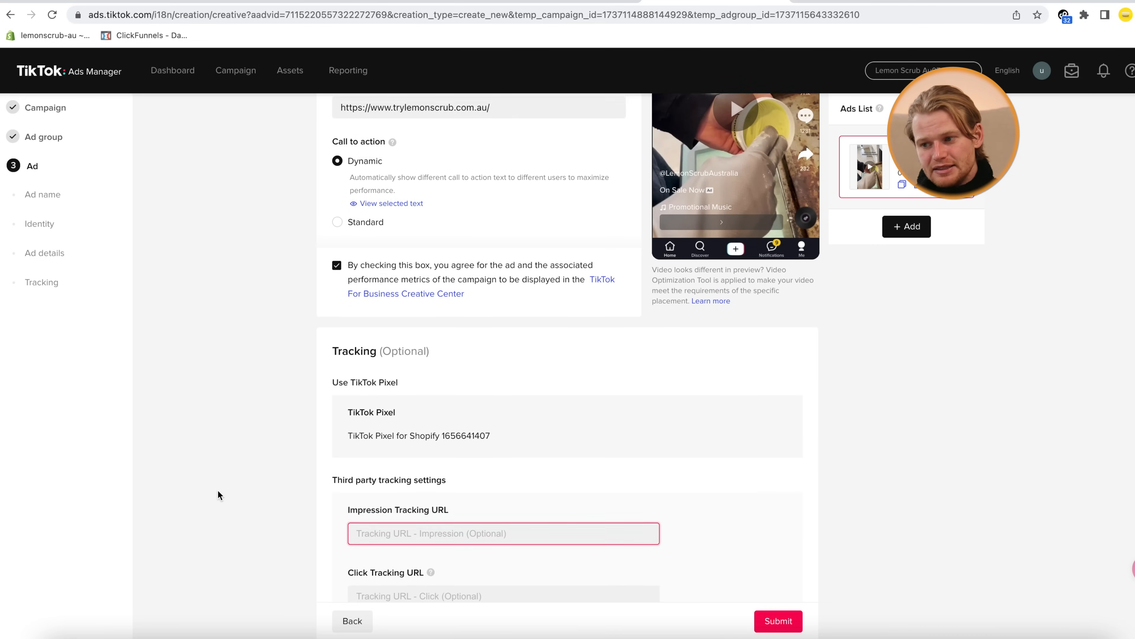
pyautogui.click(778, 620)
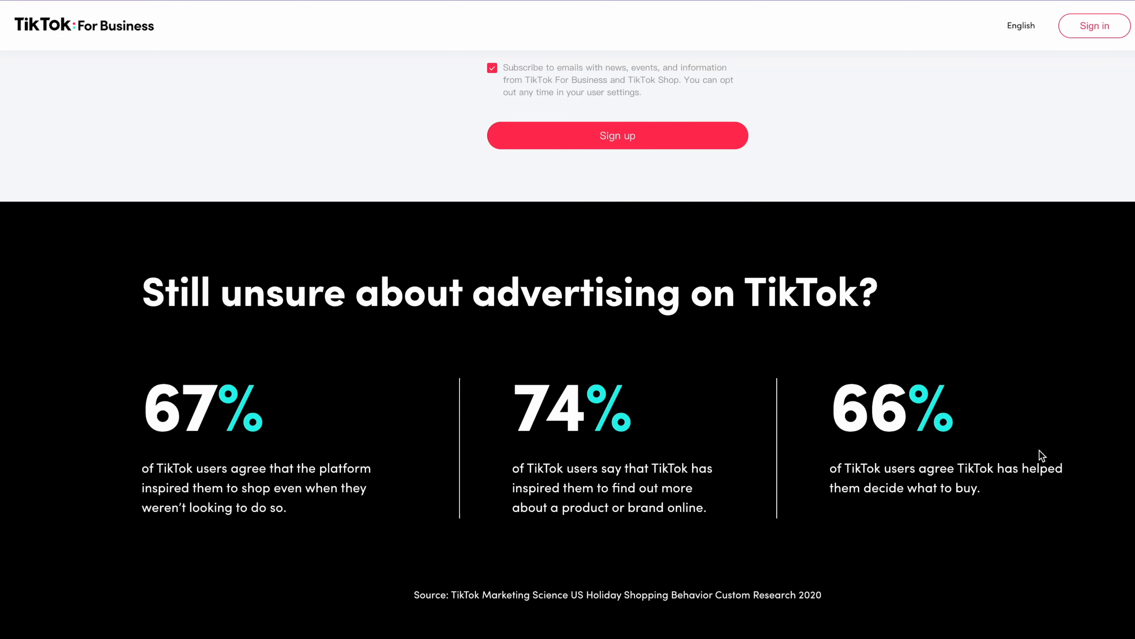
# Go to the page footer and follow the Contact Us link for advertising enquiries
pyautogui.scroll(-20, 1042, 454)
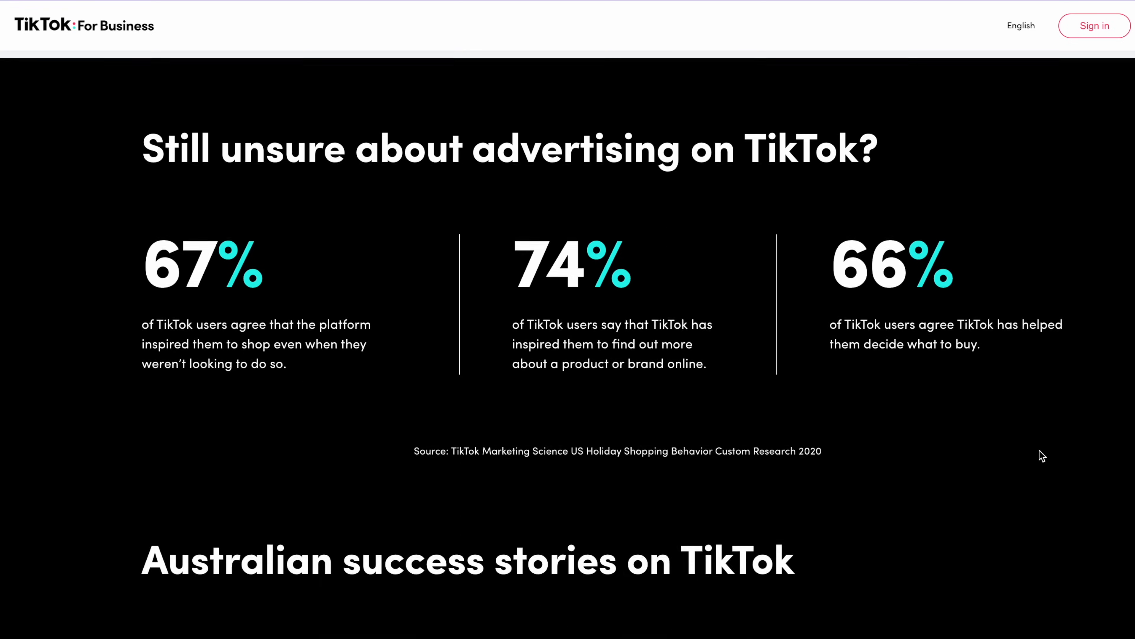
pyautogui.scroll(-5, 1041, 454)
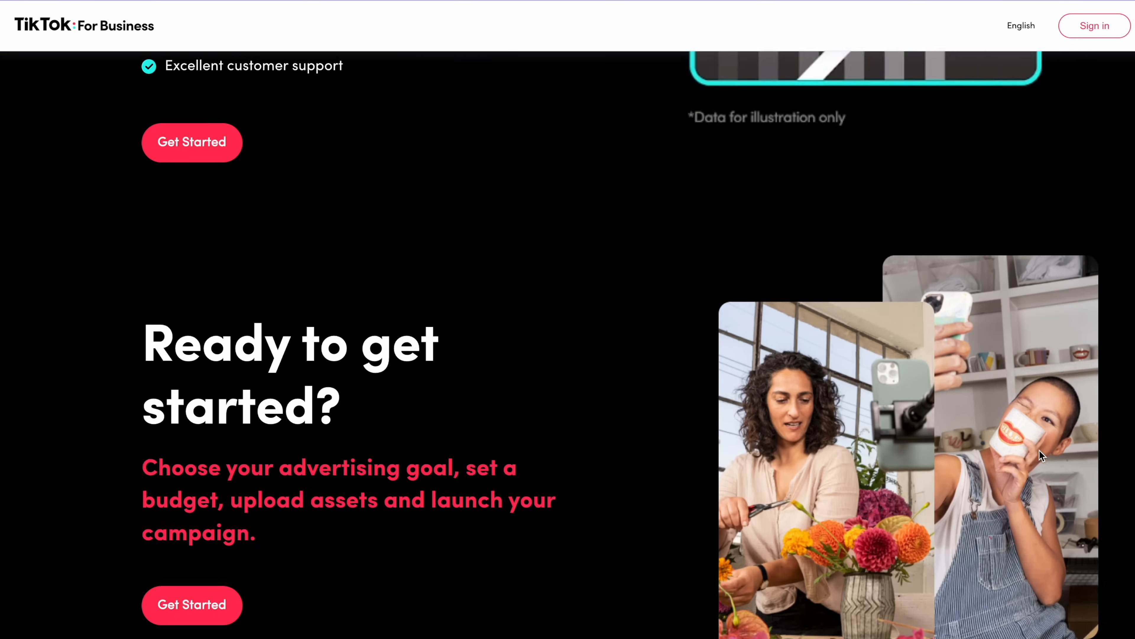
pyautogui.click(901, 622)
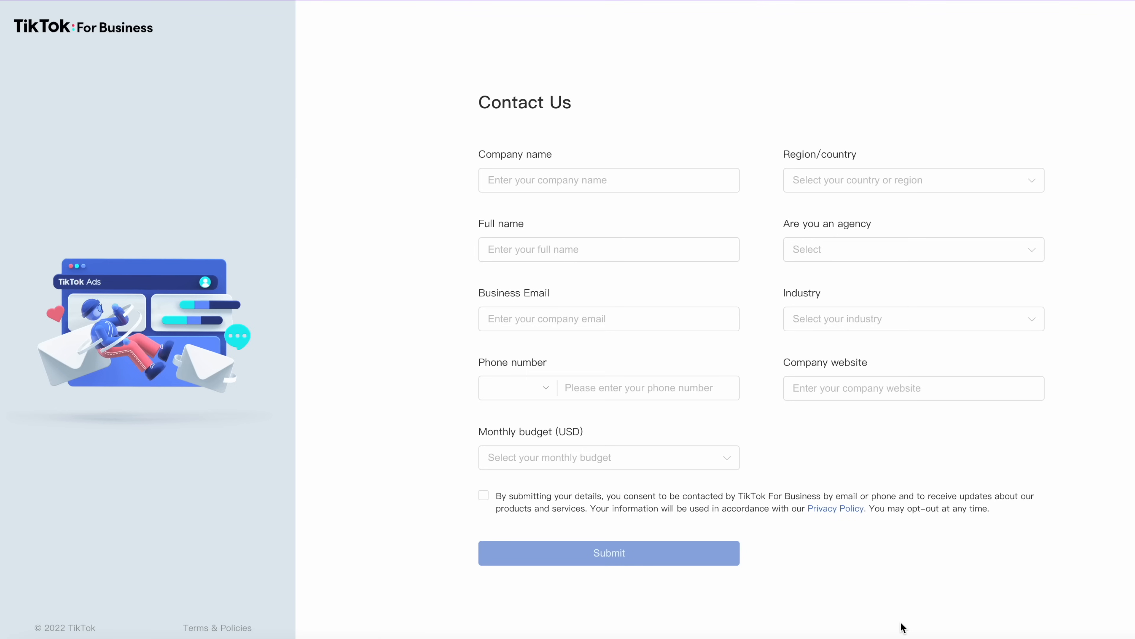
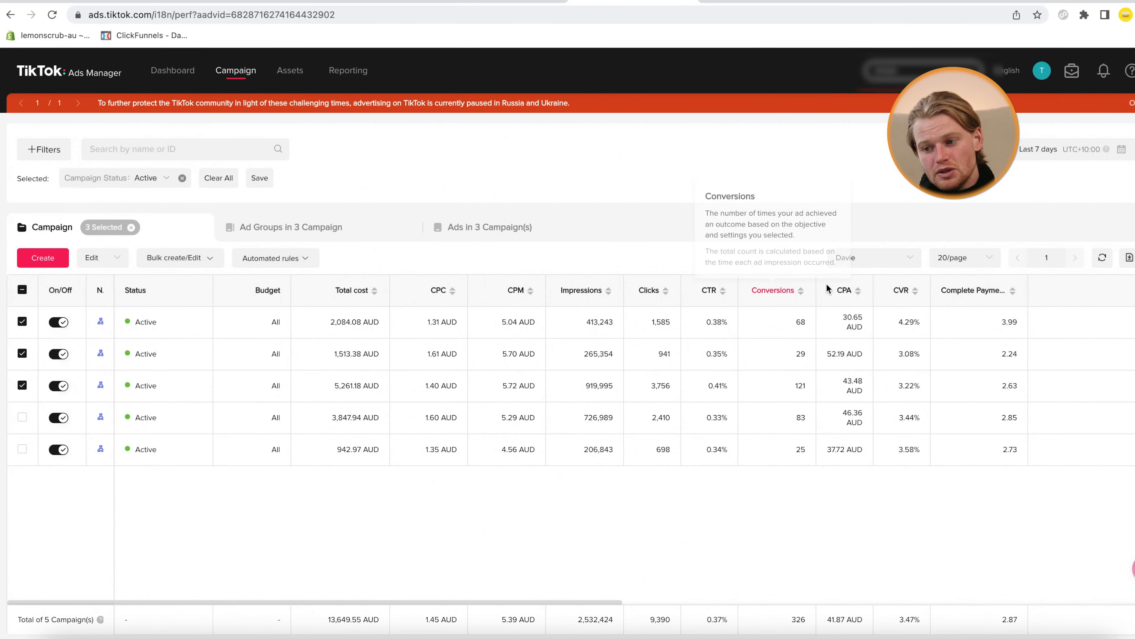
# Bring up the CVR and Complete Payment ROAS column header details in the active campaigns table
pyautogui.moveTo(903, 296)
pyautogui.moveTo(965, 294)
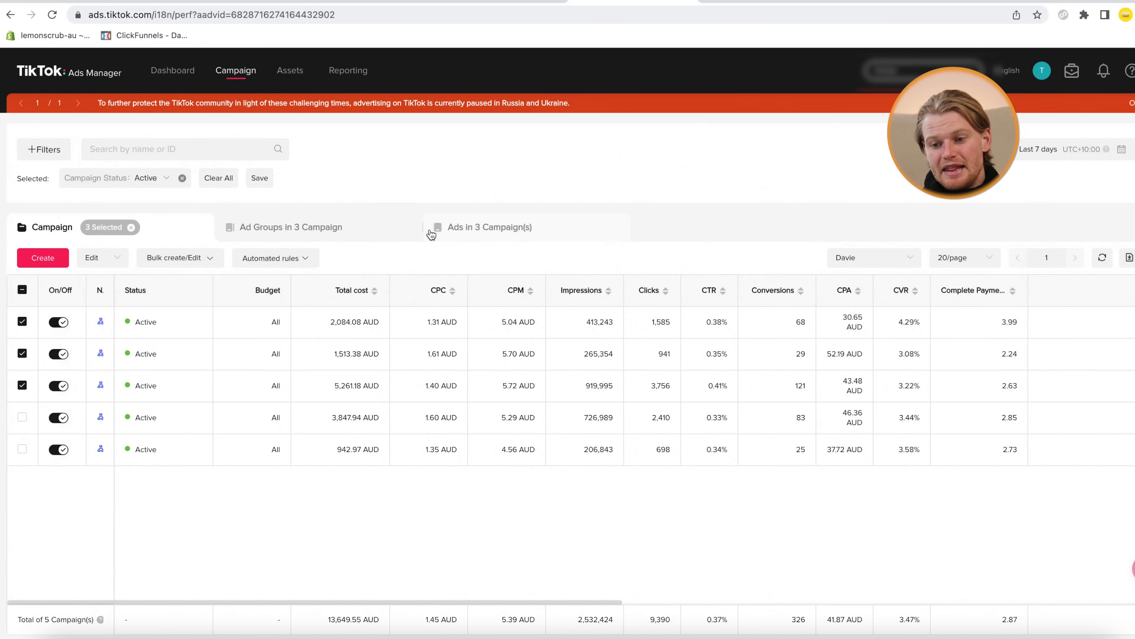
# Show the three campaigns' 15 ad groups out to the ROAS columns, briefly marking row two's 3.52 payment ROAS
pyautogui.click(305, 228)
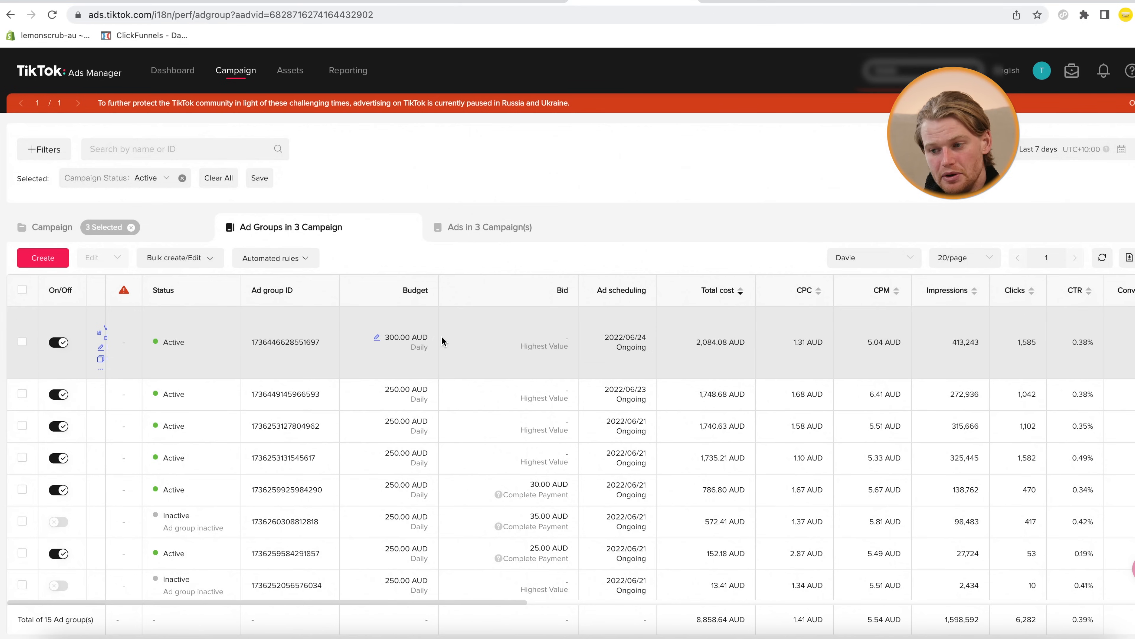
pyautogui.hscroll(2, 562, 363)
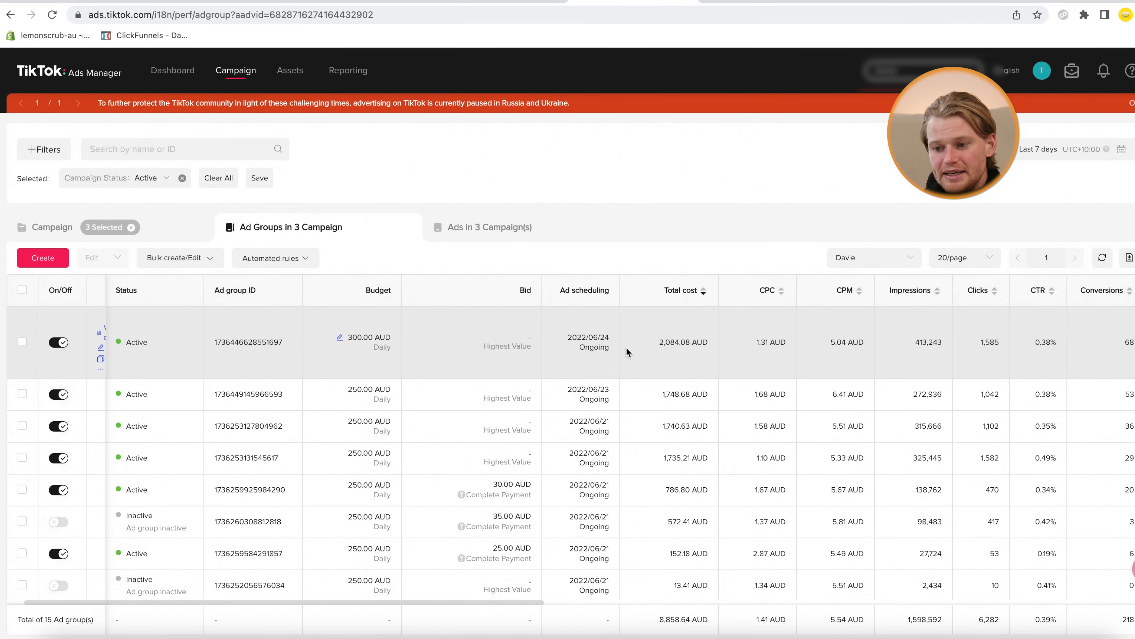
pyautogui.hscroll(6, 627, 348)
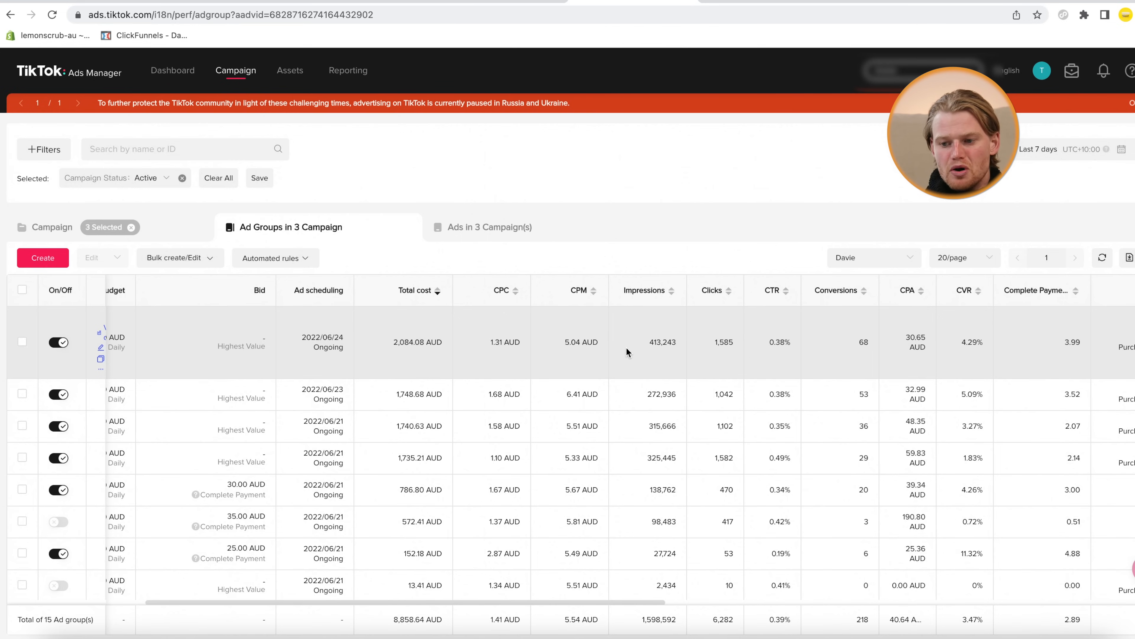
pyautogui.hscroll(4, 626, 347)
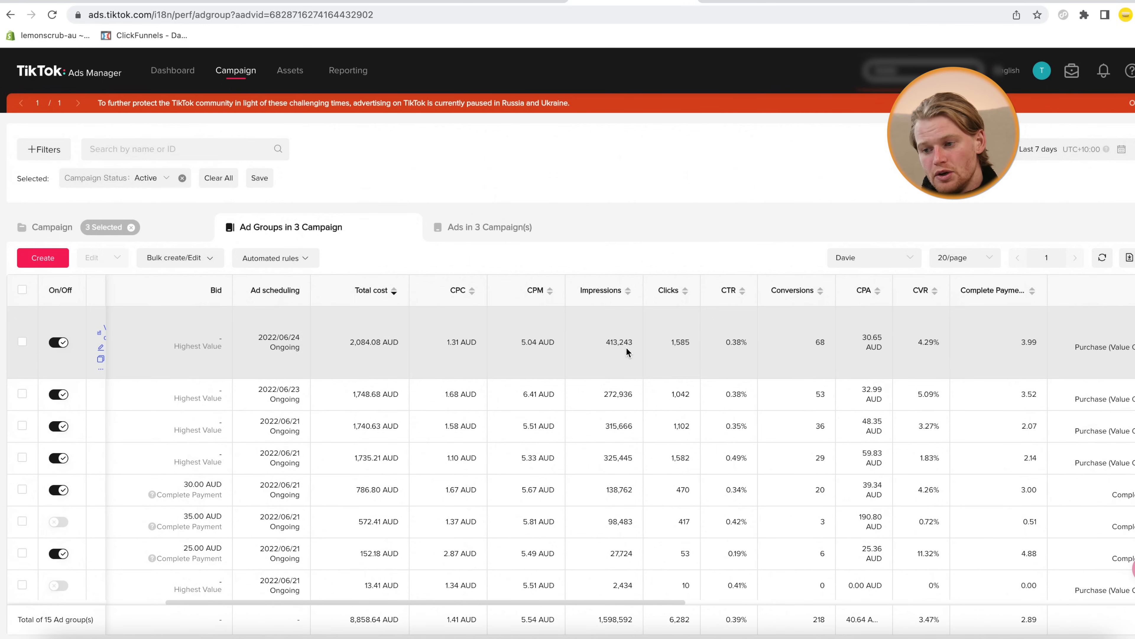
pyautogui.hscroll(1, 626, 347)
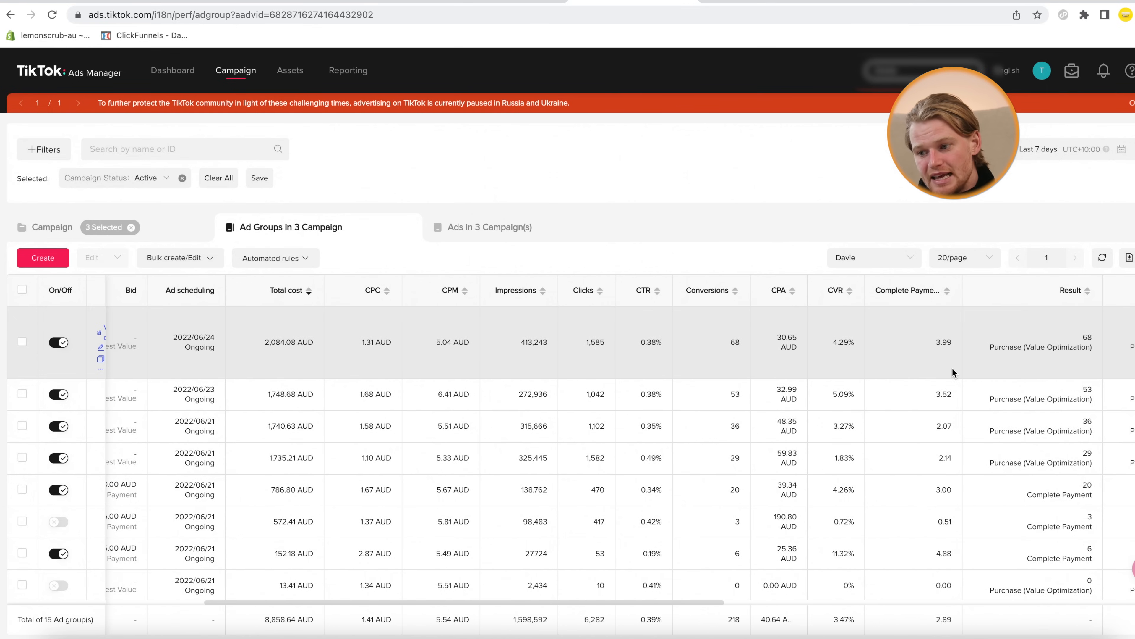
pyautogui.doubleClick(943, 353)
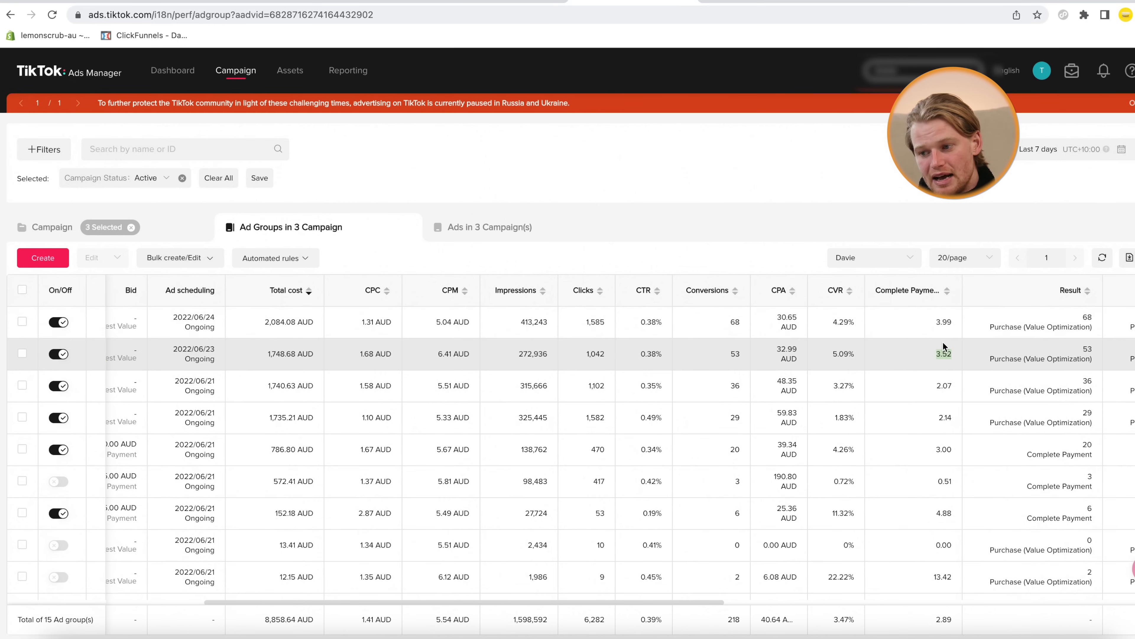
pyautogui.click(942, 353)
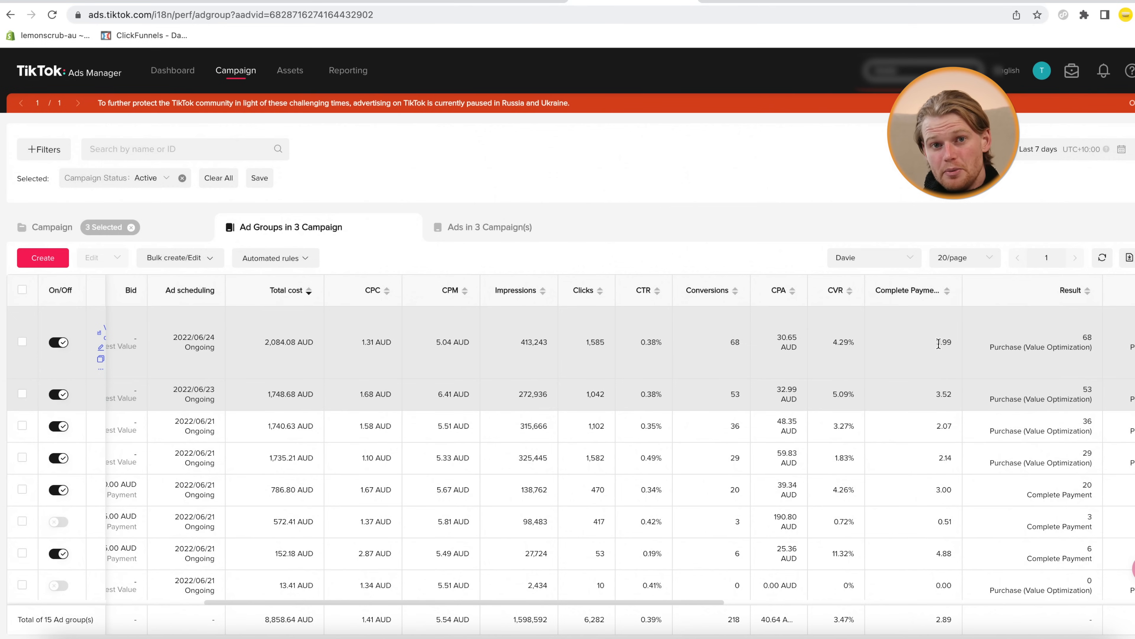
pyautogui.scroll(-2, 938, 343)
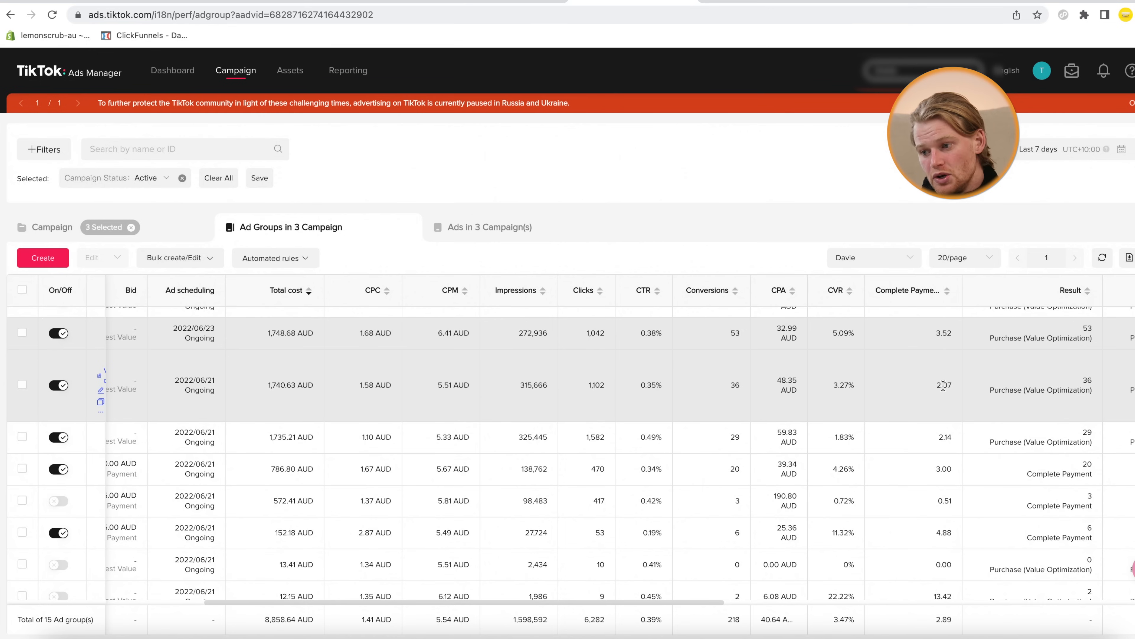
pyautogui.hscroll(5, 943, 385)
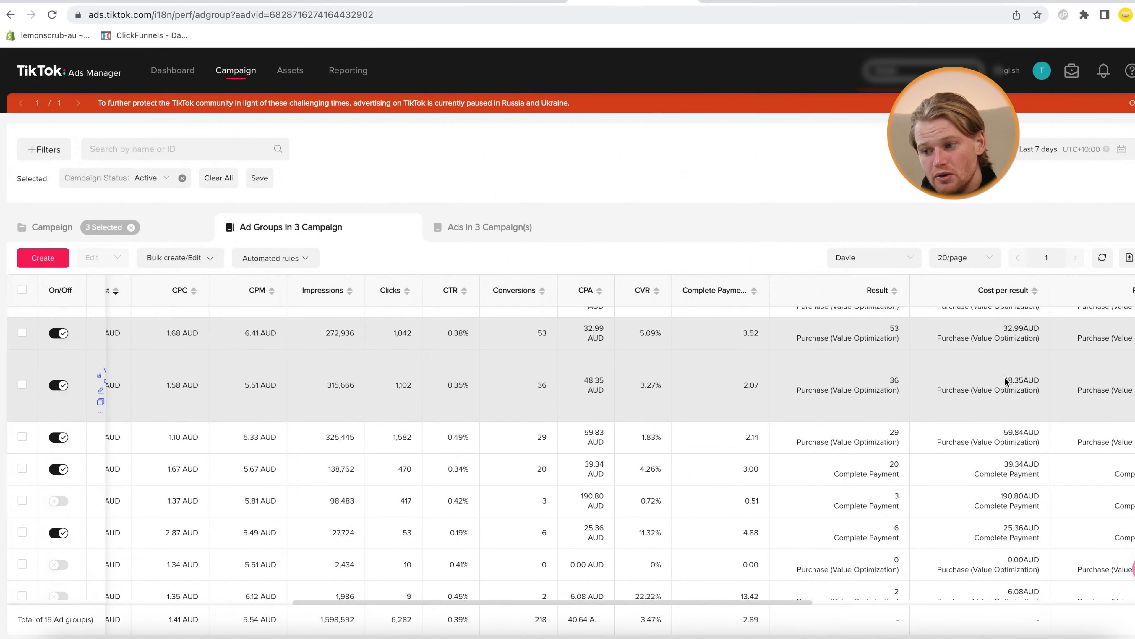
pyautogui.scroll(2, 1006, 381)
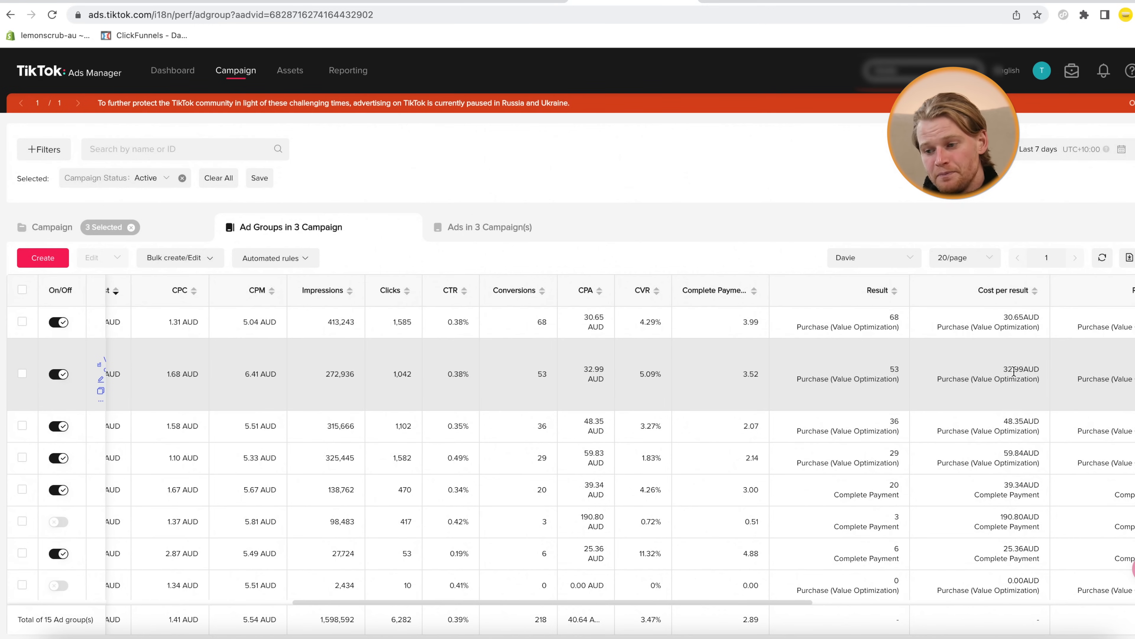
pyautogui.hscroll(1, 1014, 371)
pyautogui.hscroll(1, 1013, 371)
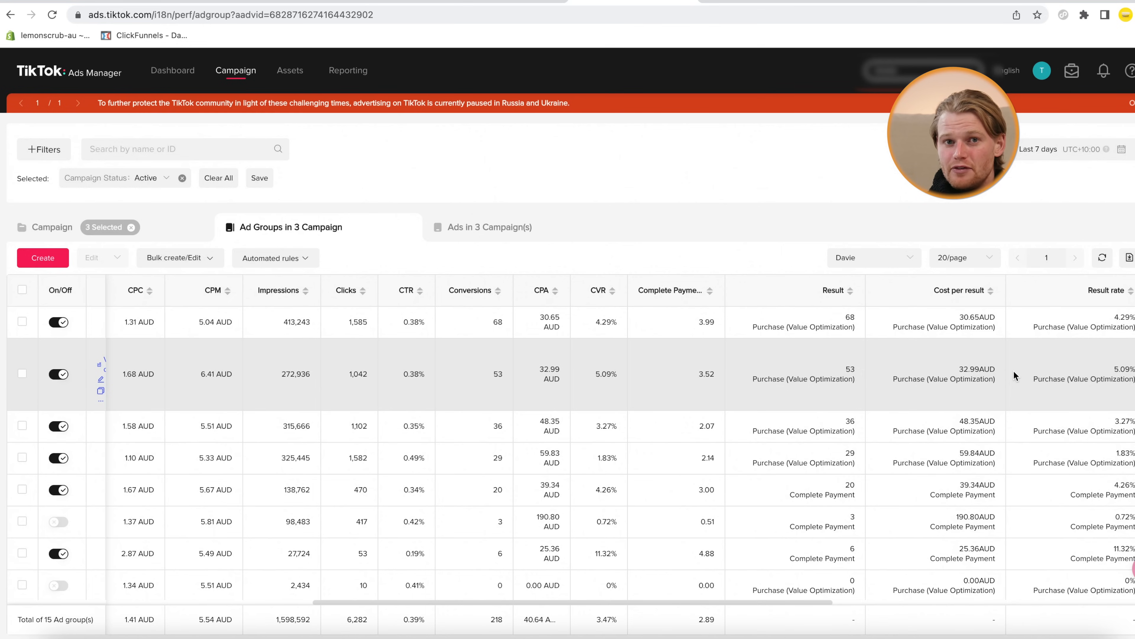
pyautogui.hscroll(10, 1014, 370)
pyautogui.click(514, 226)
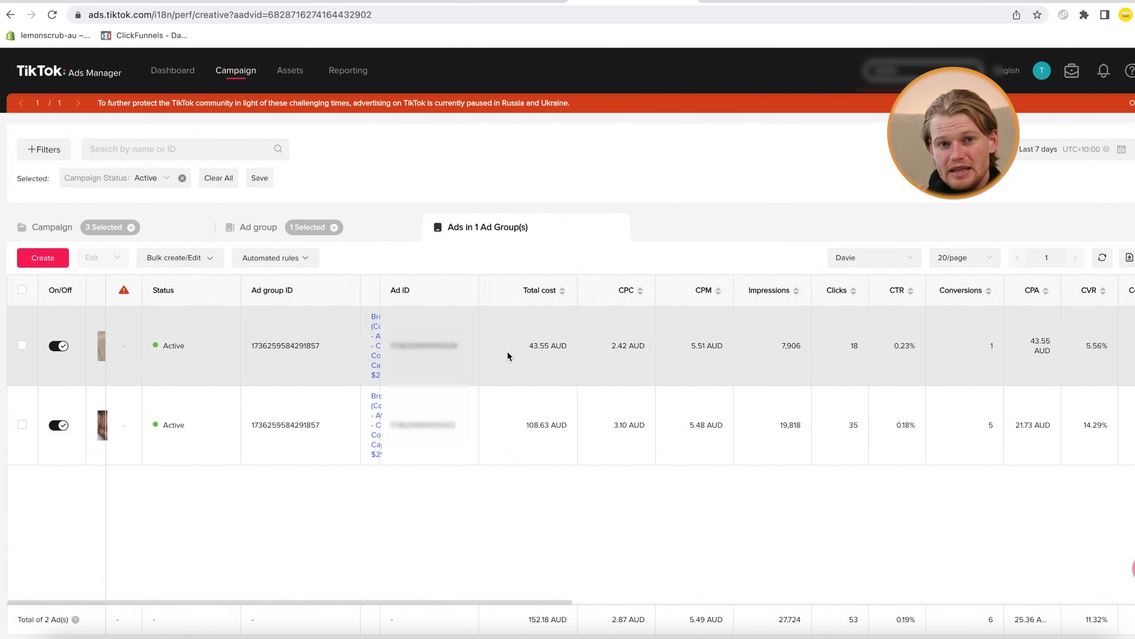
# Highlight the two ads' Complete Payment ROAS values, 6.06 and 1.93
pyautogui.hscroll(2, 674, 348)
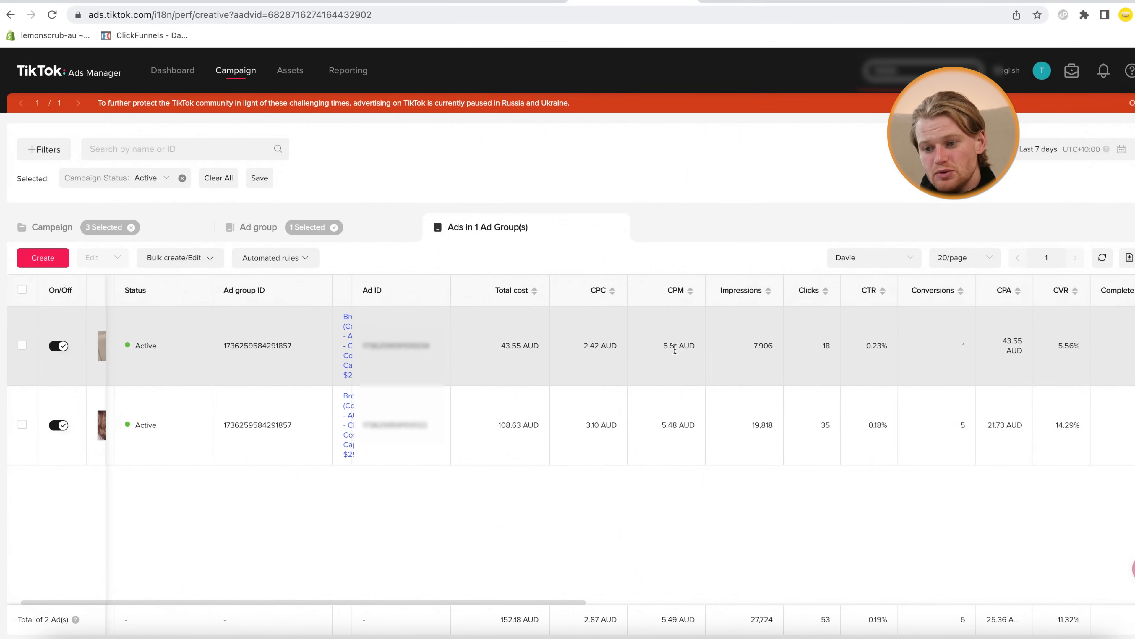
pyautogui.hscroll(1, 696, 404)
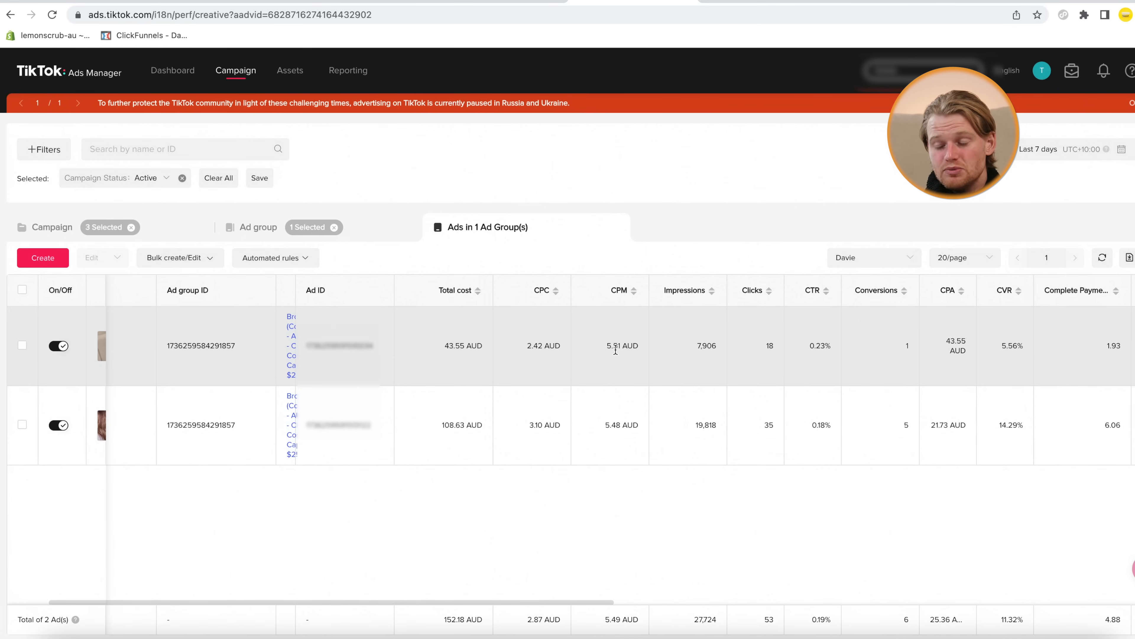
pyautogui.hscroll(7, 615, 350)
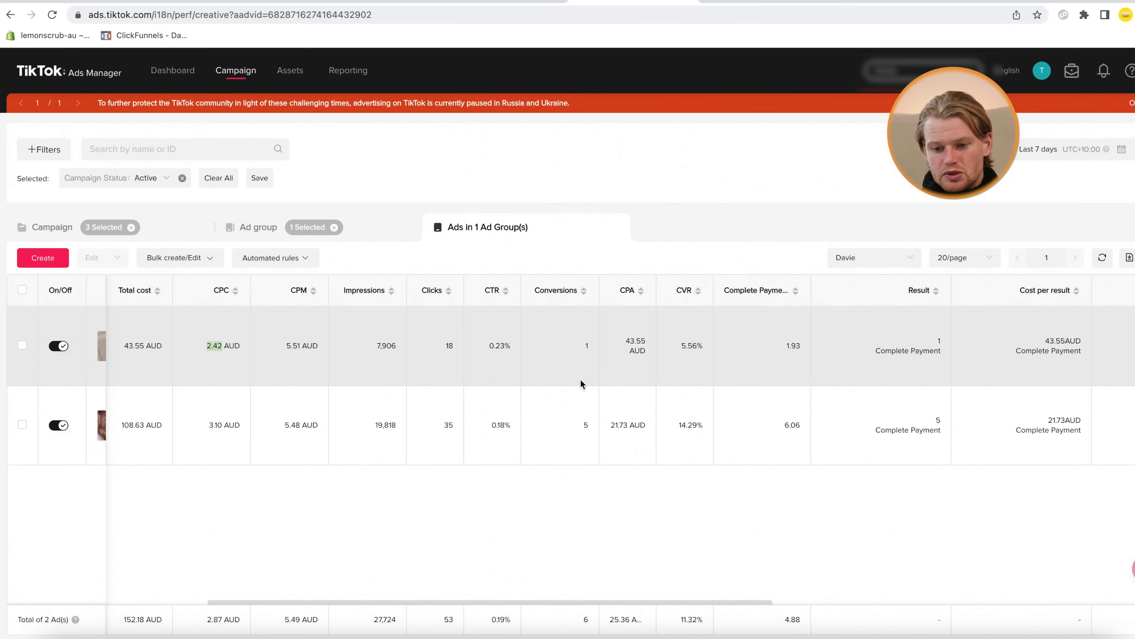
pyautogui.hscroll(-1, 386, 371)
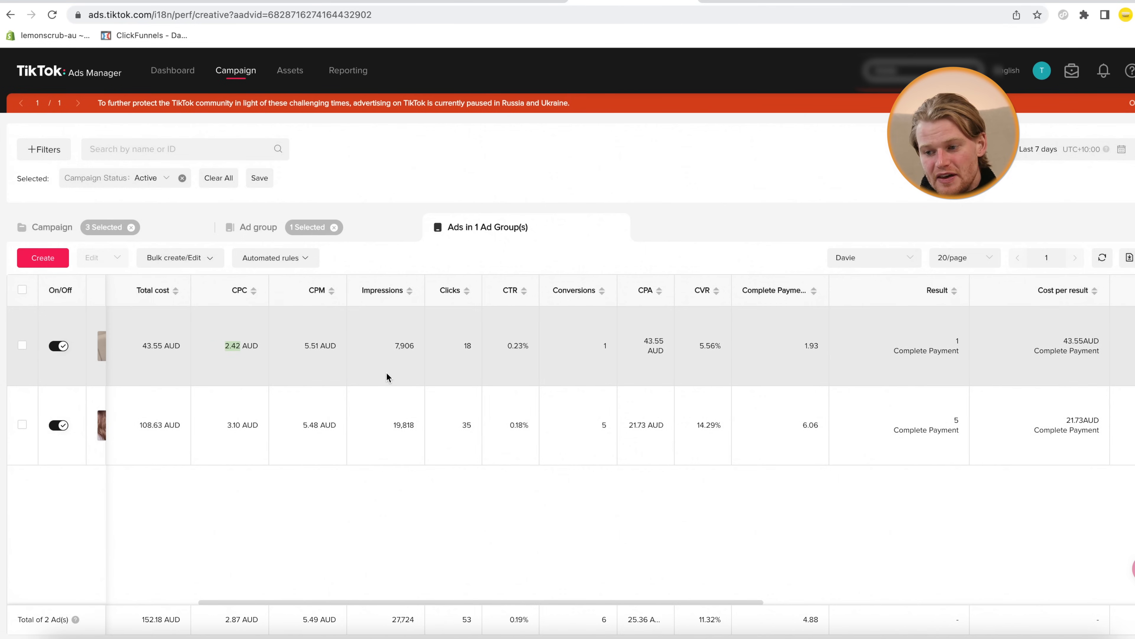
pyautogui.doubleClick(808, 425)
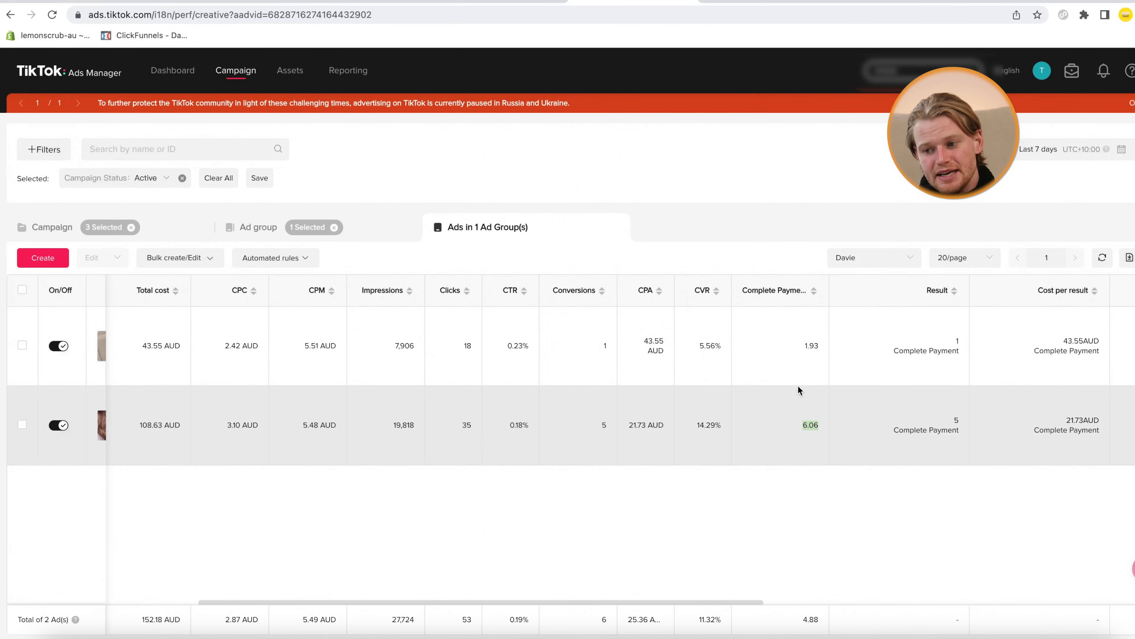
pyautogui.doubleClick(811, 346)
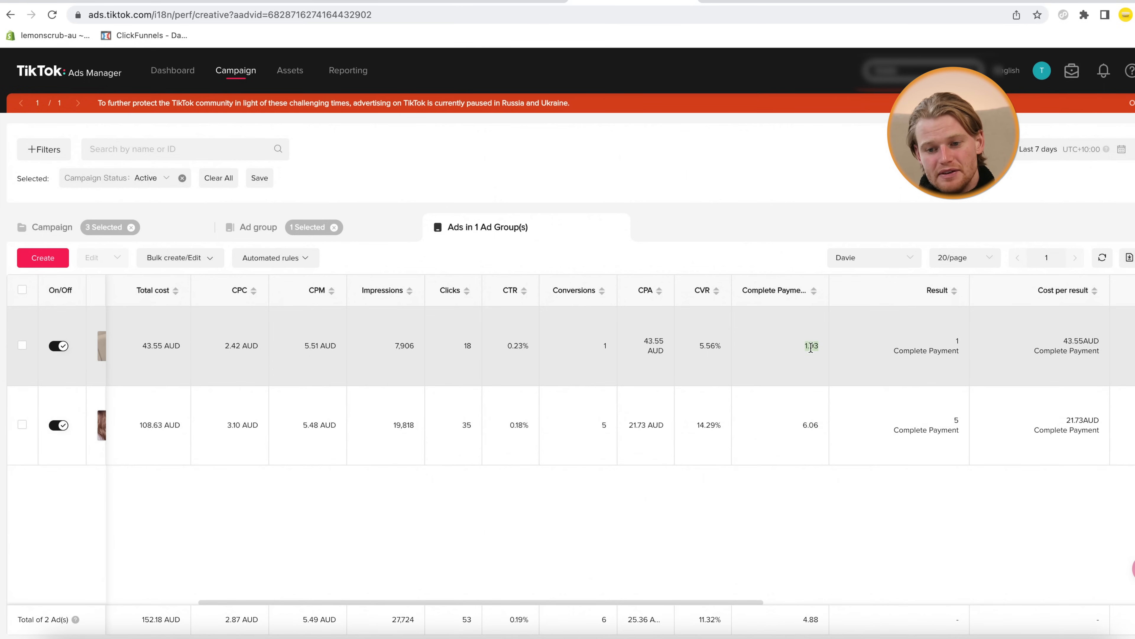
# Highlight the ads' total costs of 43.55 AUD and 108.63 AUD
pyautogui.hscroll(-1, 811, 347)
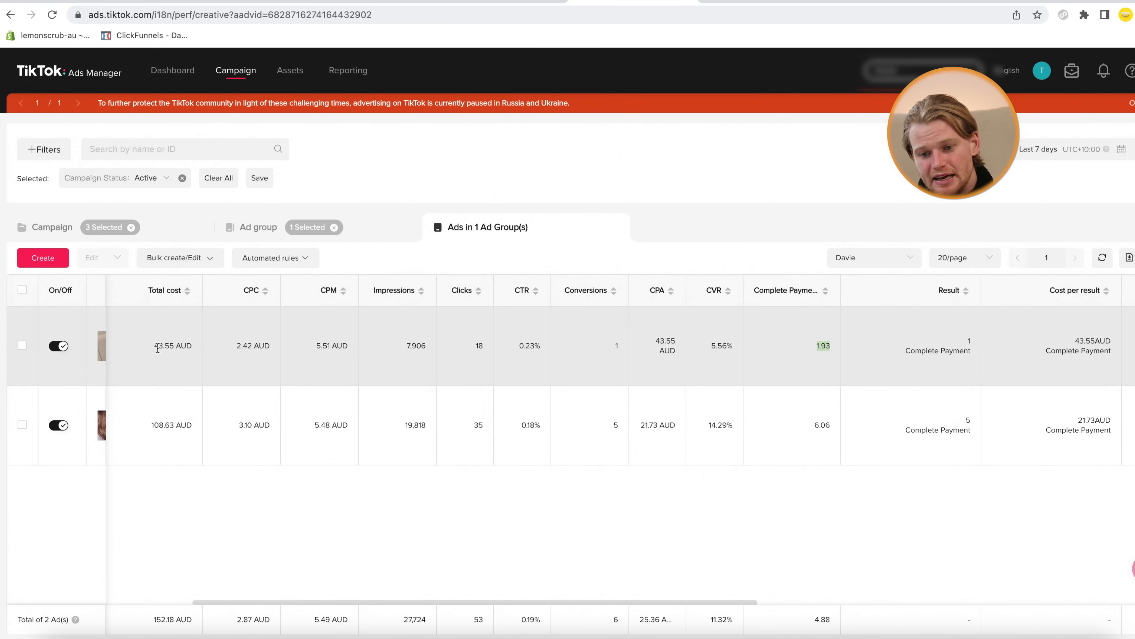
pyautogui.moveTo(154, 348); pyautogui.dragTo(188, 347)
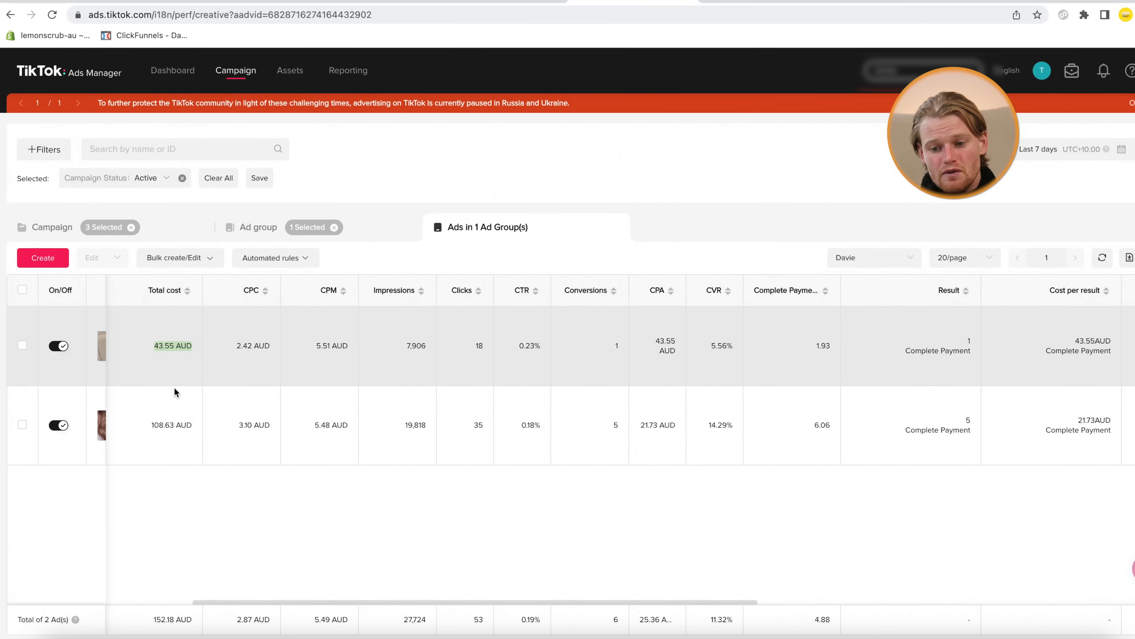
pyautogui.moveTo(150, 425); pyautogui.dragTo(191, 426)
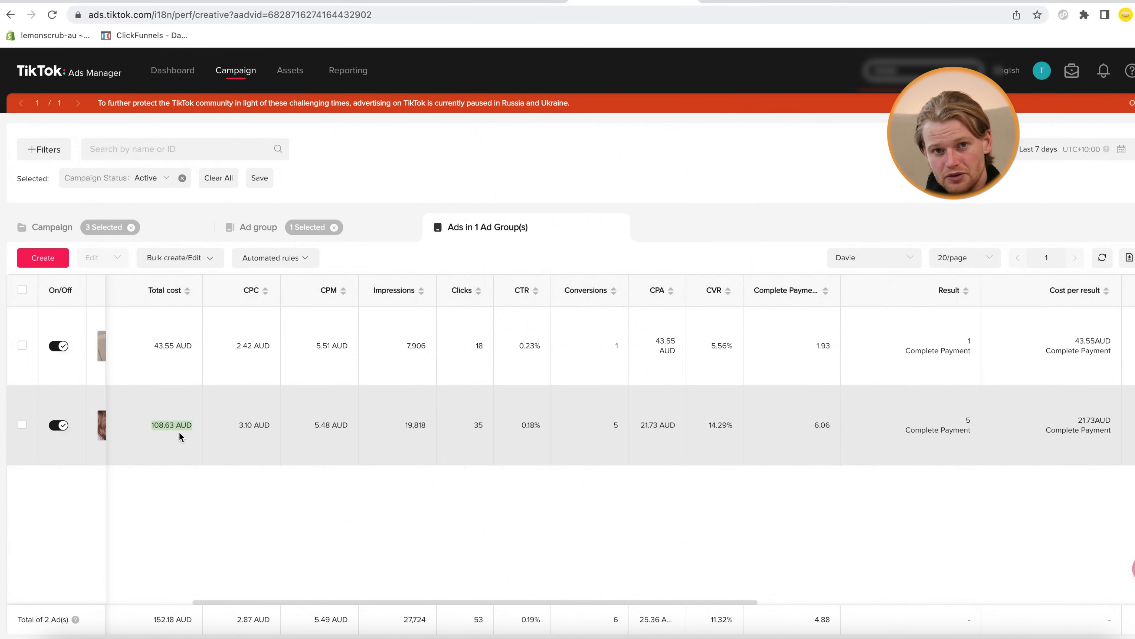
pyautogui.hscroll(1, 180, 432)
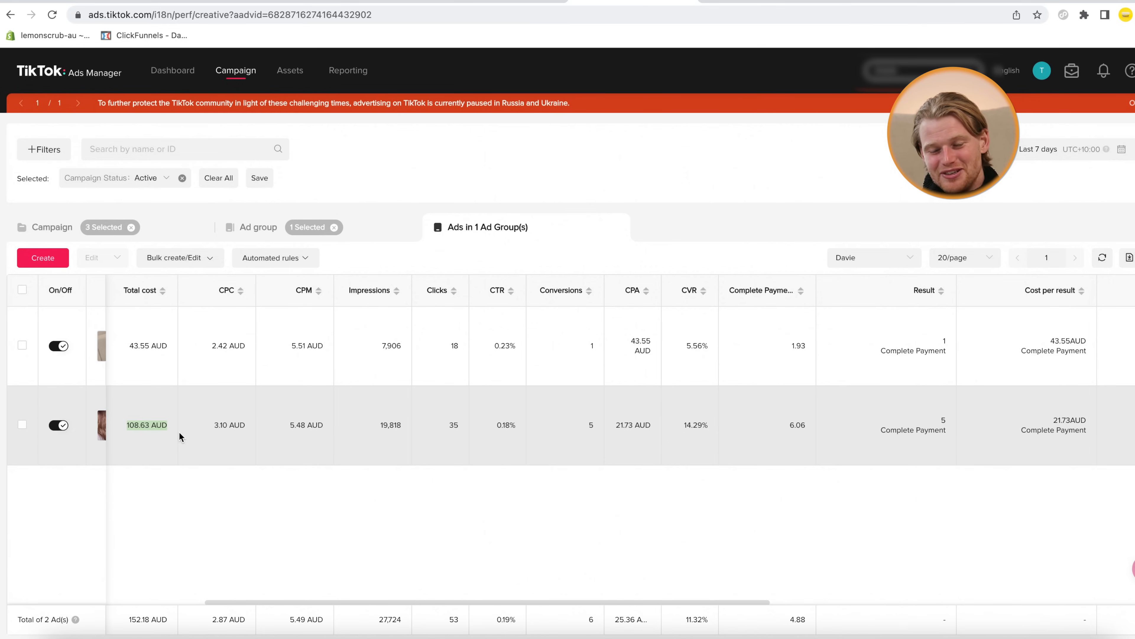